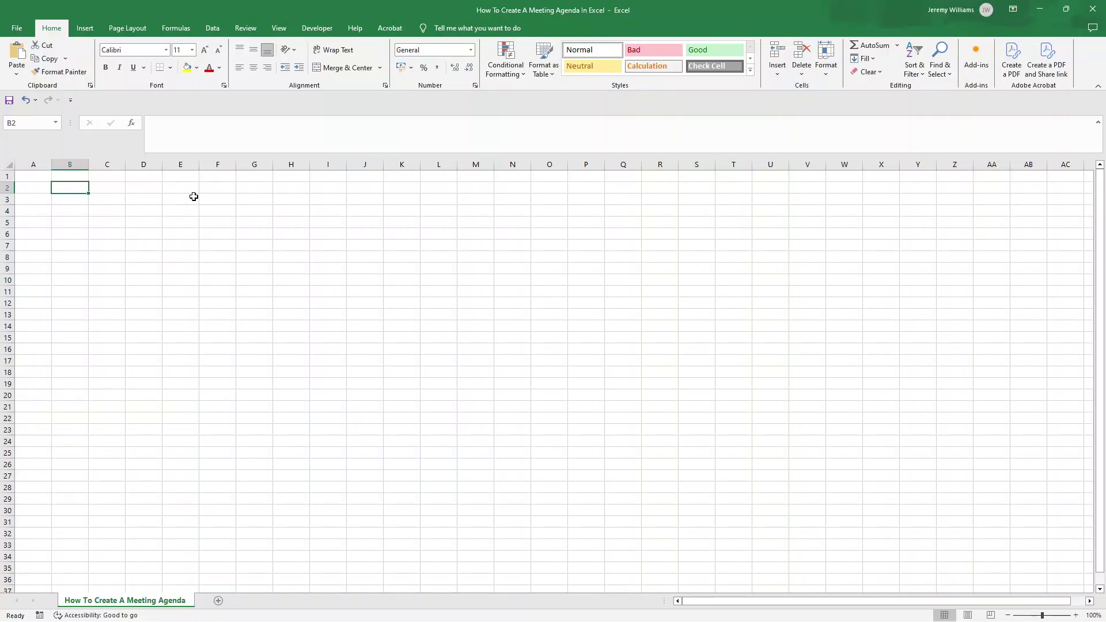
Step: Draw a rectangle about 22 cm wide and 1.1 cm high over A1:M2 and apply a dark gray gradient preset style
{"action": "left_click", "coordinate": [88, 34]}
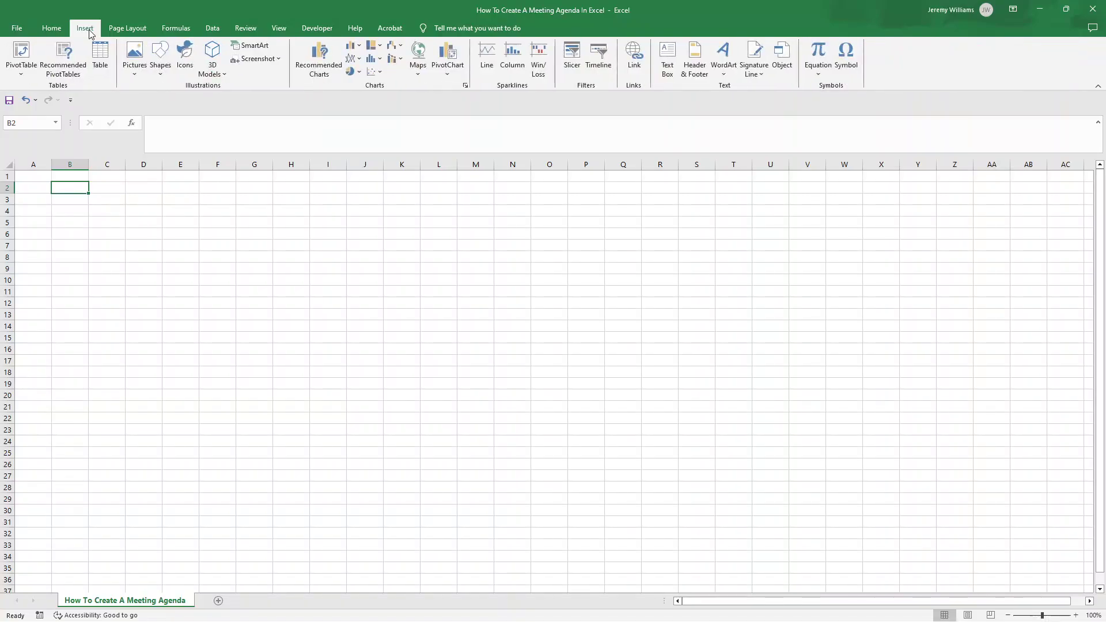
{"action": "left_click", "coordinate": [163, 72]}
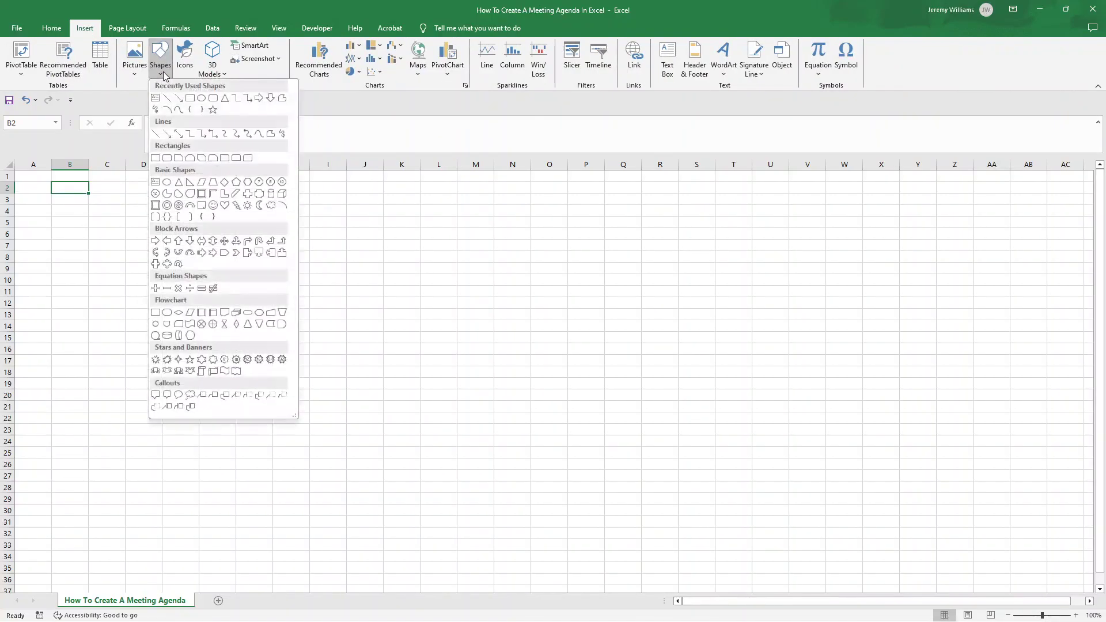
{"action": "left_click", "coordinate": [191, 99]}
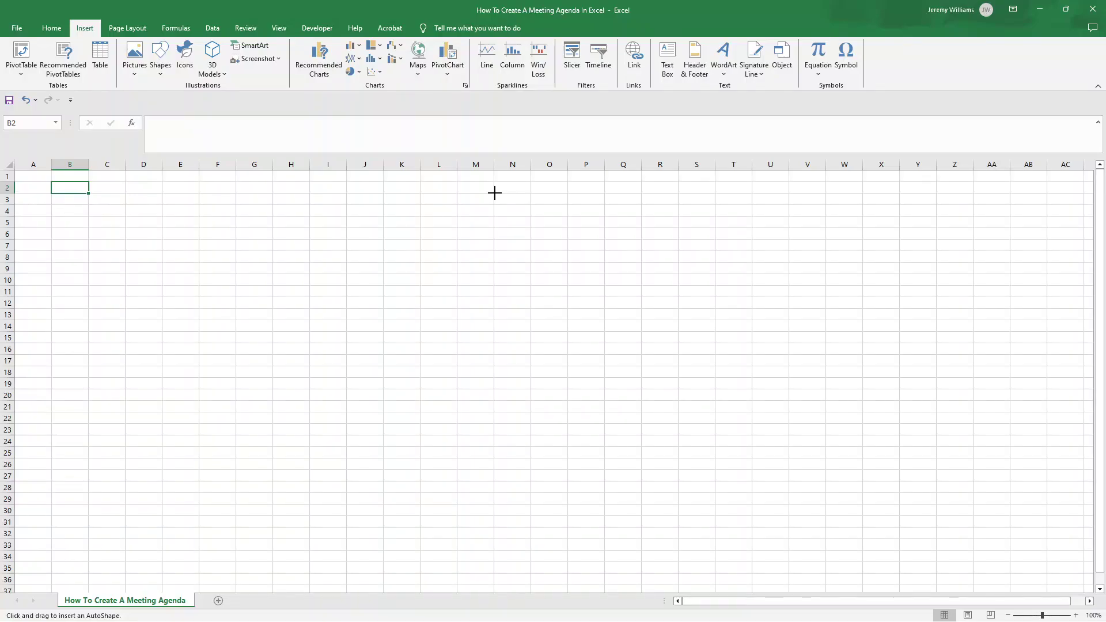
{"action": "left_click_drag", "start_coordinate": [494, 192], "coordinate": [14, 170]}
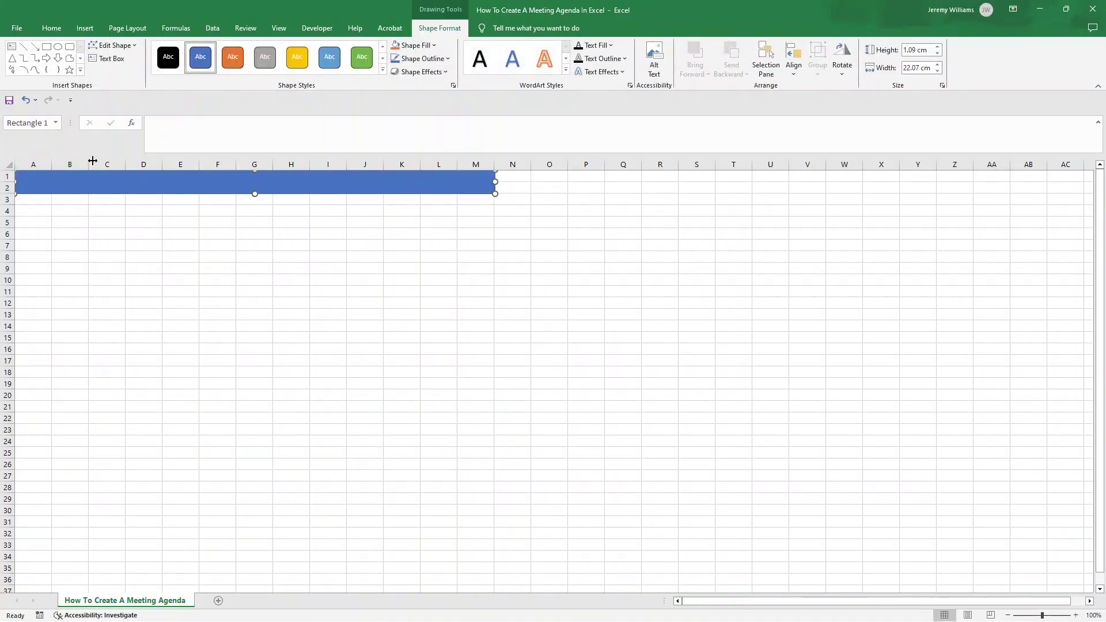
{"action": "left_click", "coordinate": [383, 59]}
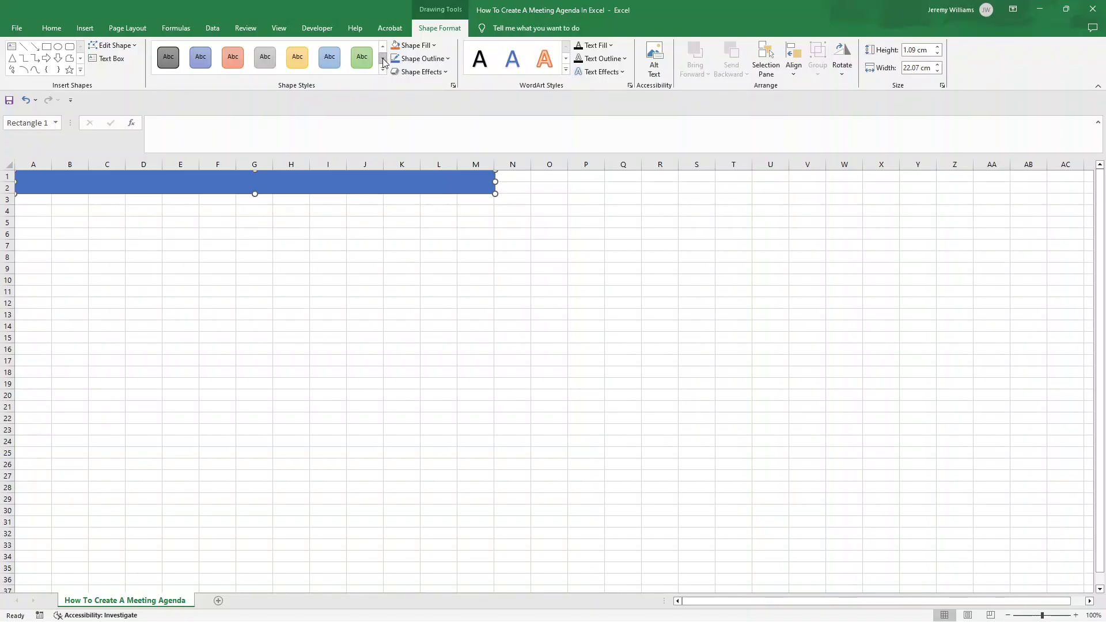
{"action": "left_click", "coordinate": [168, 68]}
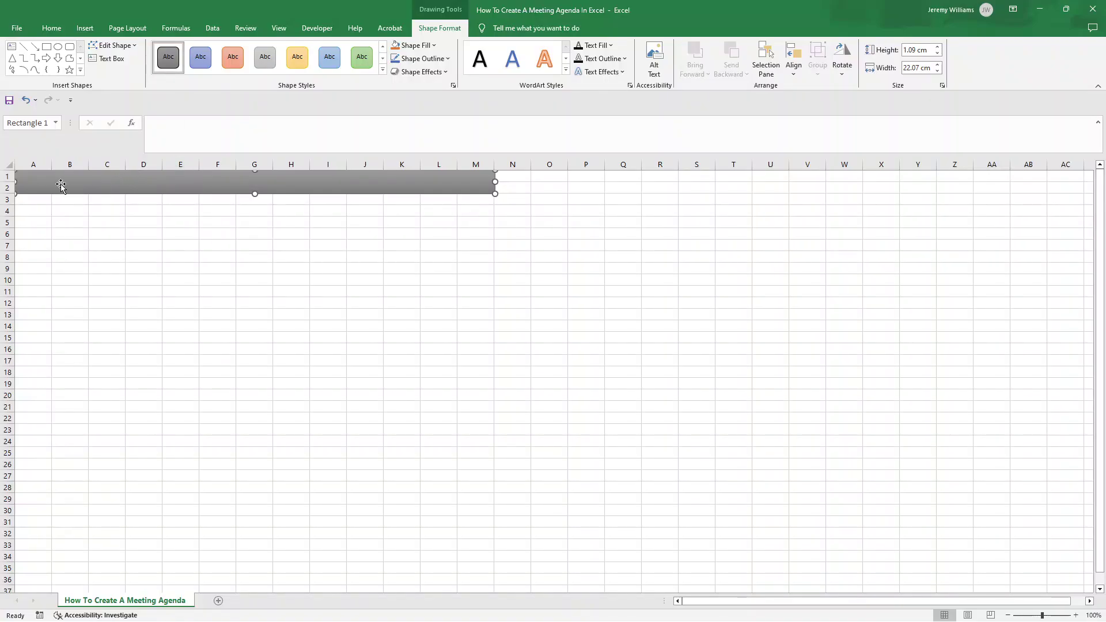
Step: Add the text "Meeting Agenda" inside the banner rectangle
{"action": "right_click", "coordinate": [34, 183]}
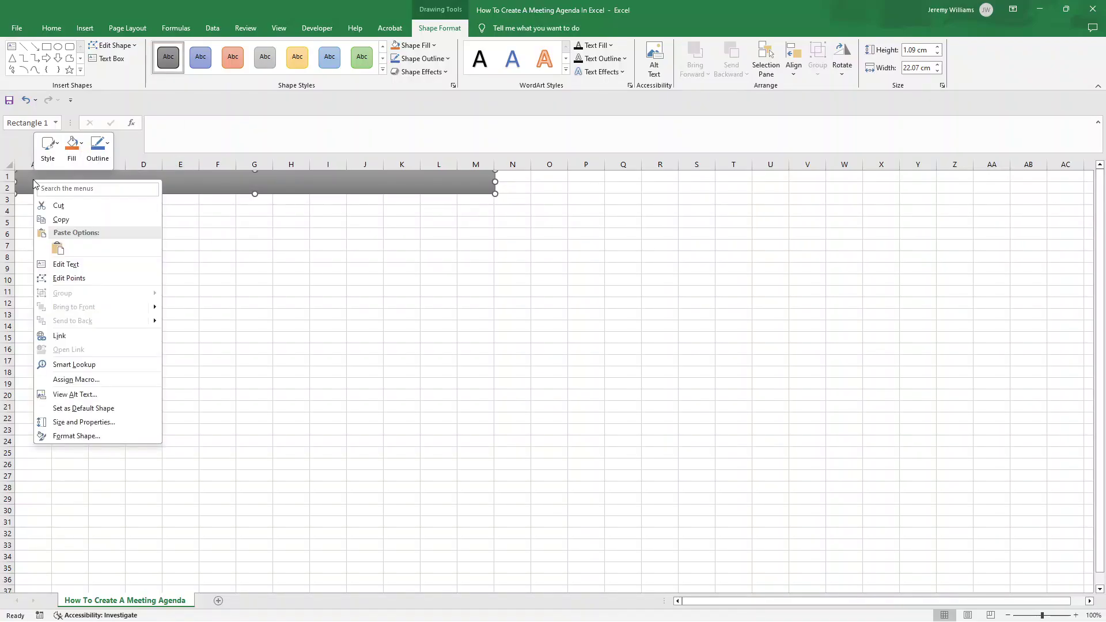
{"action": "left_click", "coordinate": [78, 262]}
{"action": "type", "text": "Meeting Agenda"}
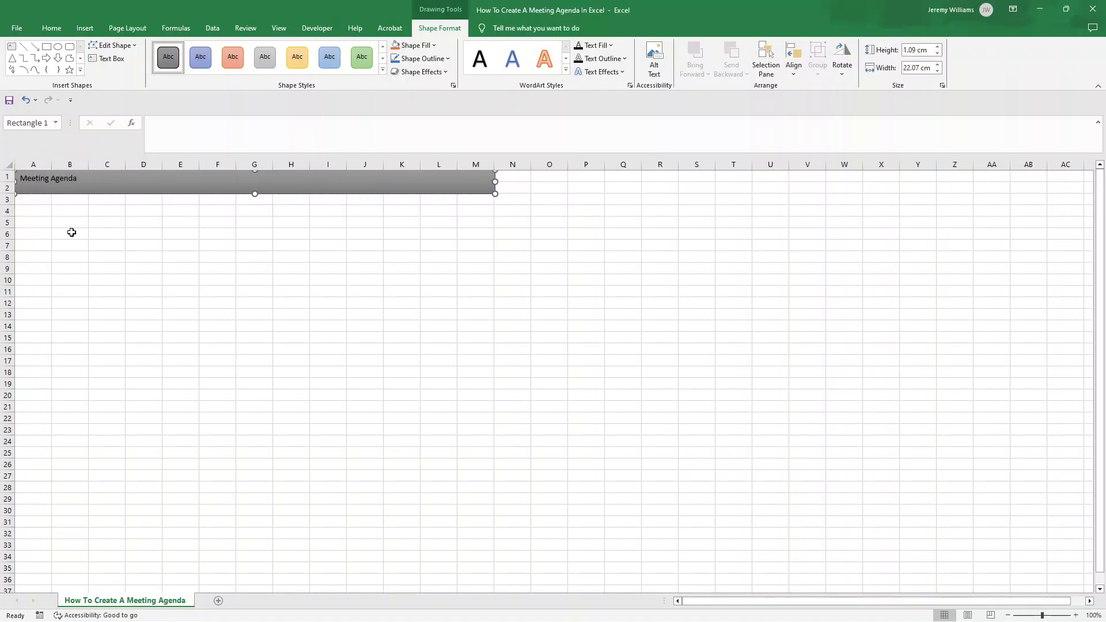
Step: Change the banner rectangle to the solid gray preset shape style with white text
{"action": "triple_click", "coordinate": [62, 182]}
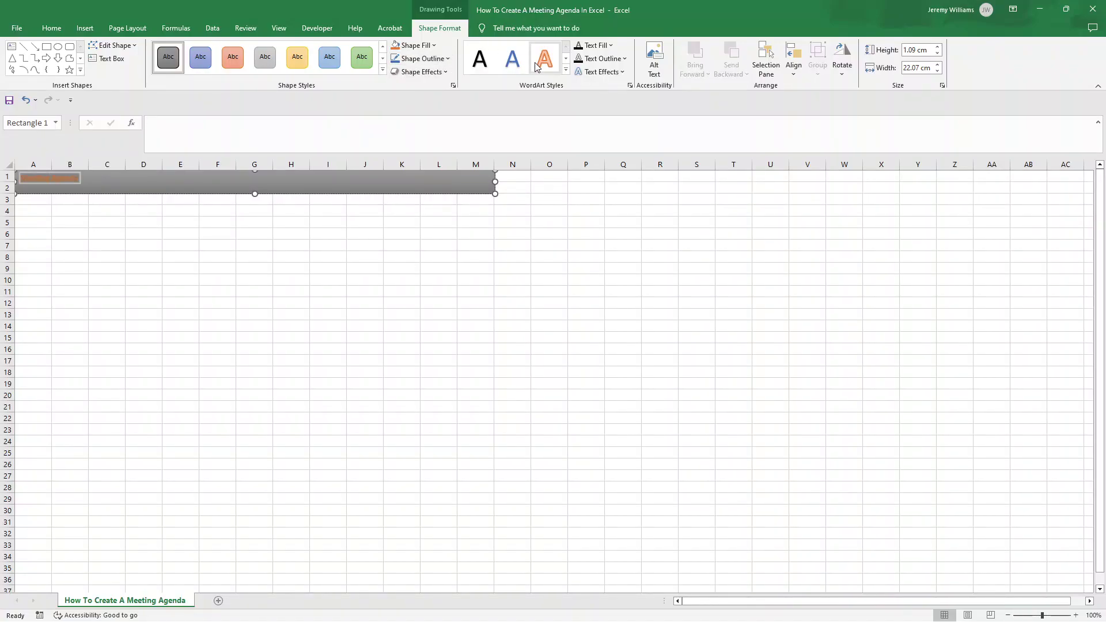
{"action": "left_click", "coordinate": [565, 59]}
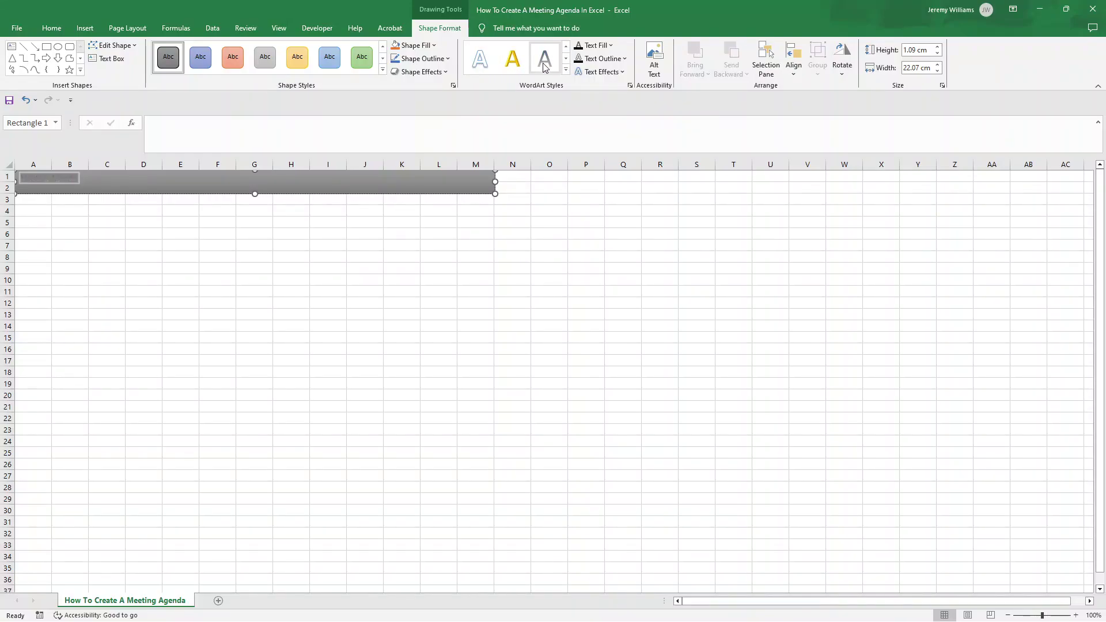
{"action": "left_click", "coordinate": [566, 59]}
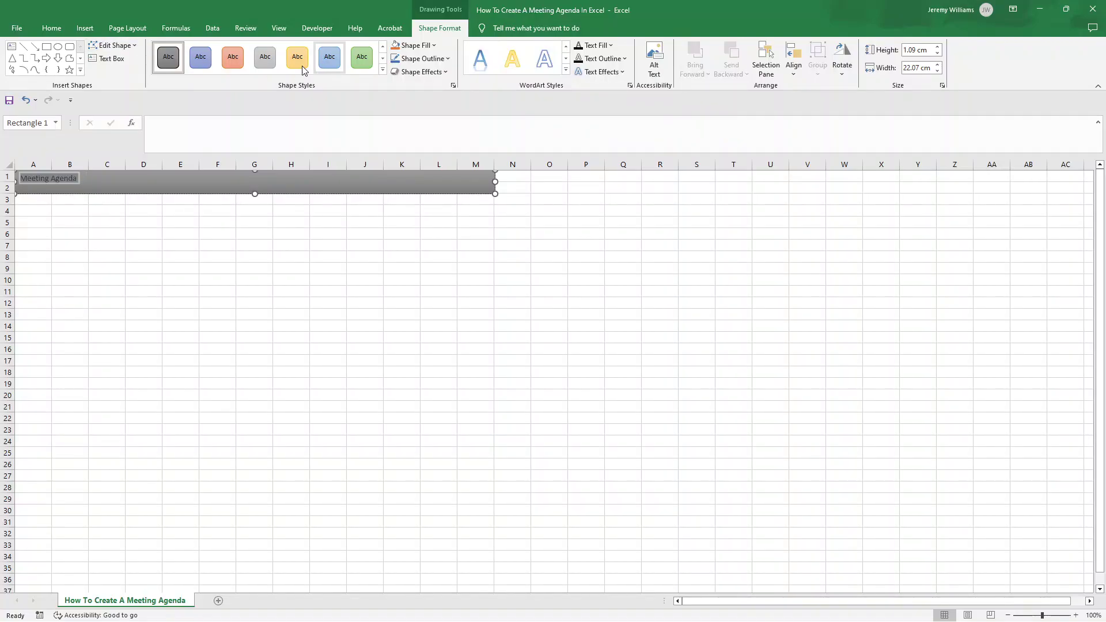
{"action": "left_click", "coordinate": [382, 46]}
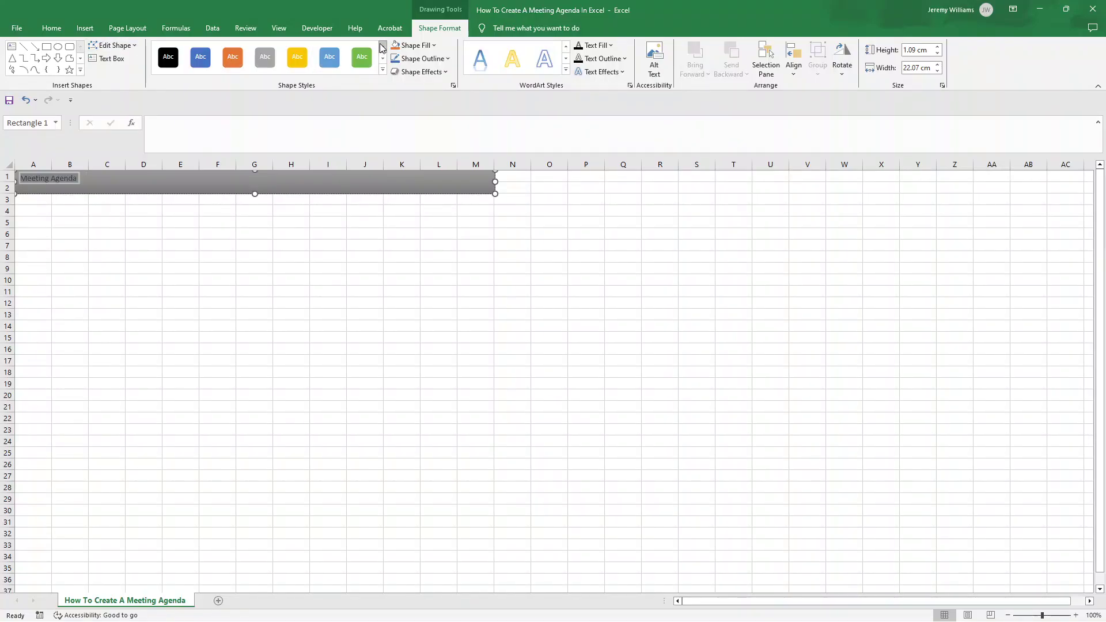
{"action": "left_click", "coordinate": [265, 57]}
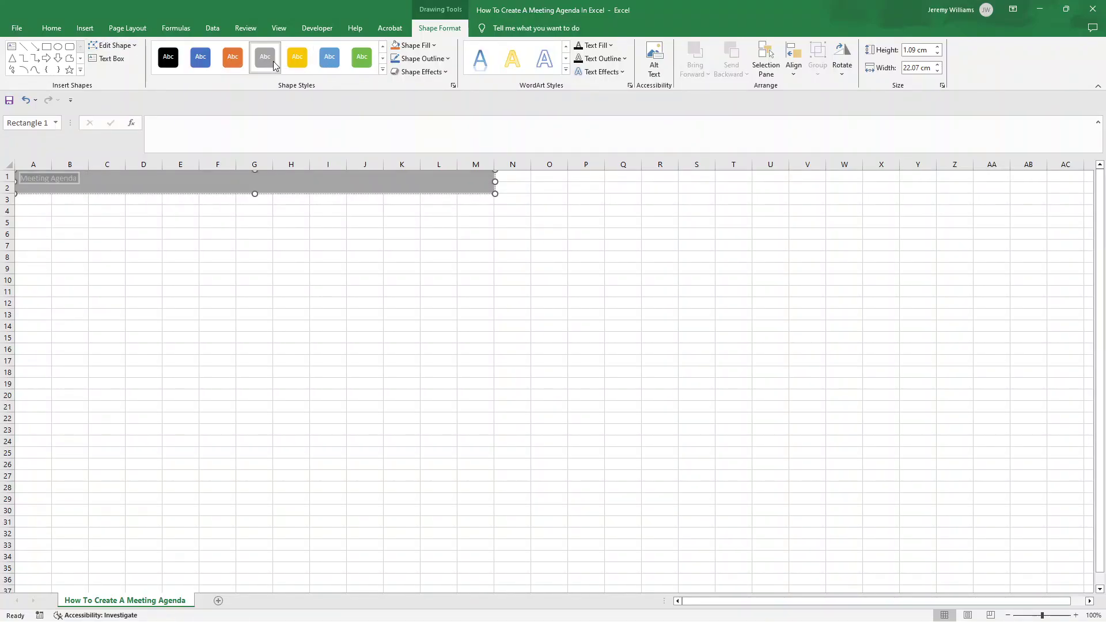
Step: Make the "Meeting Agenda" banner text bold and increase its font size to 20
{"action": "left_click", "coordinate": [51, 28]}
{"action": "left_click", "coordinate": [204, 51]}
{"action": "left_click", "coordinate": [204, 51]}
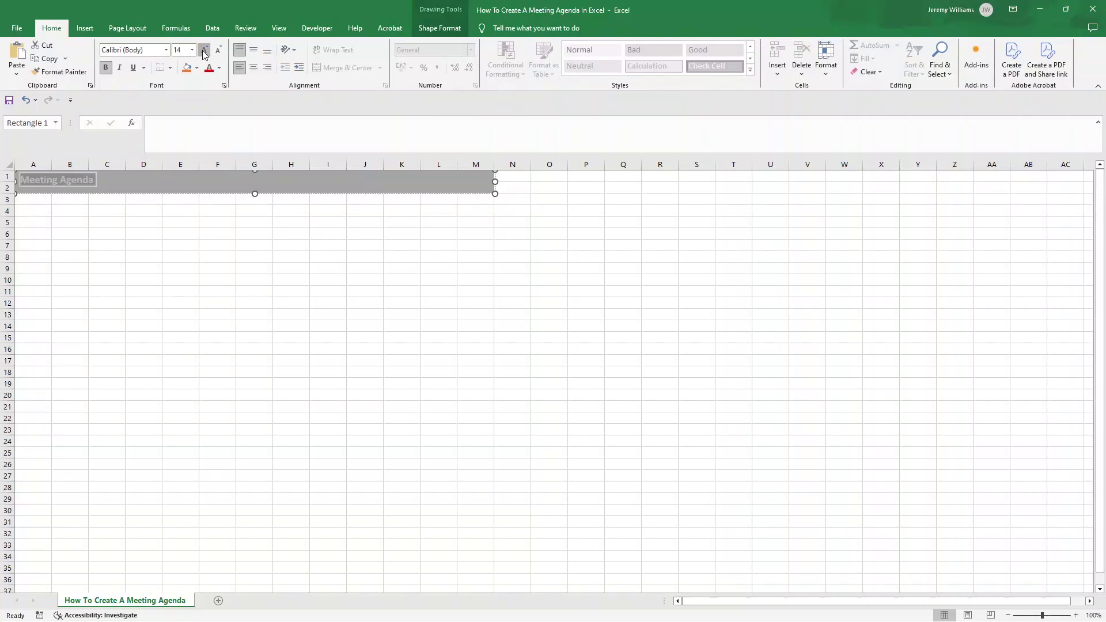
{"action": "left_click", "coordinate": [204, 50]}
{"action": "left_click", "coordinate": [204, 50]}
{"action": "left_click", "coordinate": [204, 50]}
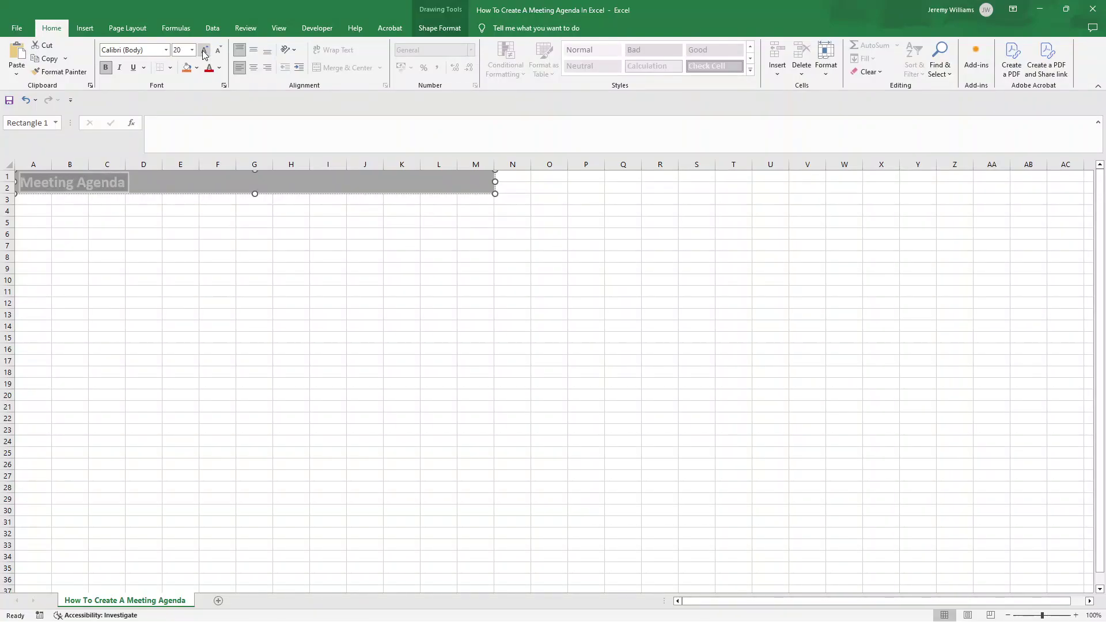
{"action": "left_click", "coordinate": [107, 280]}
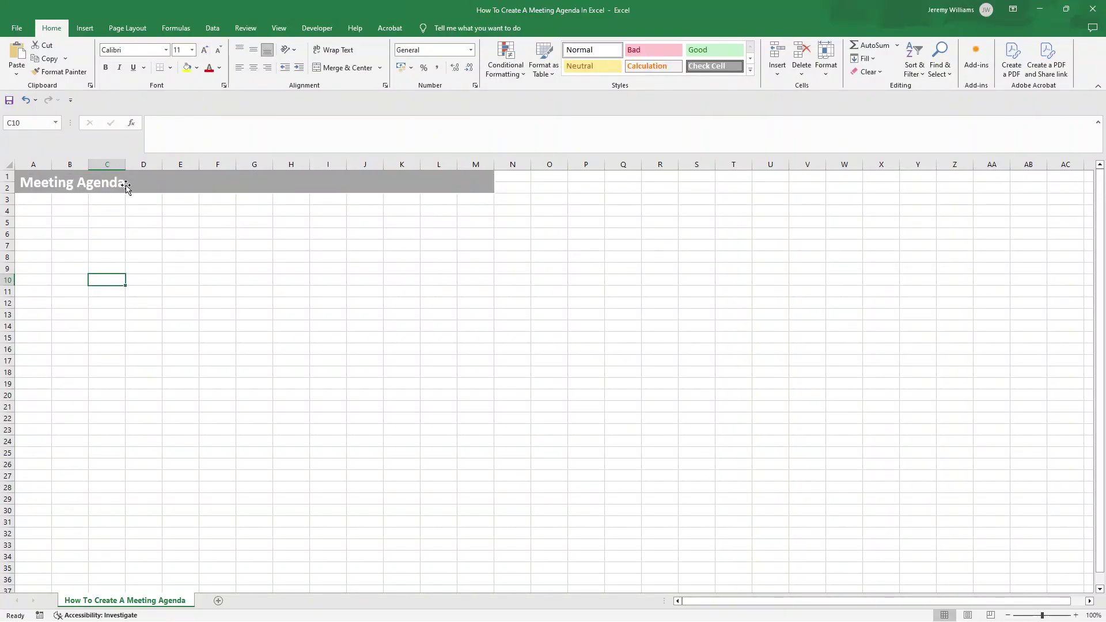
Step: Narrow column A to roughly half its width and enter the heading "Day and Date" in B4
{"action": "left_click", "coordinate": [70, 212]}
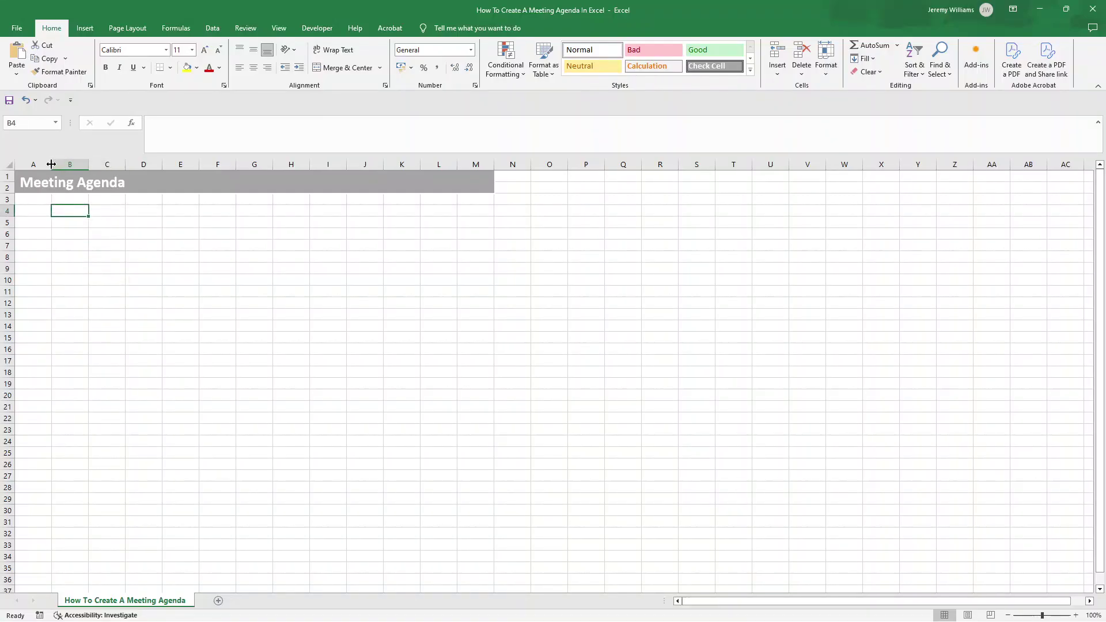
{"action": "left_click_drag", "start_coordinate": [52, 165], "coordinate": [35, 166]}
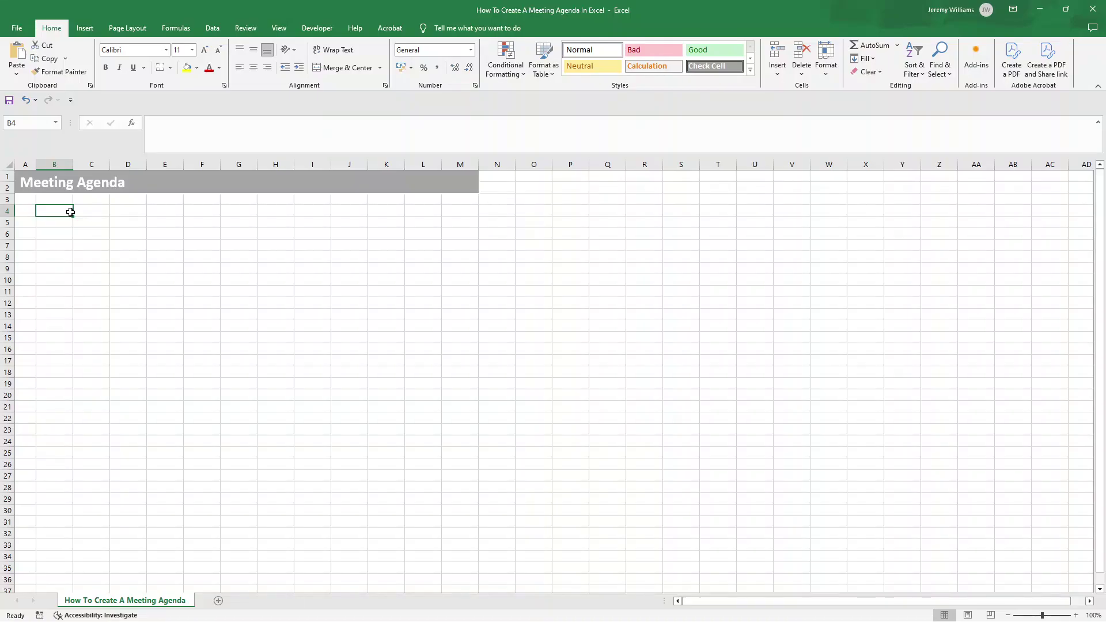
{"action": "type", "text": "Day"}
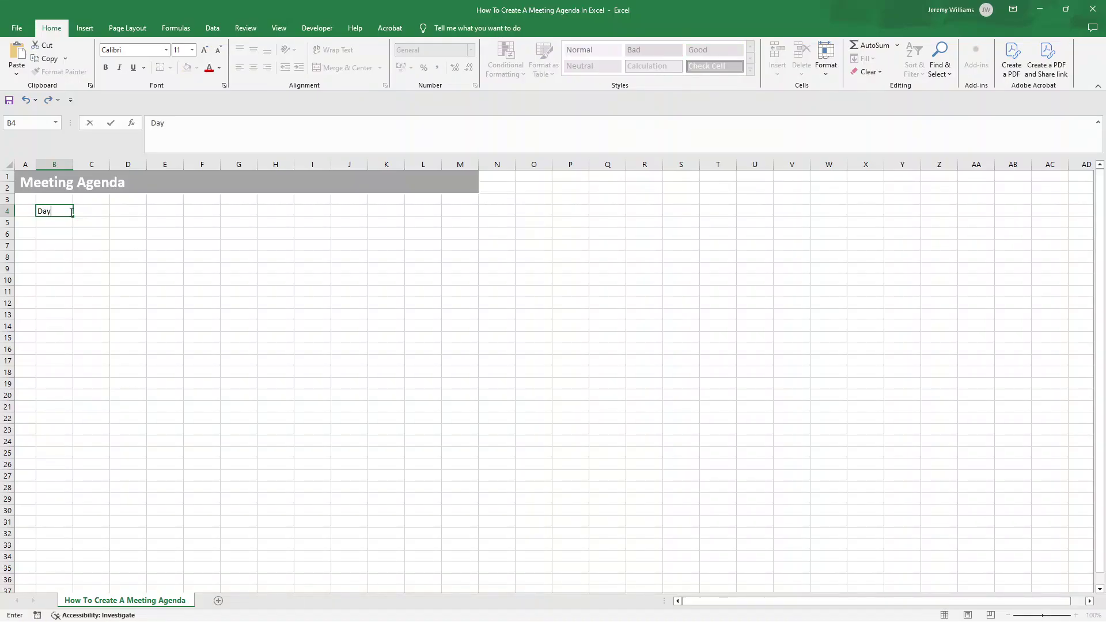
{"action": "type", "text": " and Date"}
{"action": "key", "text": "Return"}
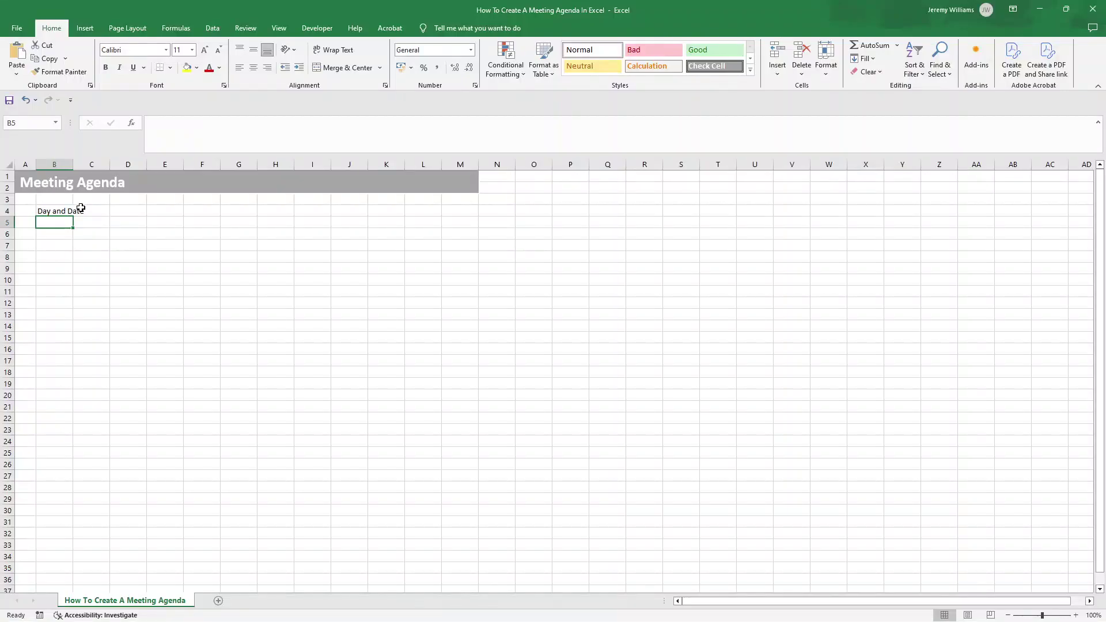
Step: Enter the heading "Location" in C4 and widen columns B and C equally so the headings fit
{"action": "left_click", "coordinate": [89, 209]}
{"action": "type", "text": "Location"}
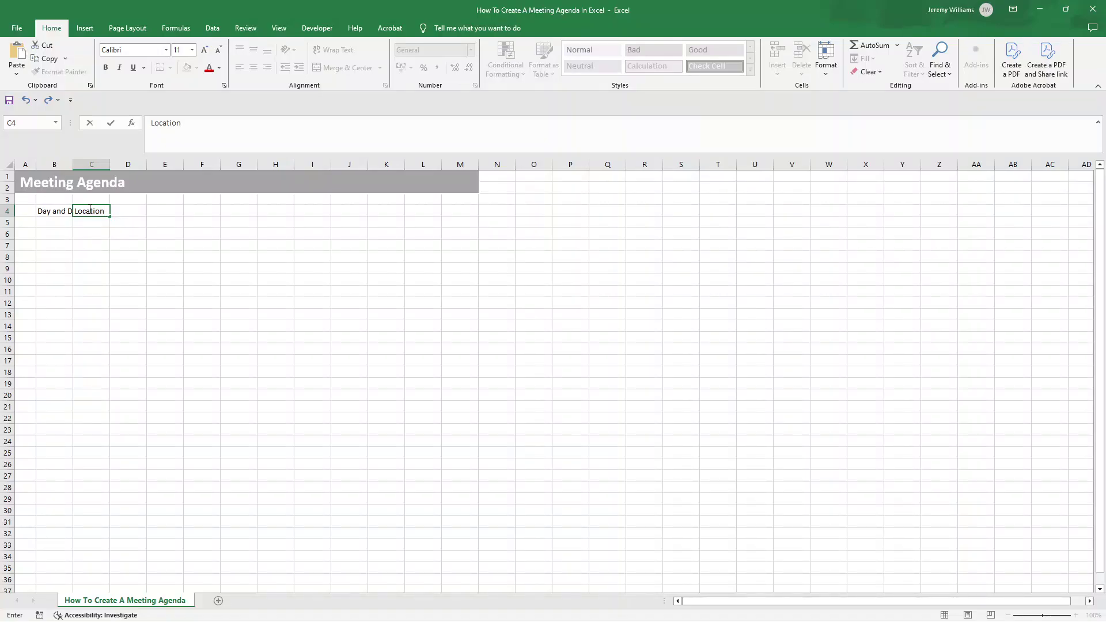
{"action": "key", "text": "Return"}
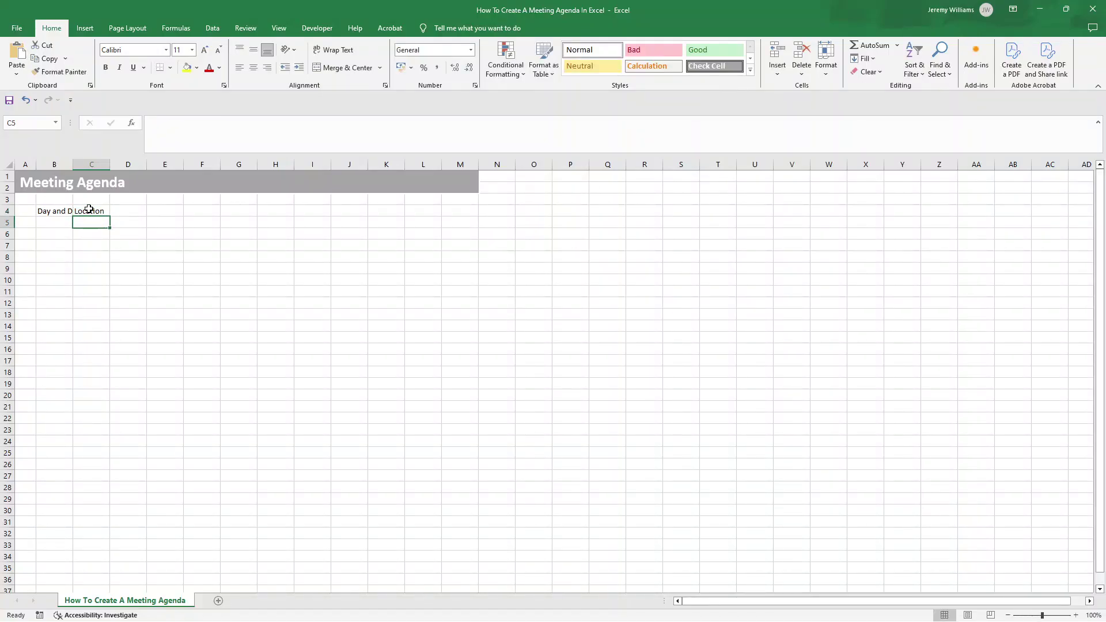
{"action": "left_click_drag", "start_coordinate": [73, 162], "coordinate": [153, 165]}
Step: Format the headings in B4 and C4 as bold with a light gray fill
{"action": "left_click", "coordinate": [81, 211]}
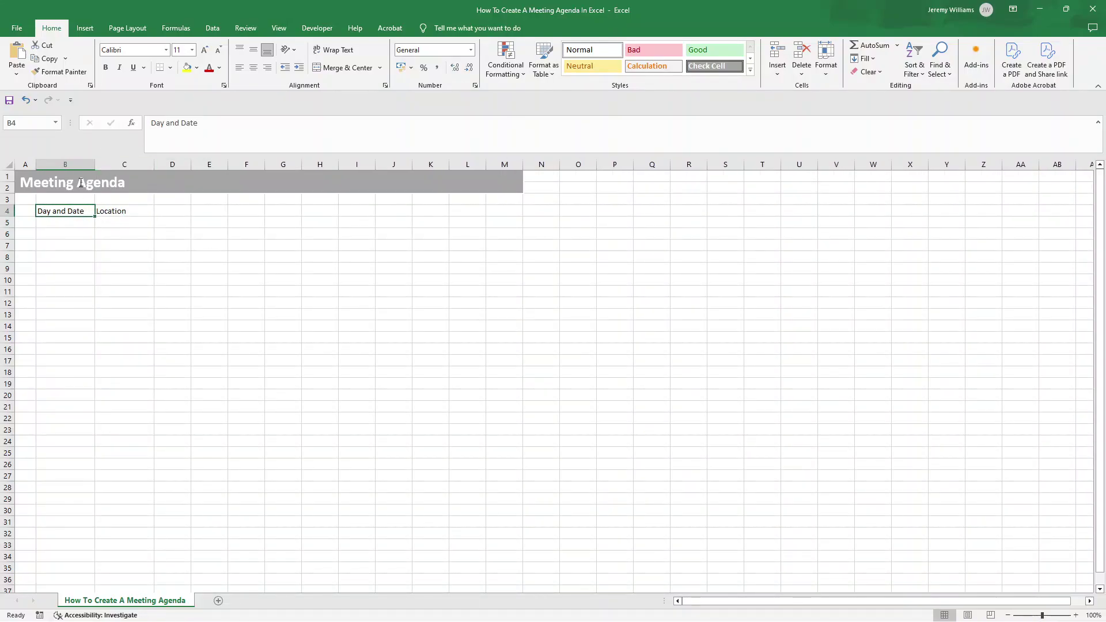
{"action": "left_click", "coordinate": [105, 68]}
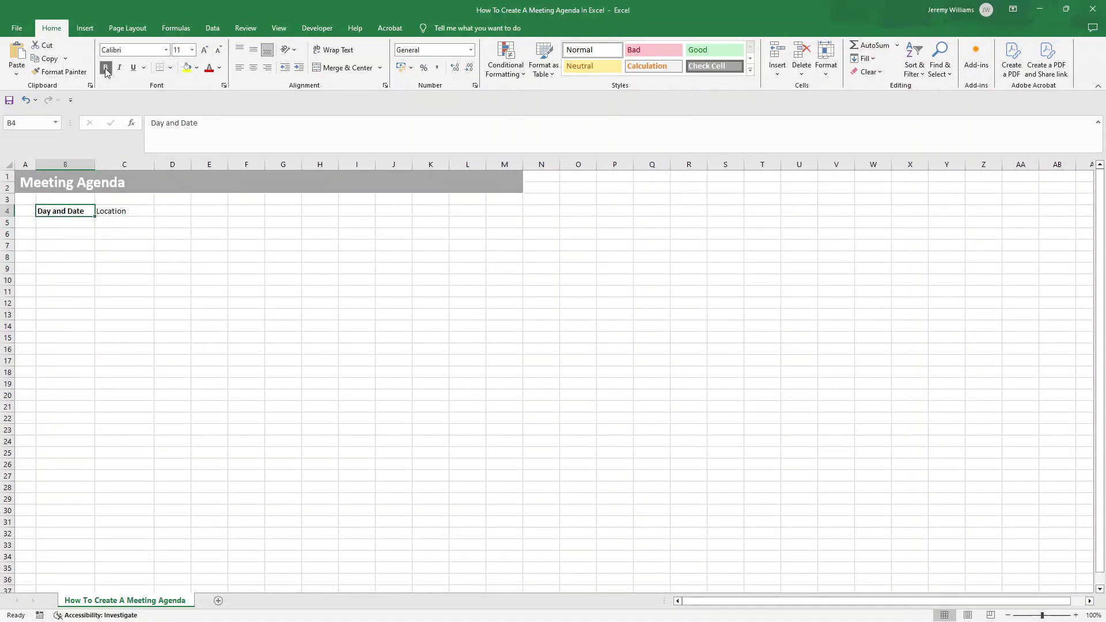
{"action": "left_click", "coordinate": [197, 68]}
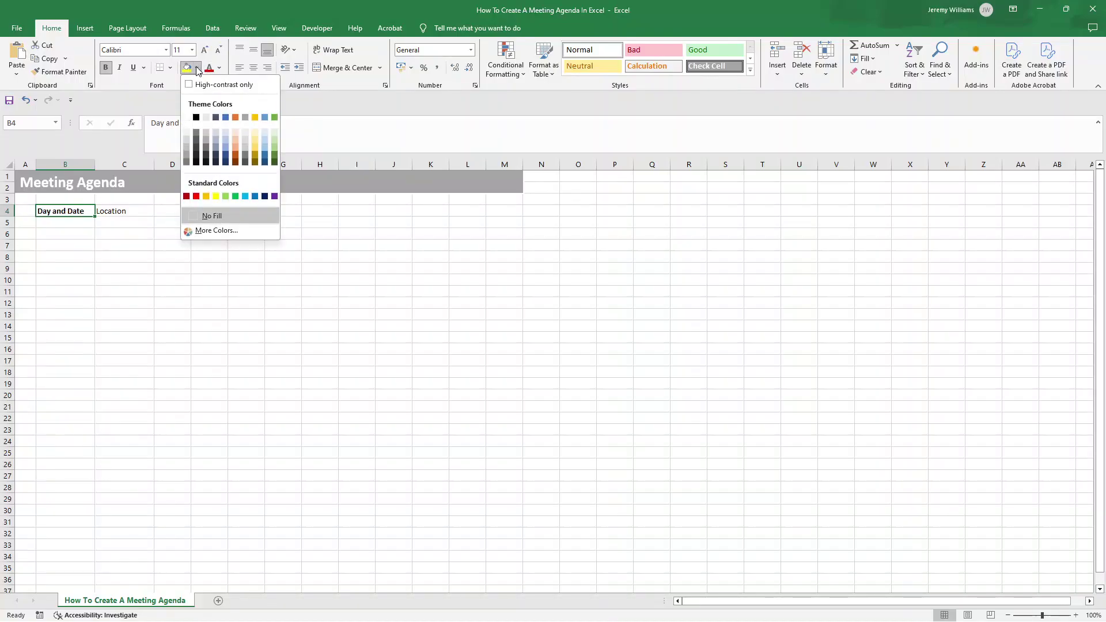
{"action": "left_click", "coordinate": [246, 133]}
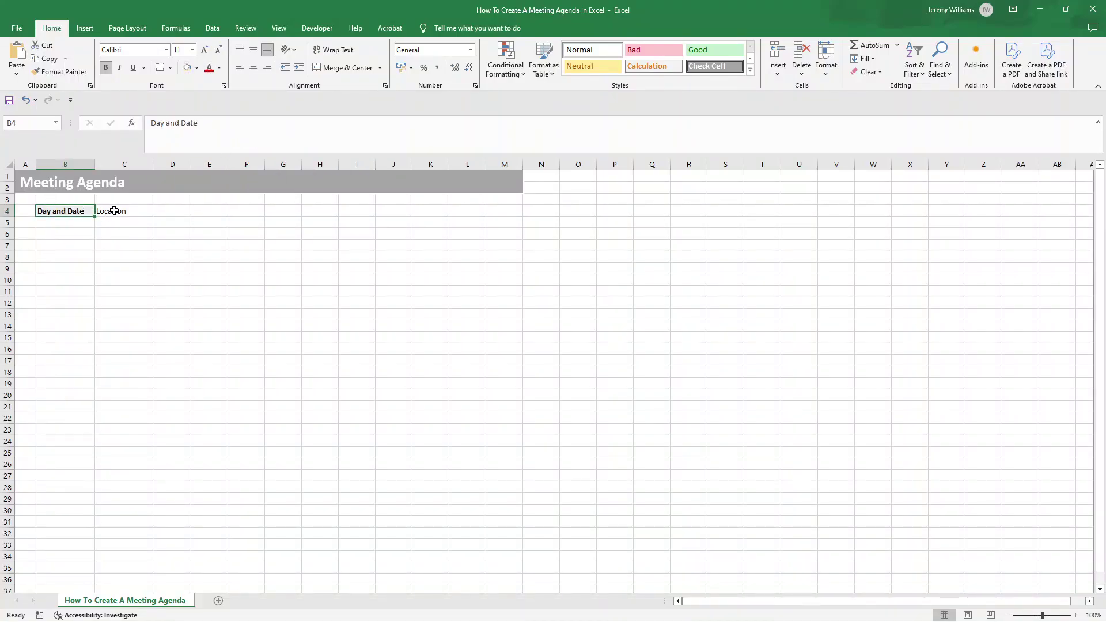
{"action": "left_click", "coordinate": [108, 215]}
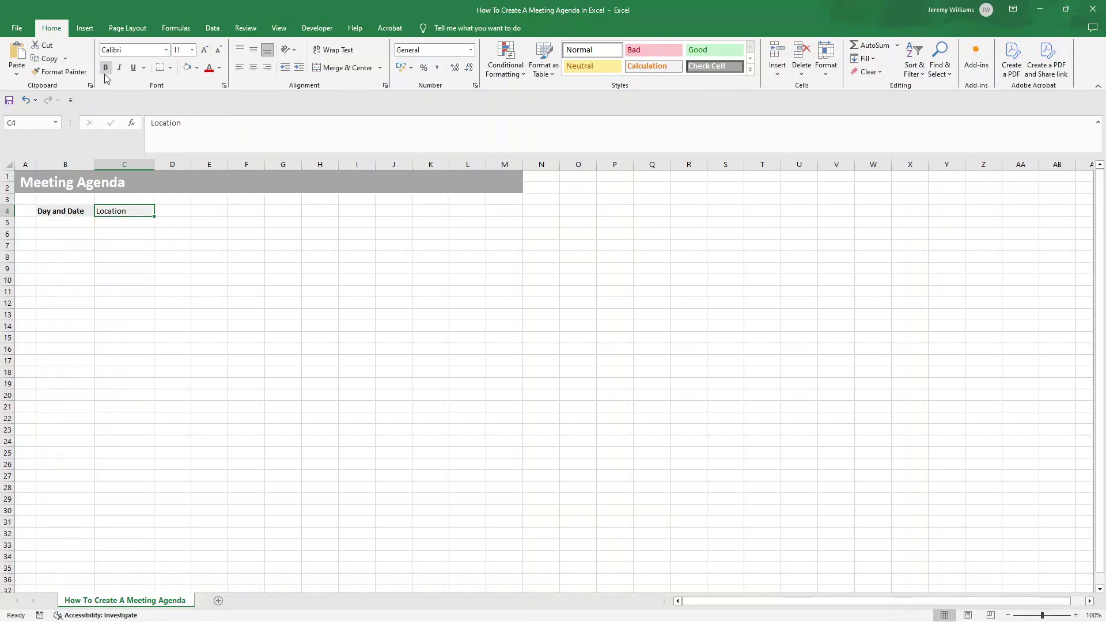
{"action": "key", "text": "ctrl+b"}
Step: Apply all borders to the range B4:C5
{"action": "left_click_drag", "start_coordinate": [78, 210], "coordinate": [123, 224]}
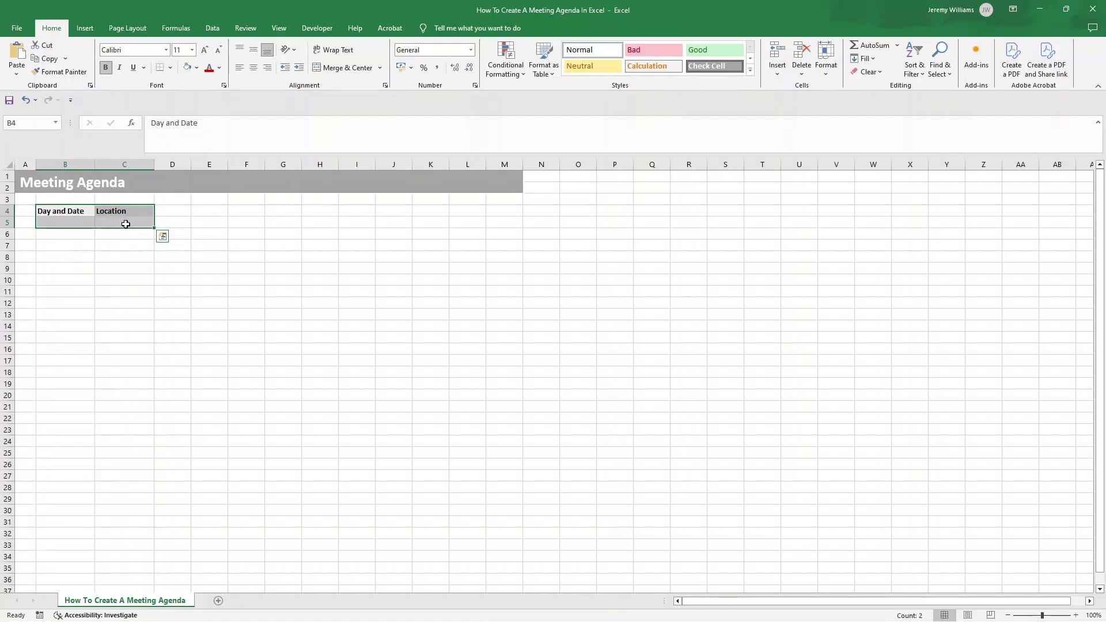
{"action": "left_click", "coordinate": [170, 67]}
{"action": "left_click", "coordinate": [208, 167]}
{"action": "left_click", "coordinate": [218, 231]}
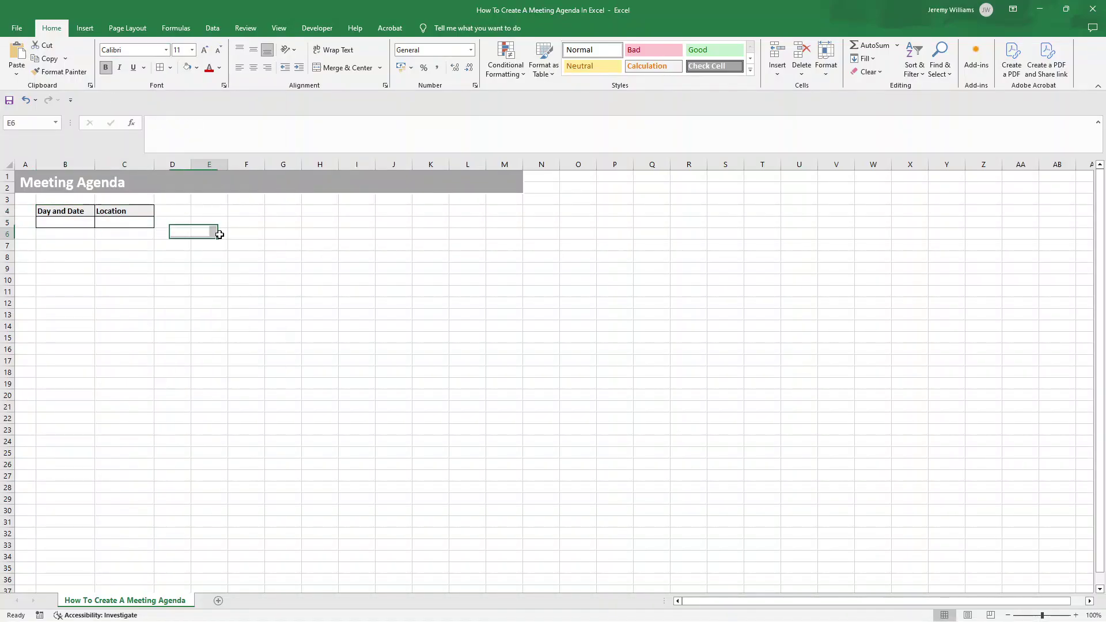
{"action": "left_click", "coordinate": [78, 222]}
{"action": "double_click", "coordinate": [77, 222]}
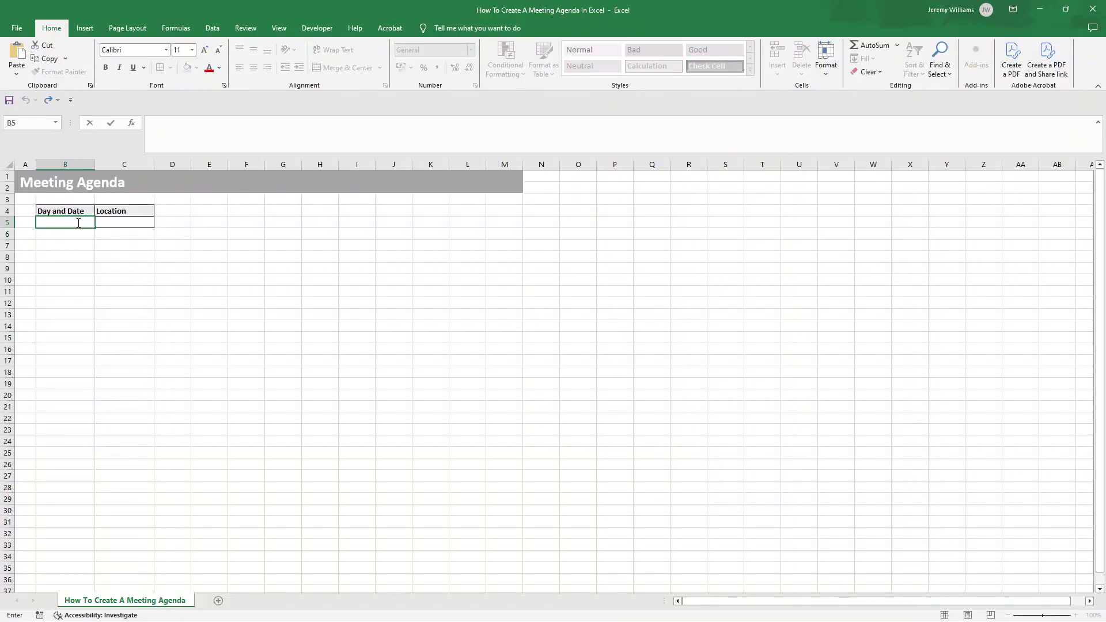
{"action": "left_click", "coordinate": [126, 245]}
{"action": "left_click_drag", "start_coordinate": [74, 212], "coordinate": [104, 219]}
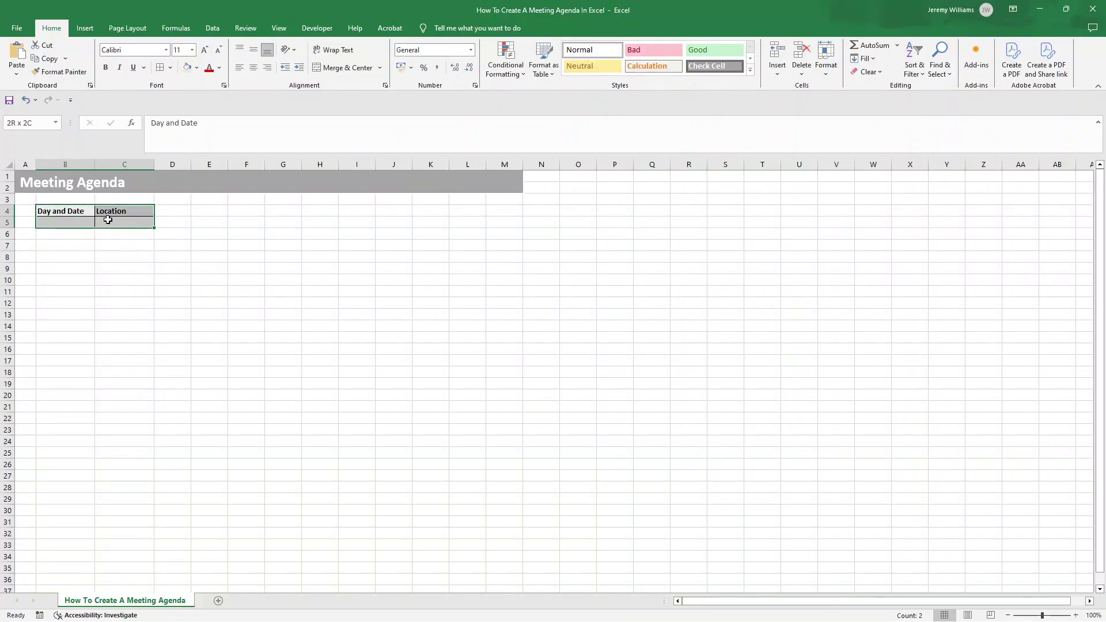
{"action": "left_click", "coordinate": [60, 220]}
{"action": "left_click", "coordinate": [59, 214]}
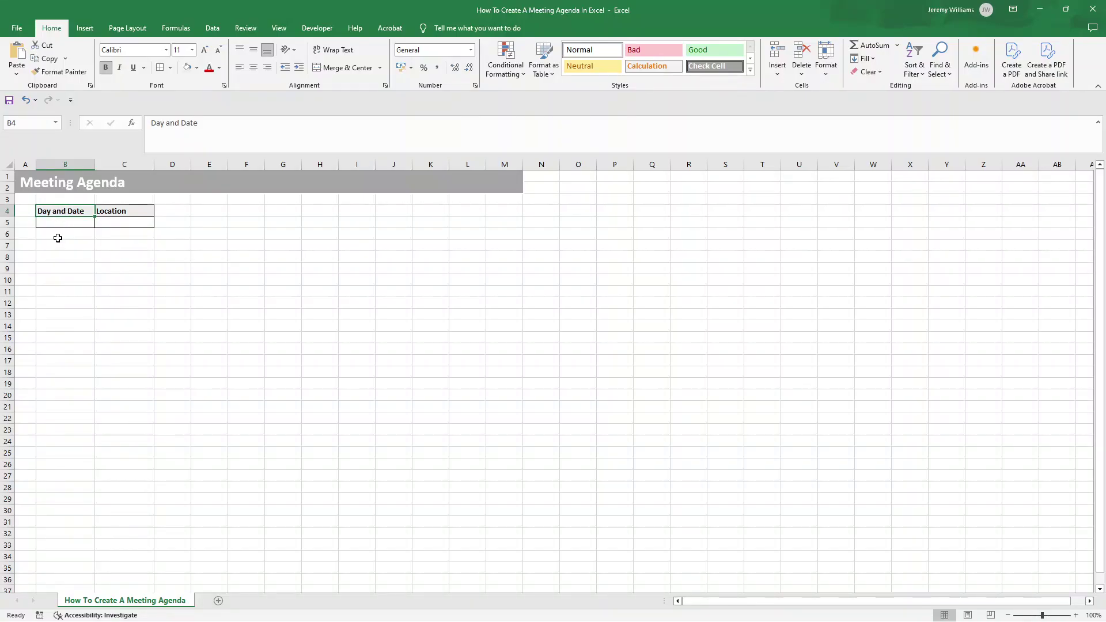
{"action": "left_click", "coordinate": [60, 234]}
{"action": "left_click", "coordinate": [59, 211]}
Step: Copy the bordered block B4:C5 and paste it starting at B7
{"action": "left_click_drag", "start_coordinate": [59, 211], "coordinate": [116, 223]}
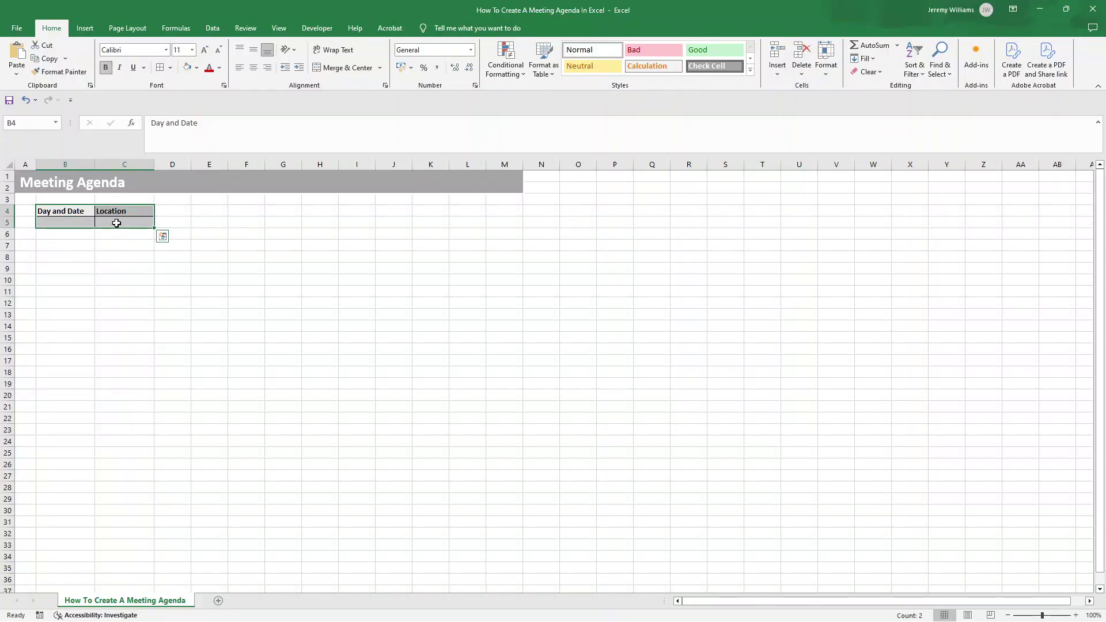
{"action": "key", "text": "ctrl+c"}
{"action": "left_click", "coordinate": [70, 245]}
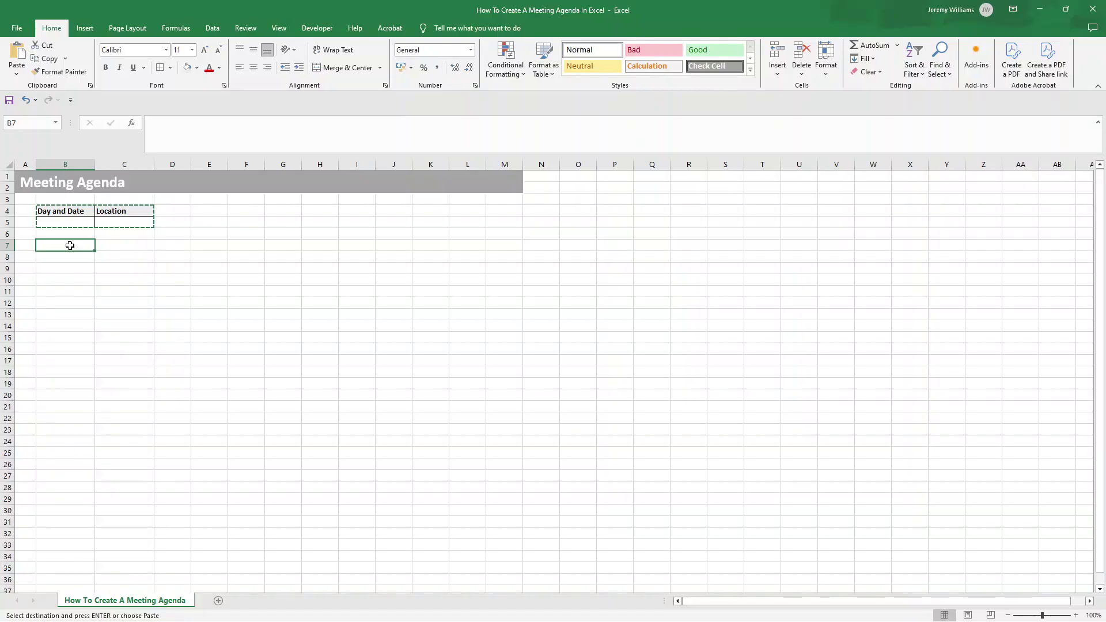
{"action": "key", "text": "ctrl+v"}
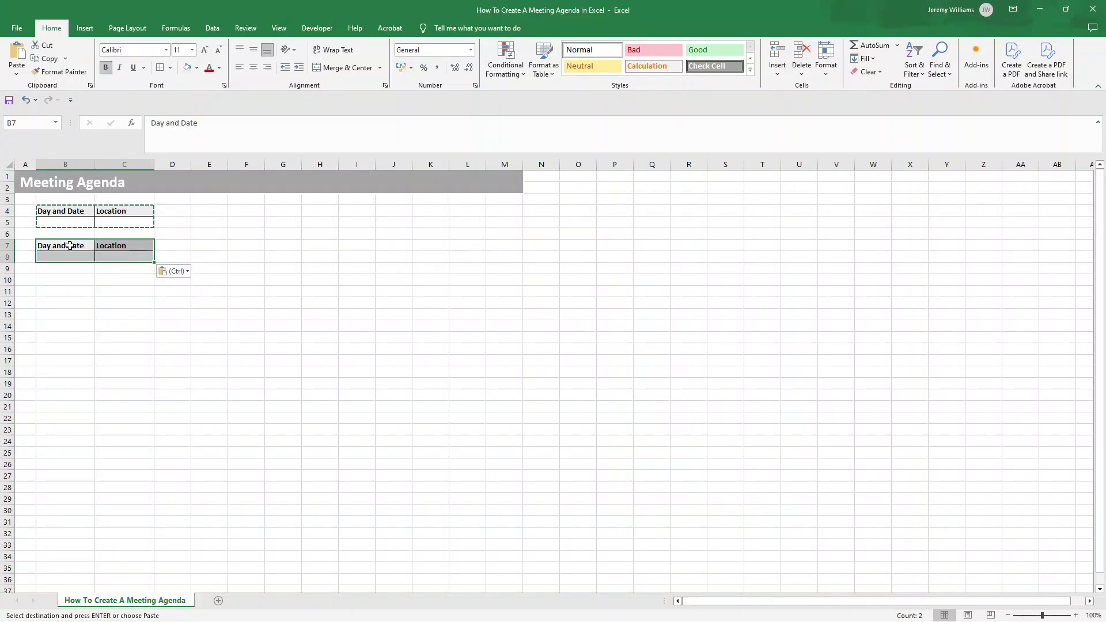
Step: Change the heading in B7 to "Meeting Date"
{"action": "left_click", "coordinate": [70, 246]}
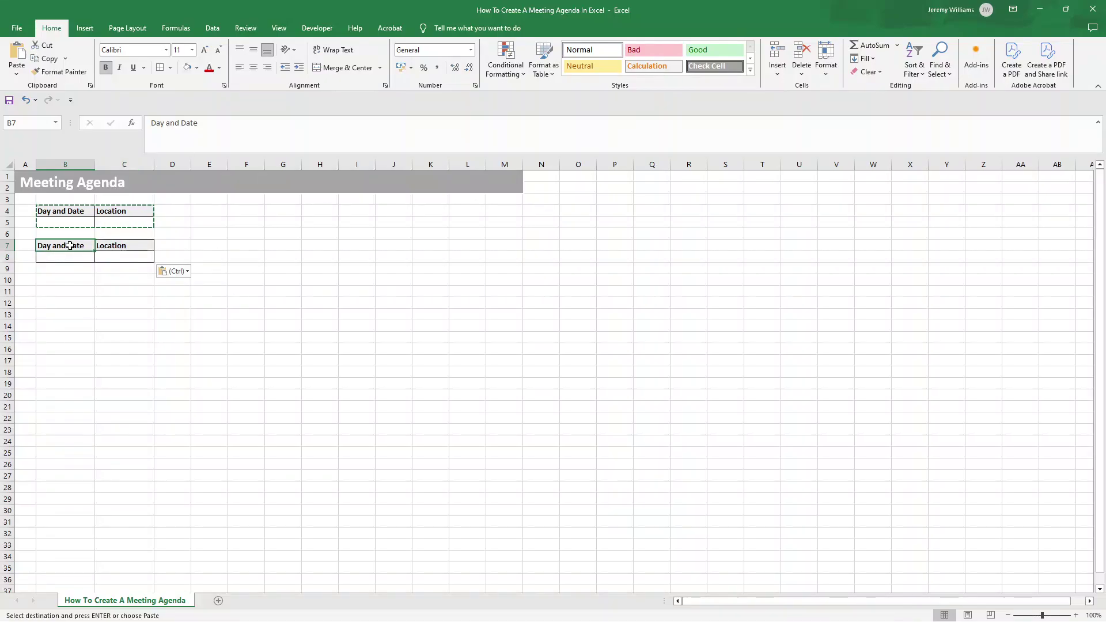
{"action": "double_click", "coordinate": [70, 246]}
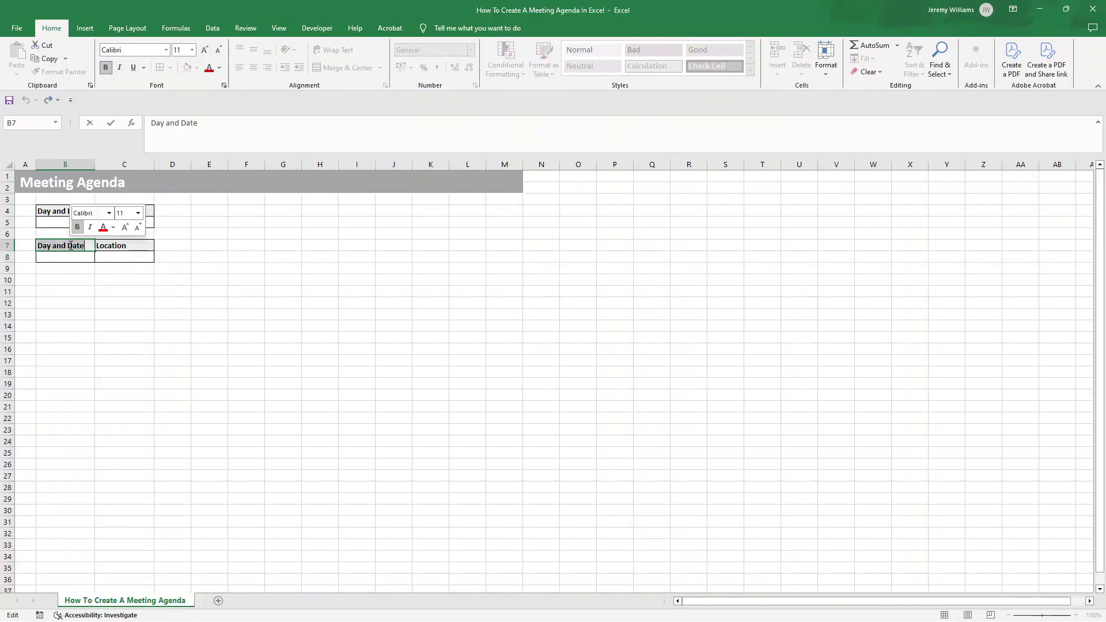
{"action": "type", "text": "Meeting Dat"}
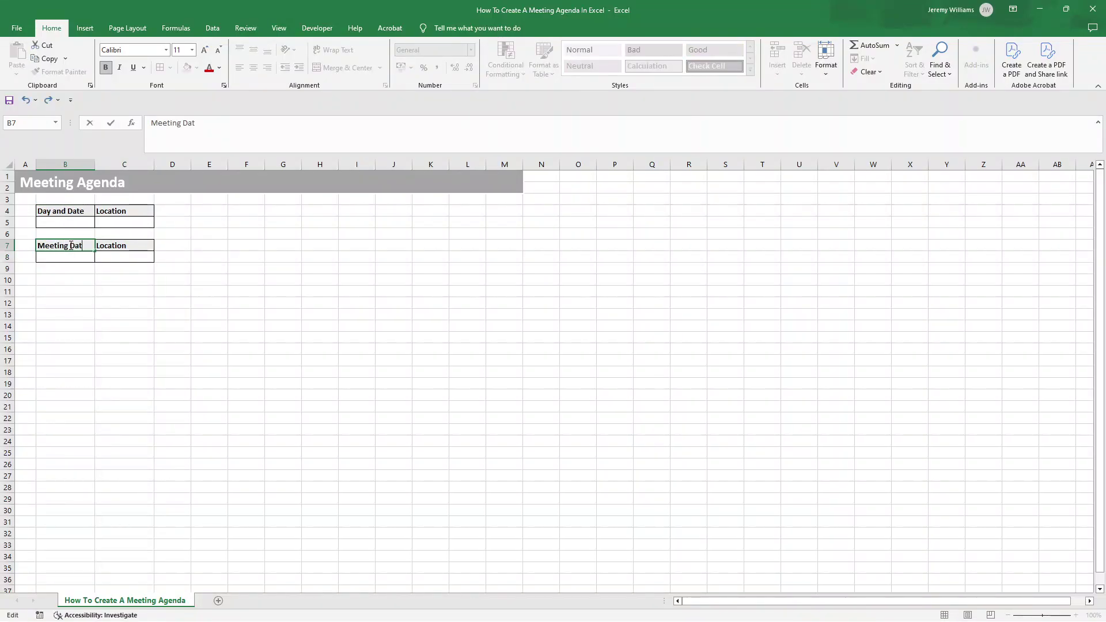
{"action": "type", "text": "e"}
{"action": "key", "text": "Return"}
{"action": "left_click", "coordinate": [112, 244]}
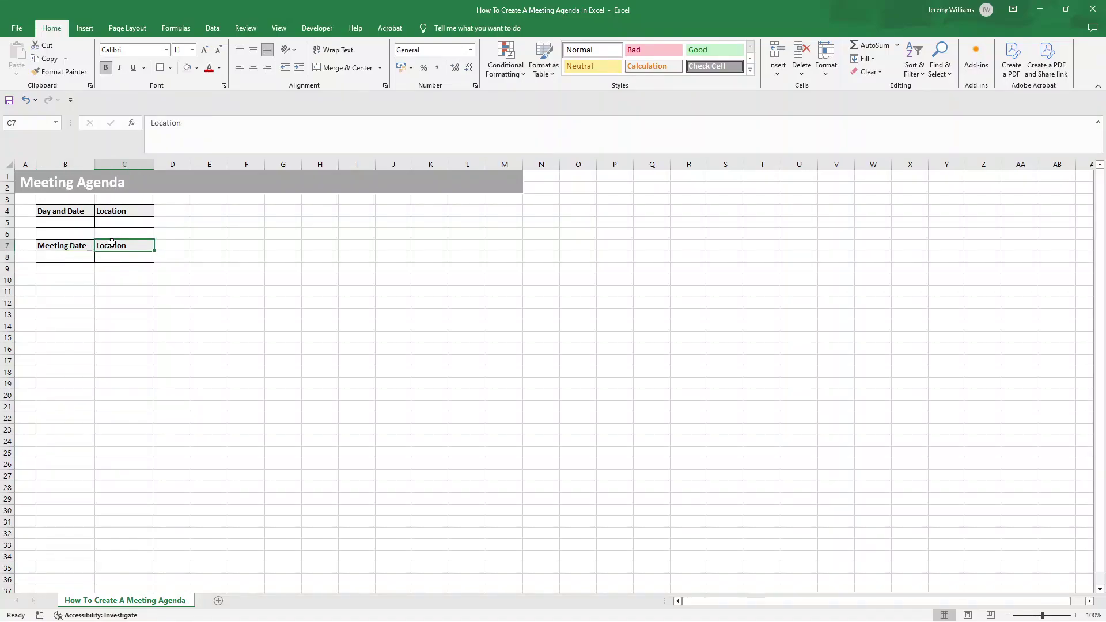
Step: Change the heading in B7 to "Meeting Title" and the heading in C7 to "Meeting Subject"
{"action": "left_click", "coordinate": [82, 248]}
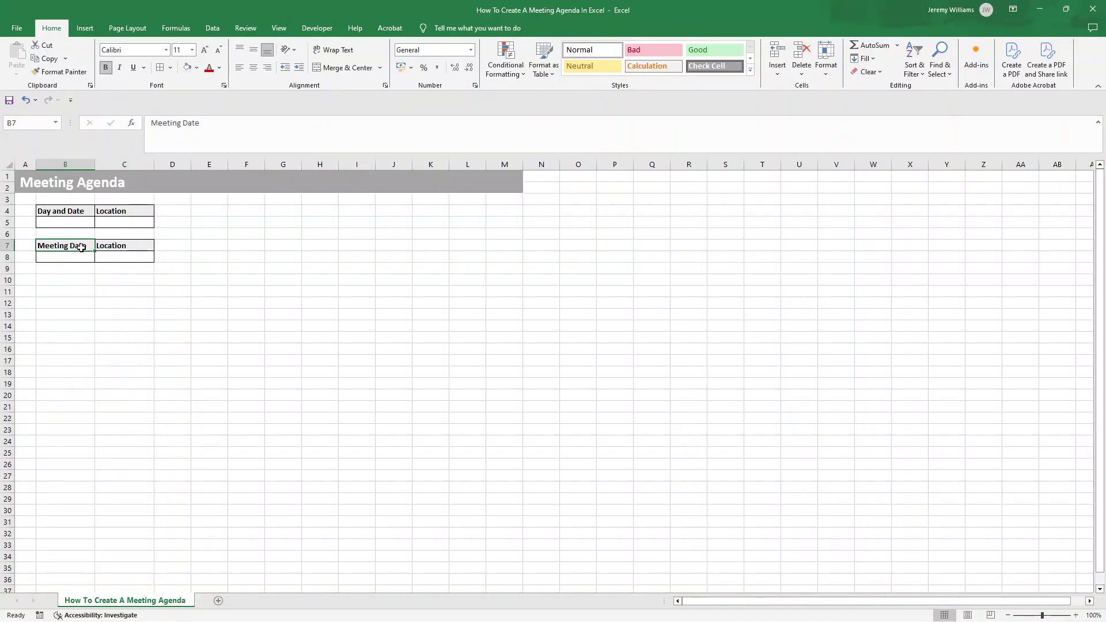
{"action": "double_click", "coordinate": [82, 248]}
{"action": "type", "text": "Title"}
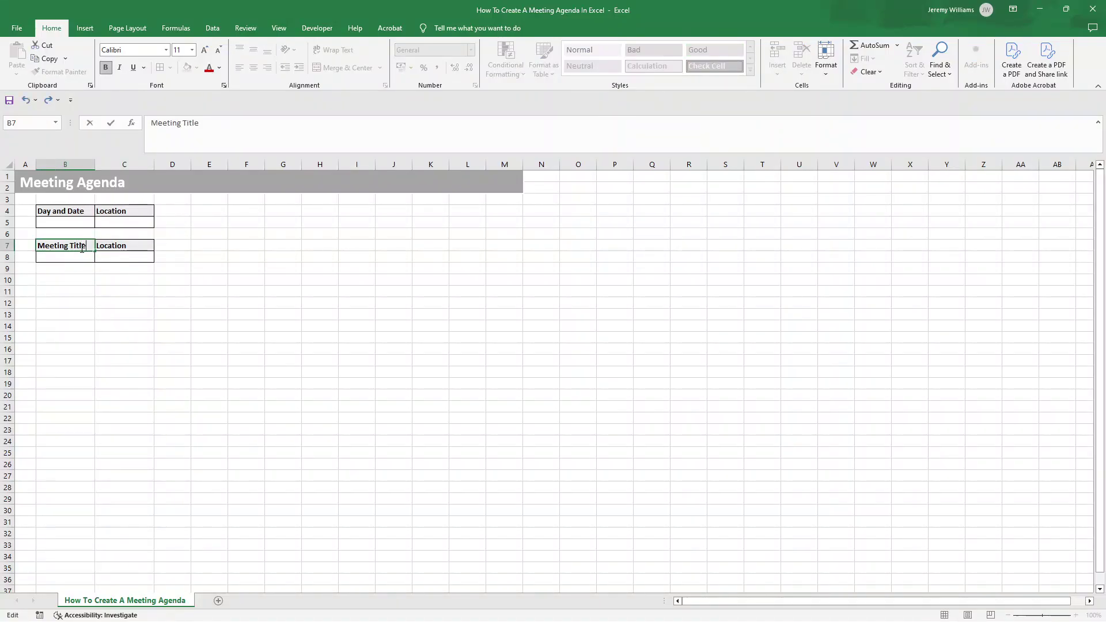
{"action": "key", "text": "Tab"}
{"action": "type", "text": "Meeting"}
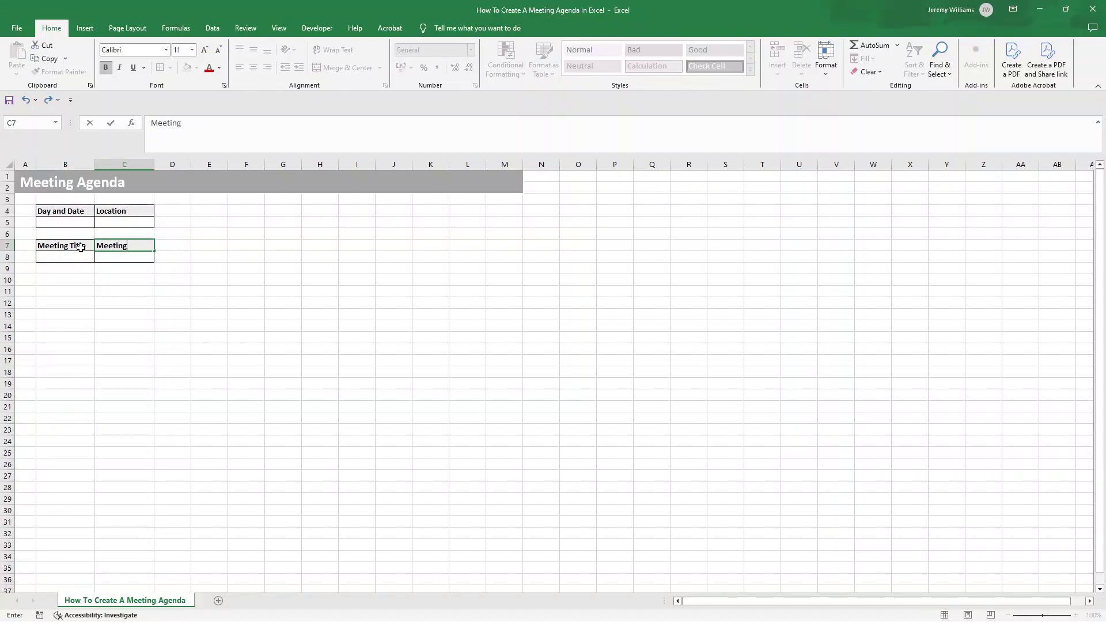
{"action": "type", "text": " Subject"}
{"action": "key", "text": "Return"}
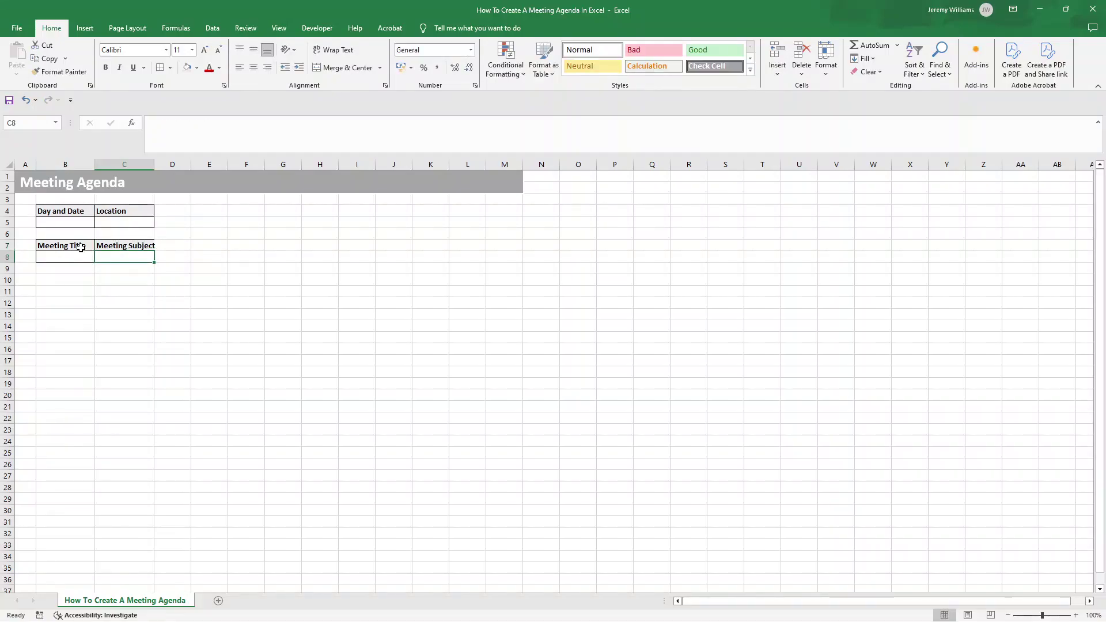
Step: Enter the headings "Start Date" in D7 and "End Time" in E7
{"action": "key", "text": "Up"}
{"action": "key", "text": "Right"}
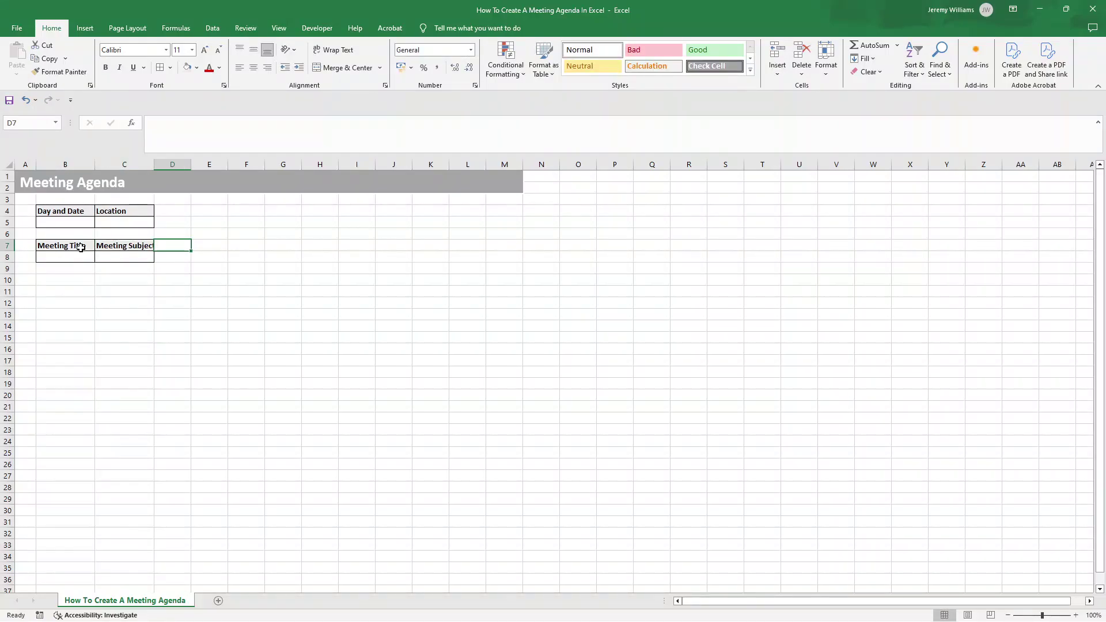
{"action": "type", "text": "Start Date"}
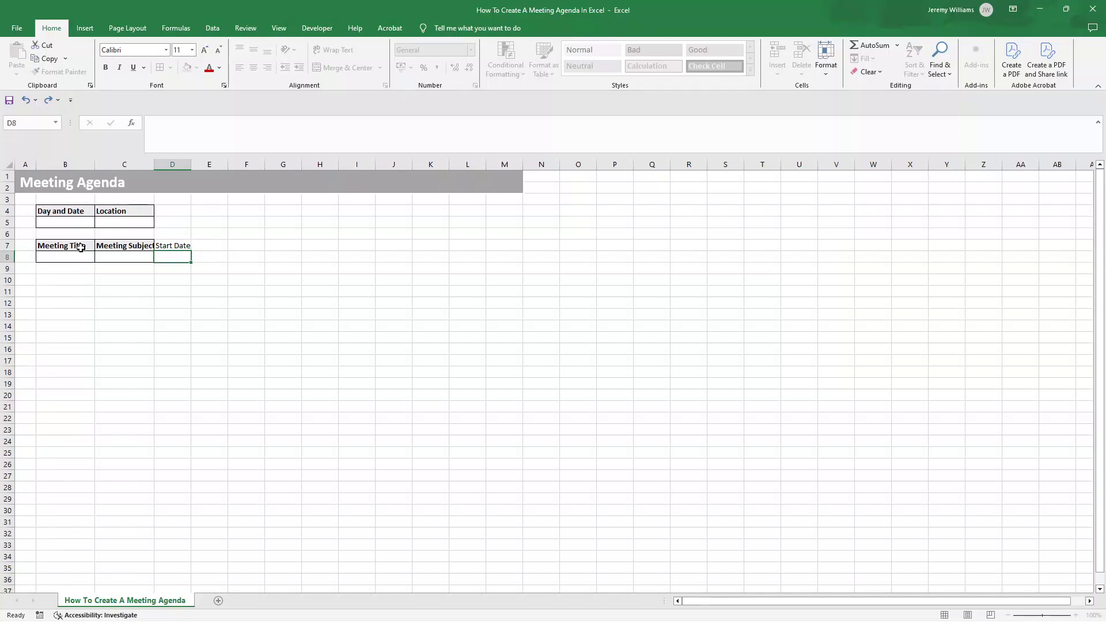
{"action": "key", "text": "Tab"}
{"action": "type", "text": "End Time"}
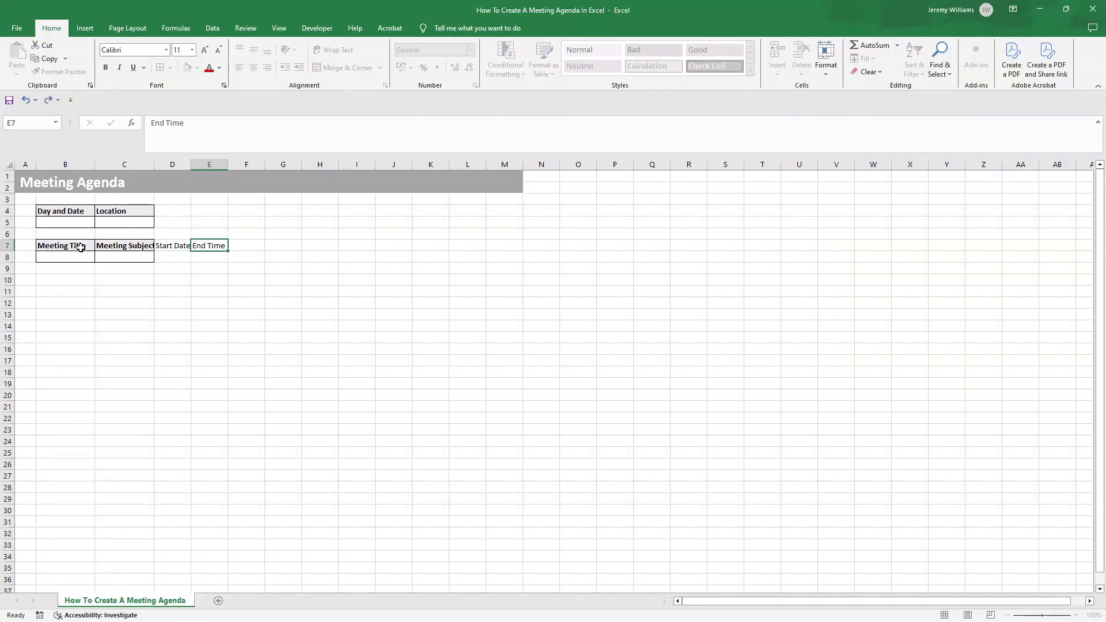
{"action": "key", "text": "Return"}
Step: Copy the heading format of C7 onto D7:E7 with Format Painter
{"action": "left_click", "coordinate": [124, 241]}
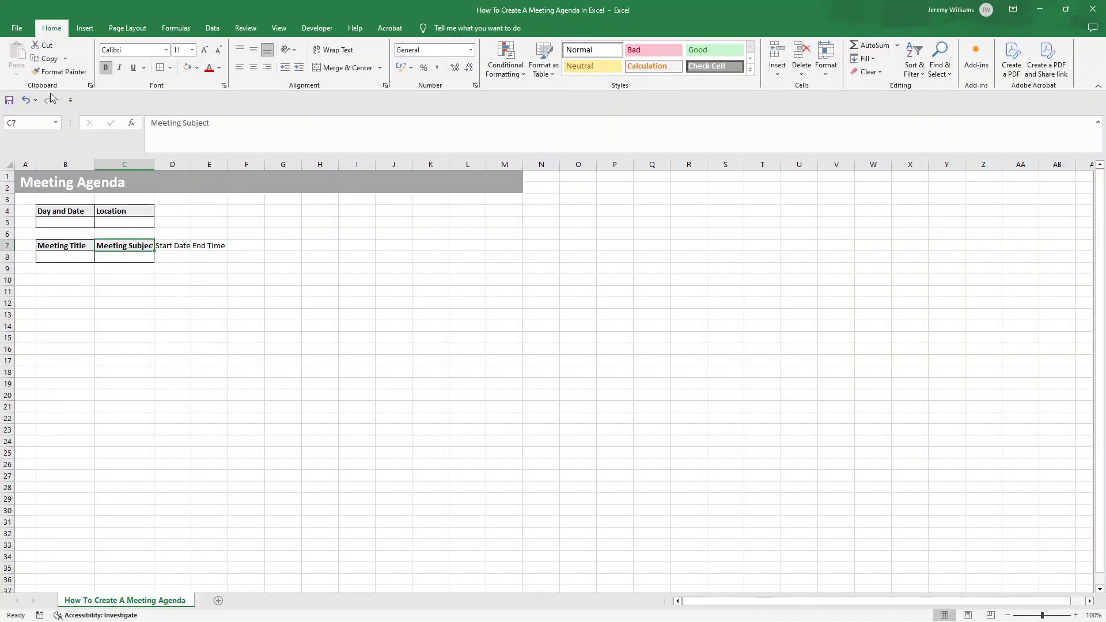
{"action": "left_click", "coordinate": [63, 73]}
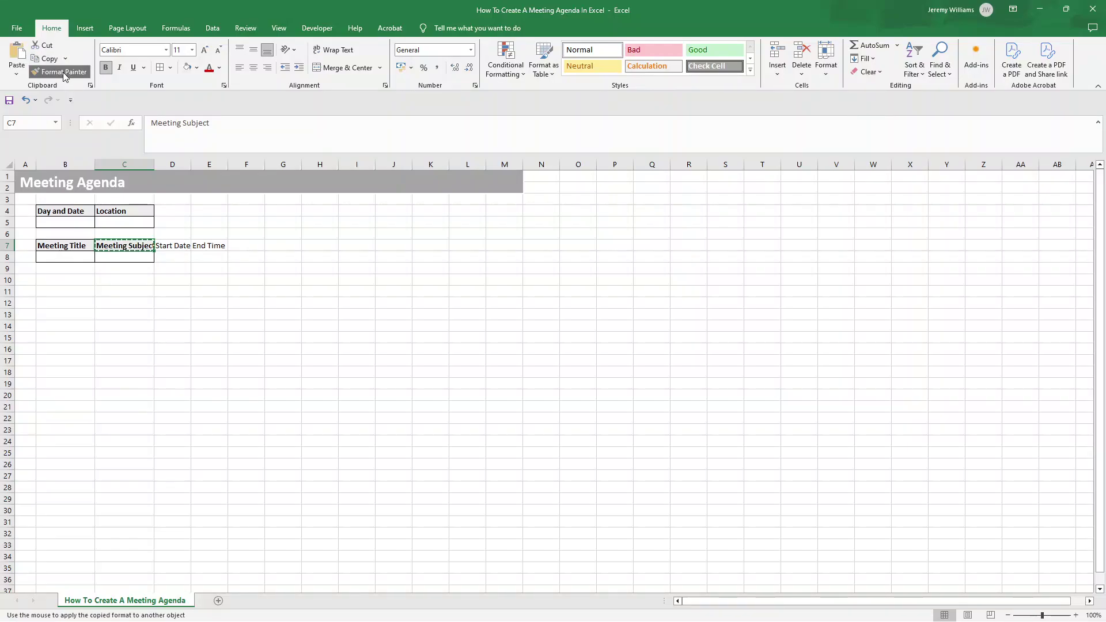
{"action": "left_click_drag", "start_coordinate": [167, 246], "coordinate": [204, 246]}
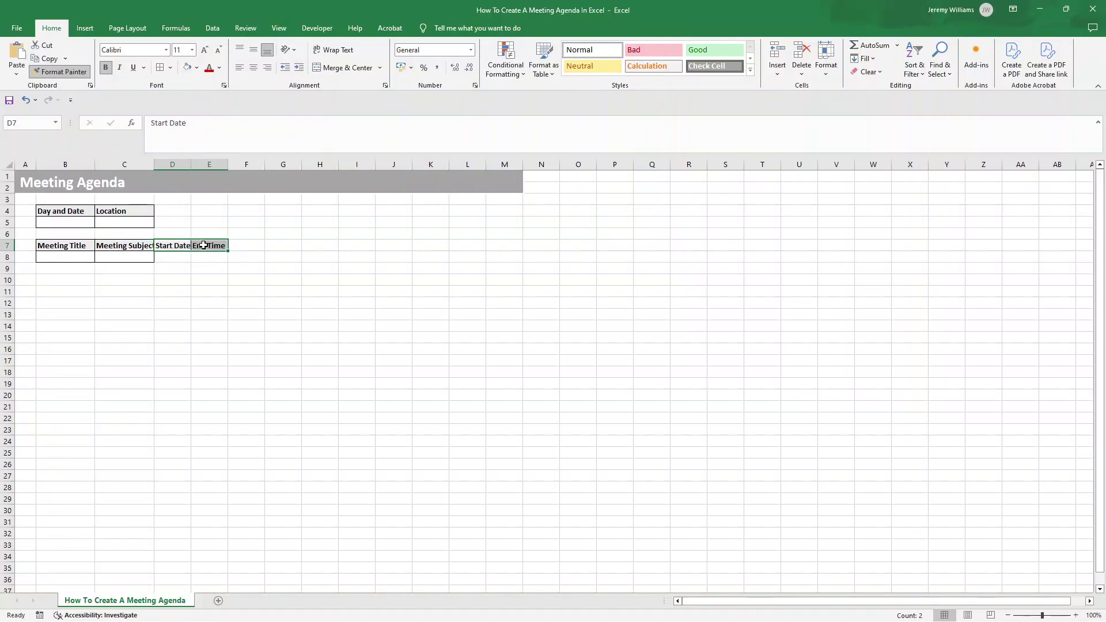
Step: Copy the format of blank cell C8 onto D8:E8, and widen columns C, D and E to fit their headings
{"action": "left_click", "coordinate": [128, 257]}
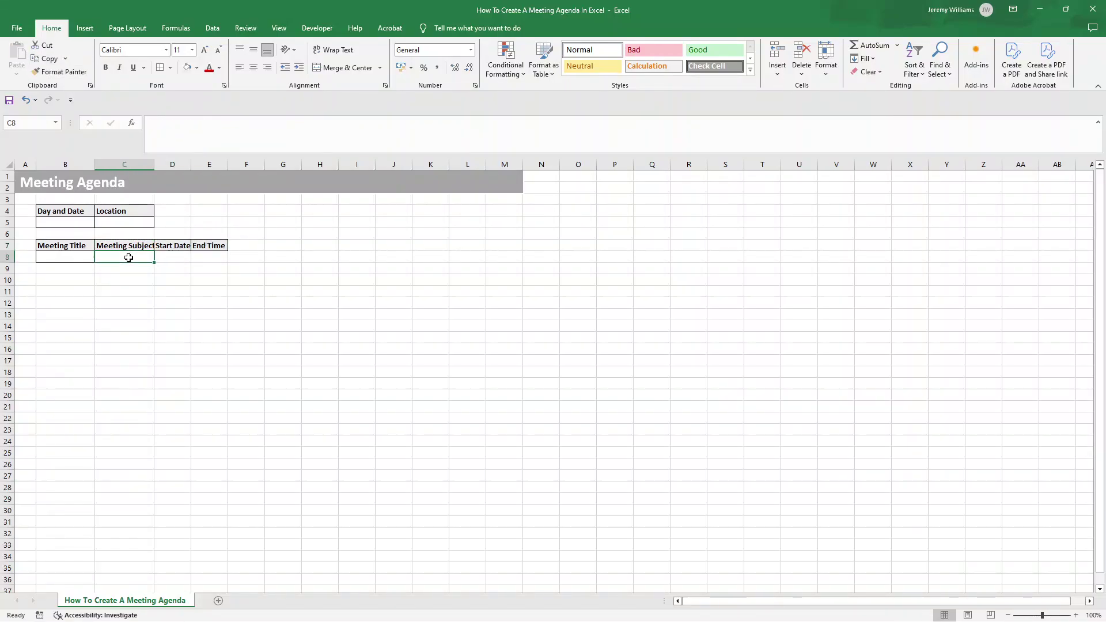
{"action": "left_click", "coordinate": [61, 72]}
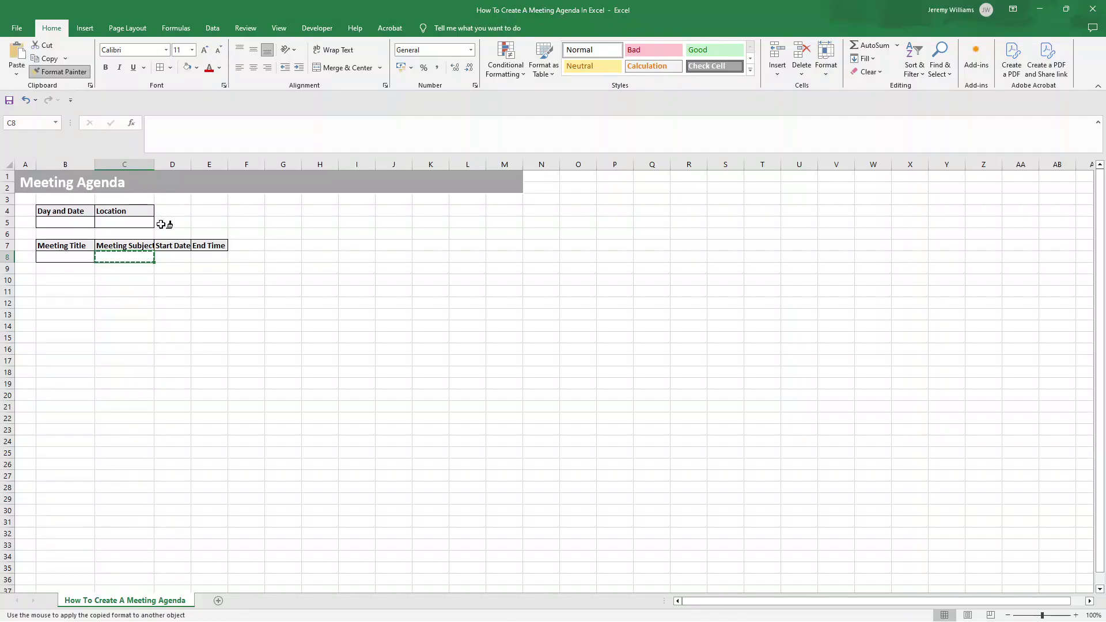
{"action": "left_click_drag", "start_coordinate": [171, 256], "coordinate": [208, 257]}
{"action": "left_click", "coordinate": [277, 257]}
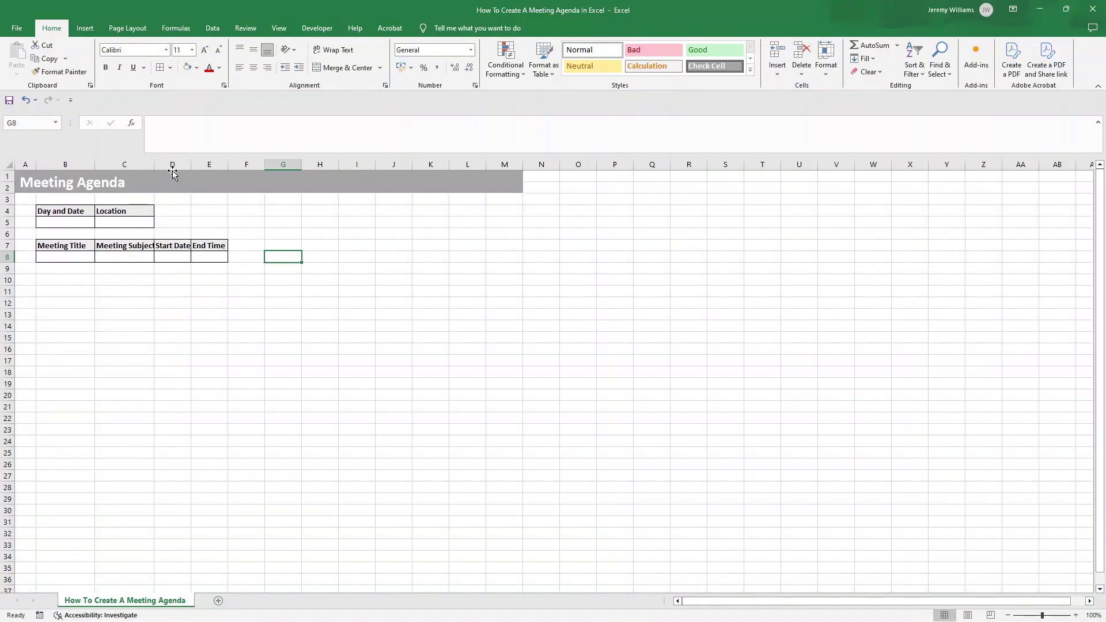
{"action": "left_click_drag", "start_coordinate": [154, 164], "coordinate": [262, 164]}
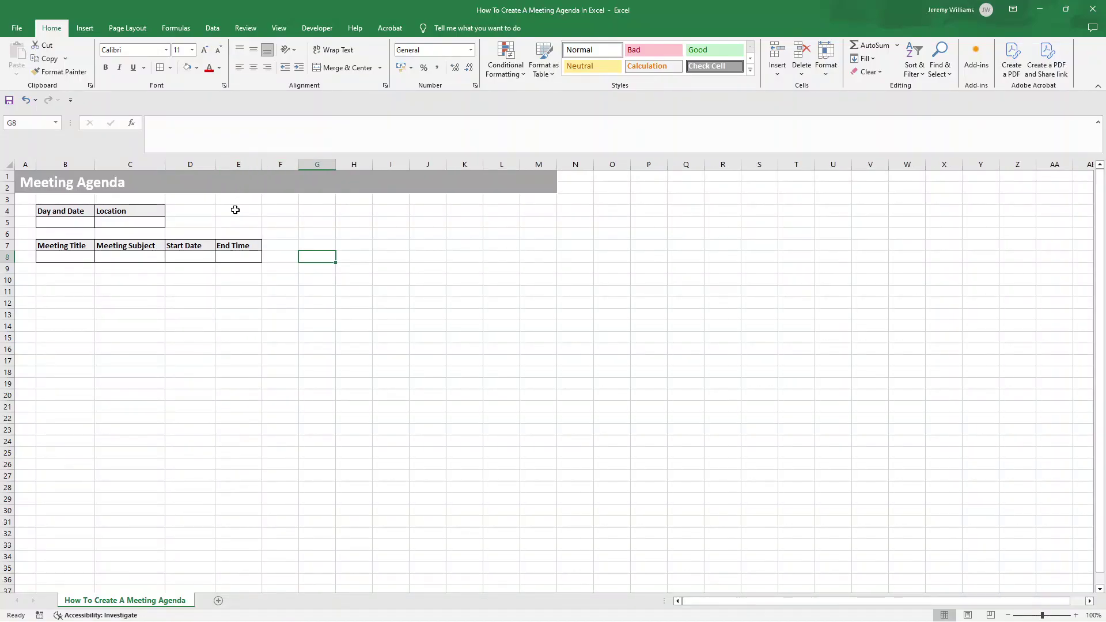
Step: Center the headings in B4:C4 both horizontally and vertically
{"action": "left_click", "coordinate": [75, 212]}
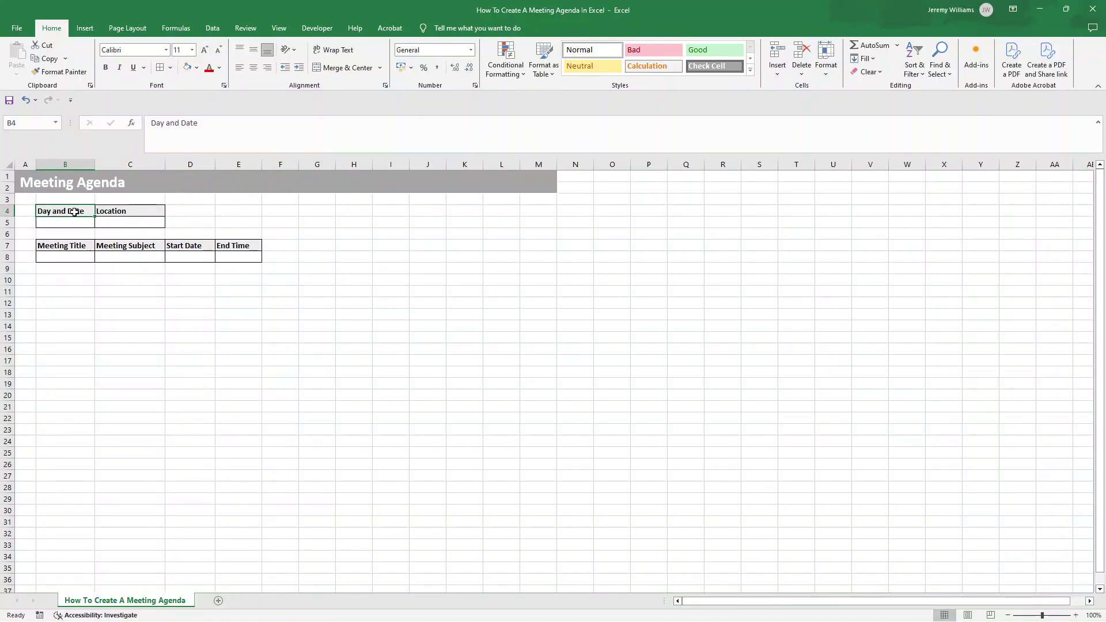
{"action": "left_click", "coordinate": [104, 212], "text": "shift"}
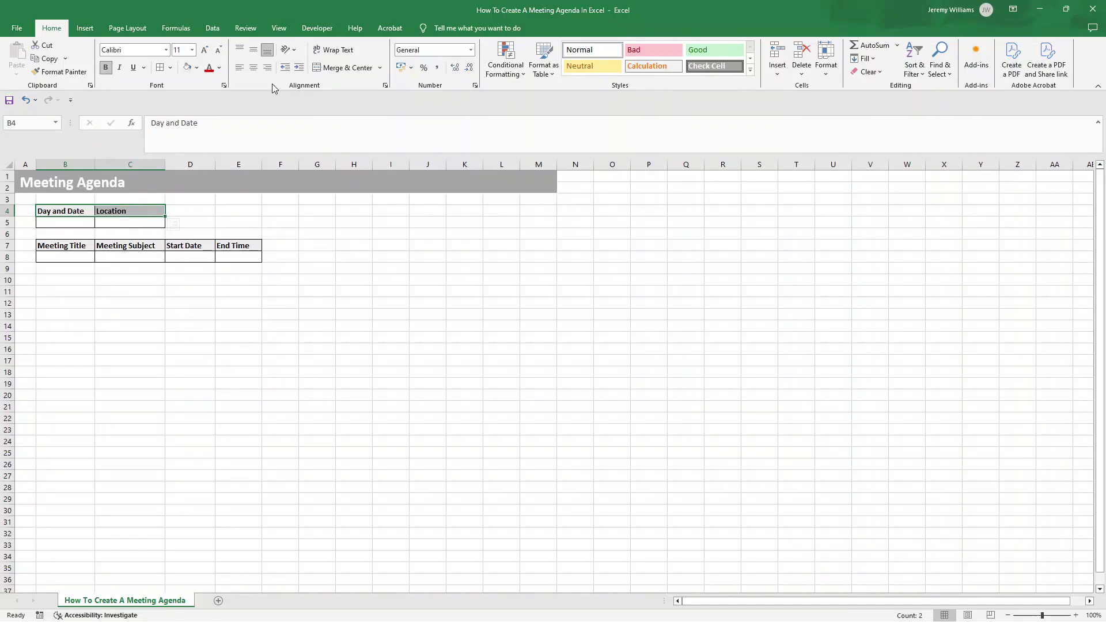
{"action": "left_click", "coordinate": [254, 52]}
{"action": "left_click", "coordinate": [254, 68]}
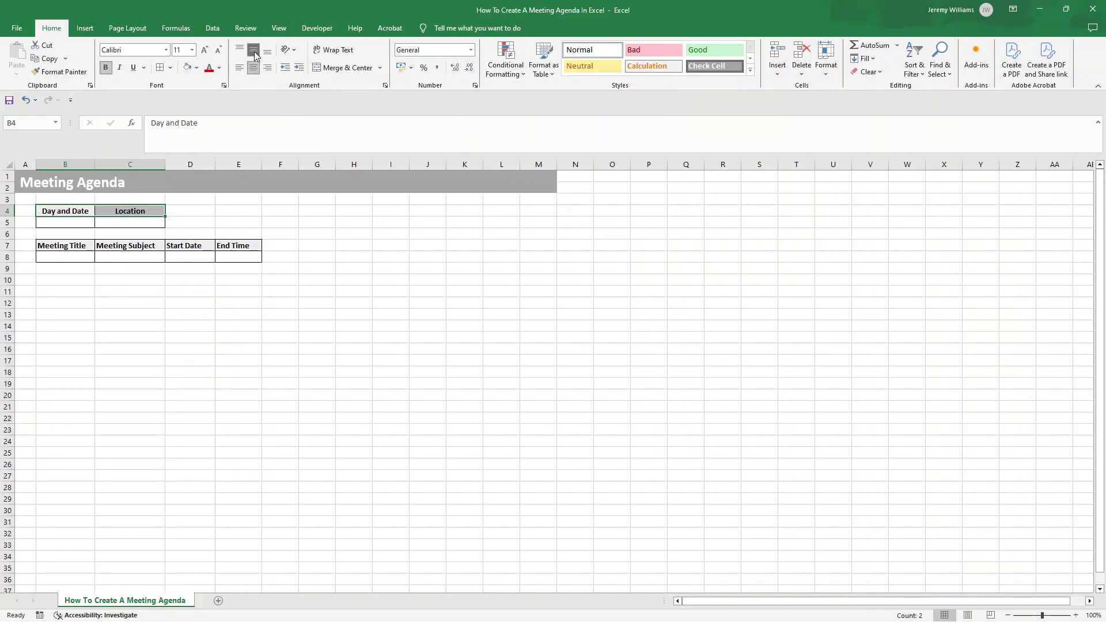
Step: Set the headings in B4:C4 to left and middle alignment and increase their indent by one level
{"action": "left_click", "coordinate": [268, 50]}
{"action": "left_click", "coordinate": [239, 68]}
{"action": "left_click", "coordinate": [254, 52]}
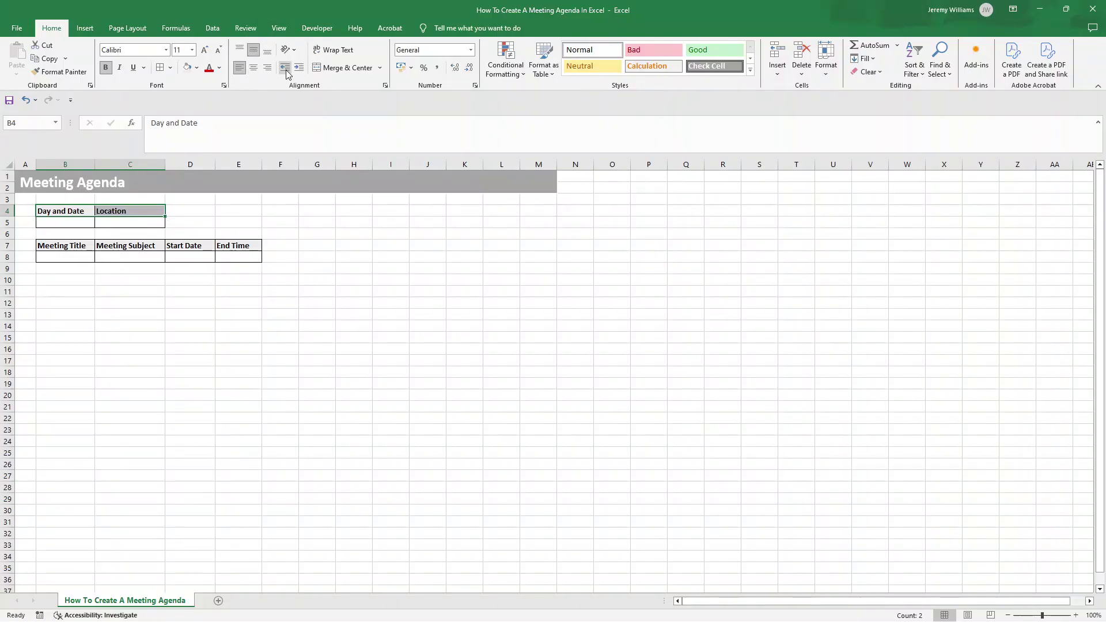
{"action": "left_click", "coordinate": [298, 68]}
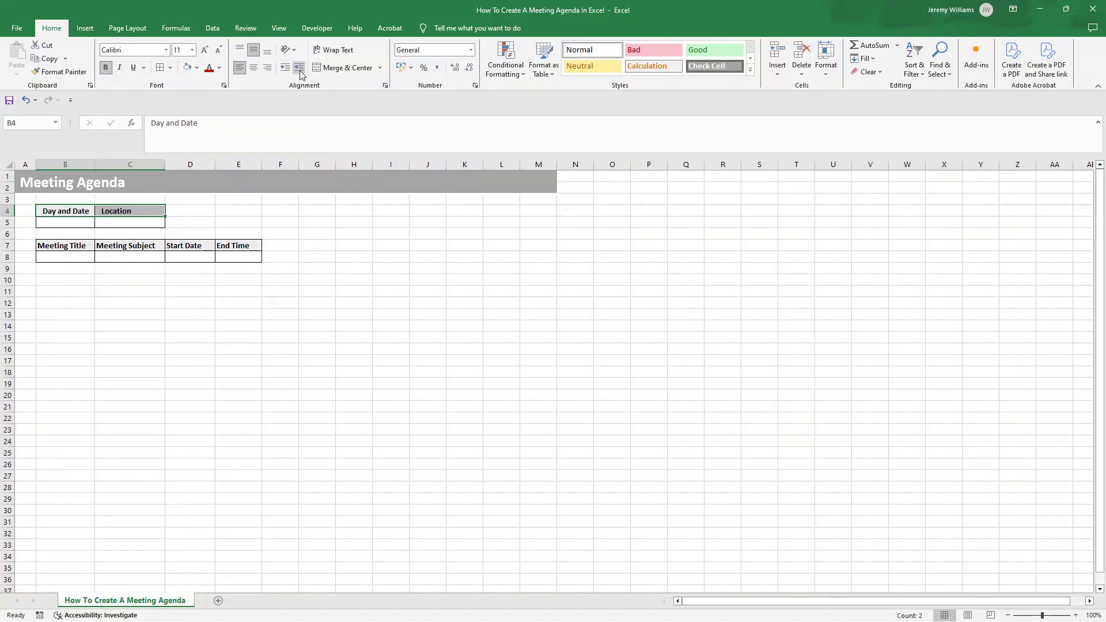
{"action": "left_click", "coordinate": [129, 269]}
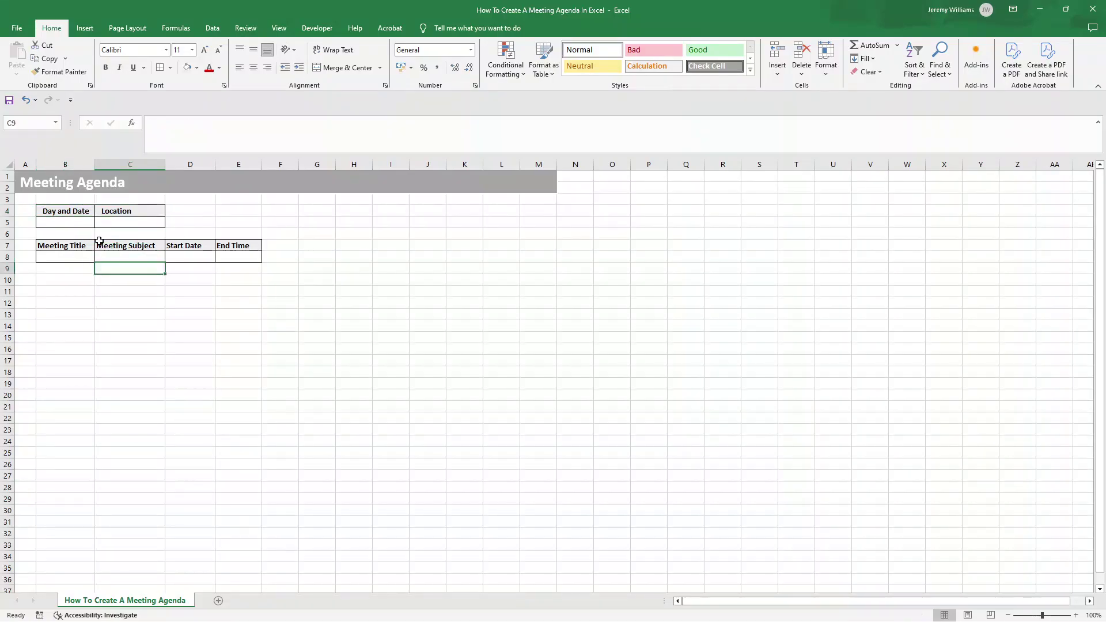
Step: Copy the indented heading format of B4:C4 onto the headings in B7:E7 with Format Painter
{"action": "left_click", "coordinate": [72, 211]}
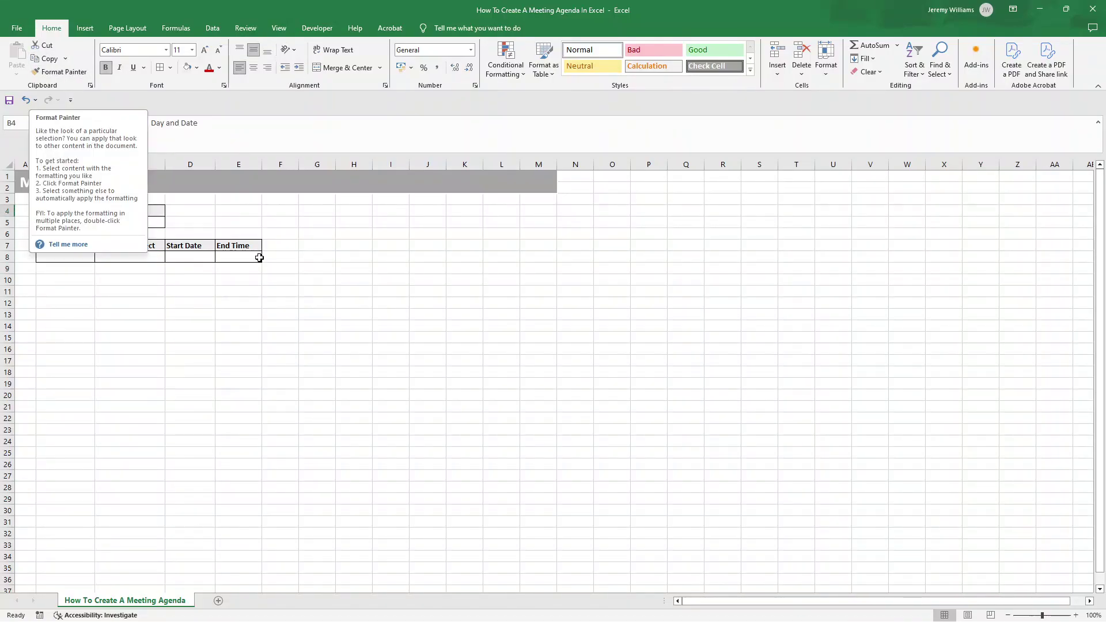
{"action": "left_click", "coordinate": [64, 72]}
{"action": "left_click_drag", "start_coordinate": [81, 210], "coordinate": [102, 211]}
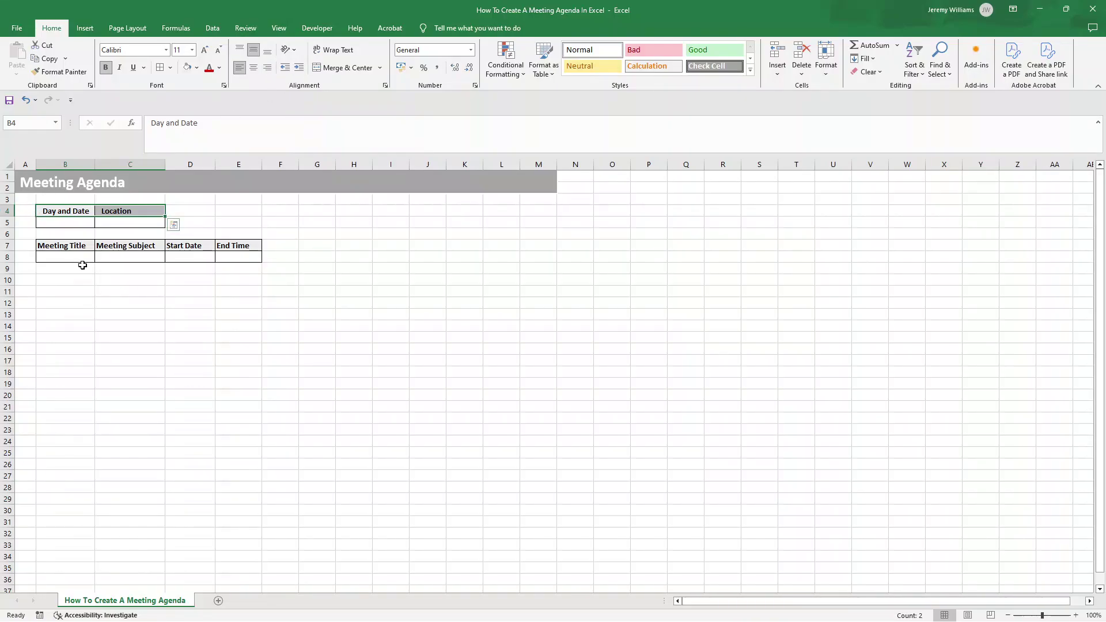
{"action": "left_click", "coordinate": [58, 72]}
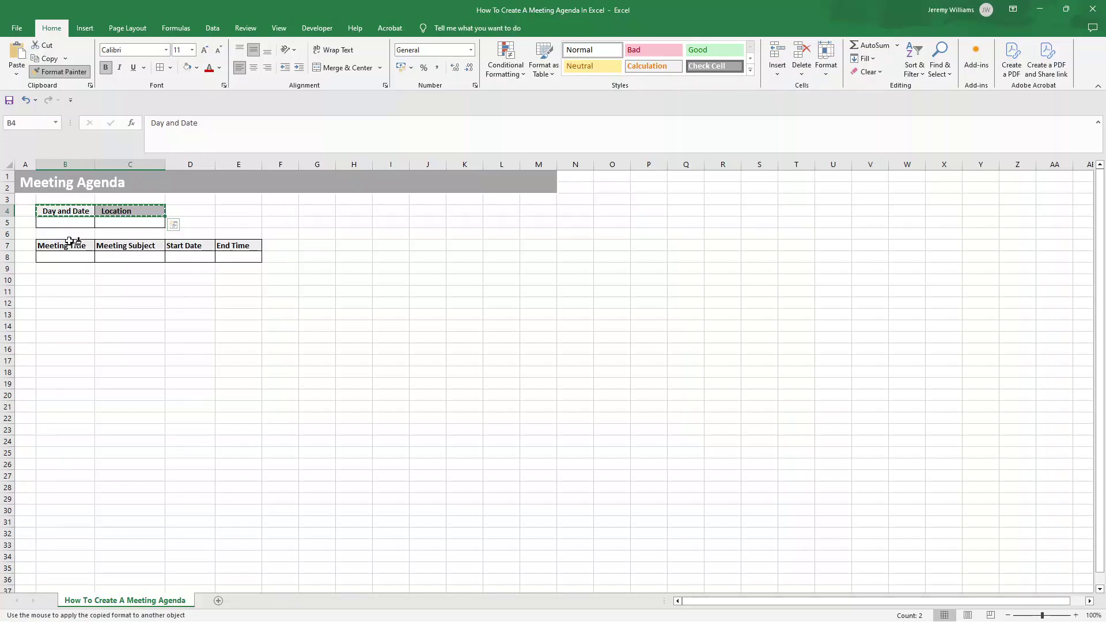
{"action": "left_click_drag", "start_coordinate": [74, 243], "coordinate": [228, 245]}
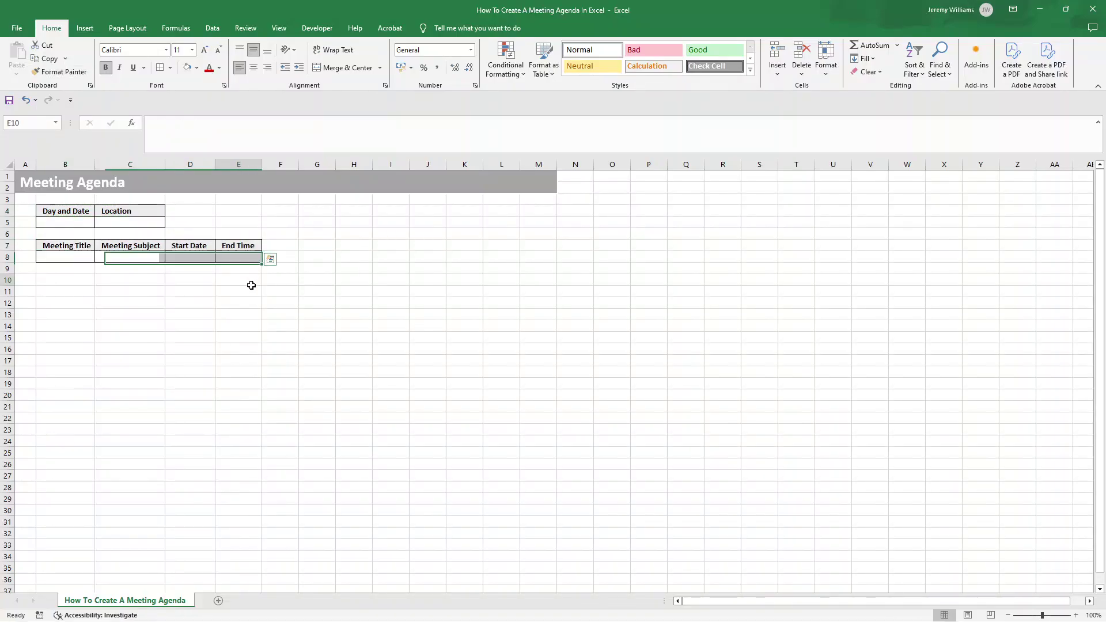
{"action": "left_click", "coordinate": [249, 282]}
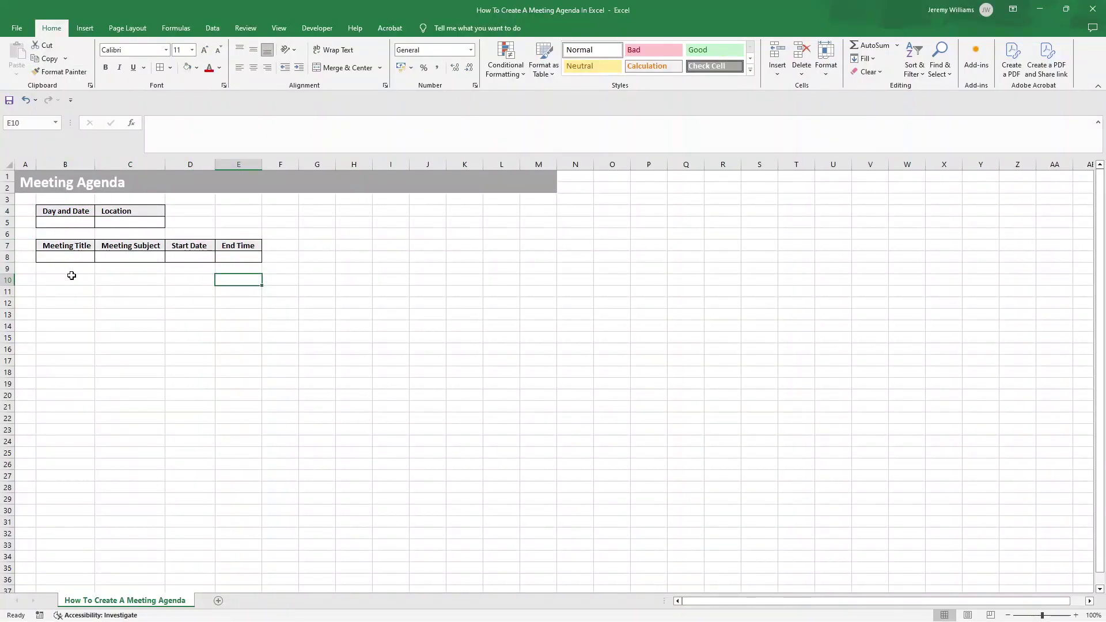
Step: Copy the heading block B7:E8 and paste it starting at B10
{"action": "left_click", "coordinate": [71, 276]}
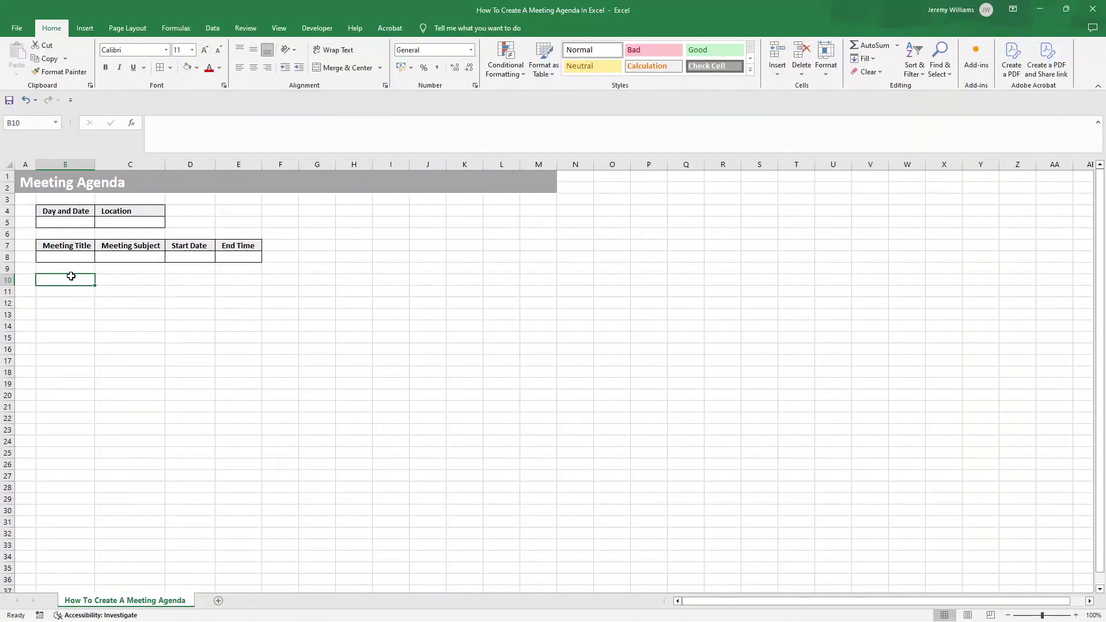
{"action": "left_click_drag", "start_coordinate": [75, 246], "coordinate": [226, 263]}
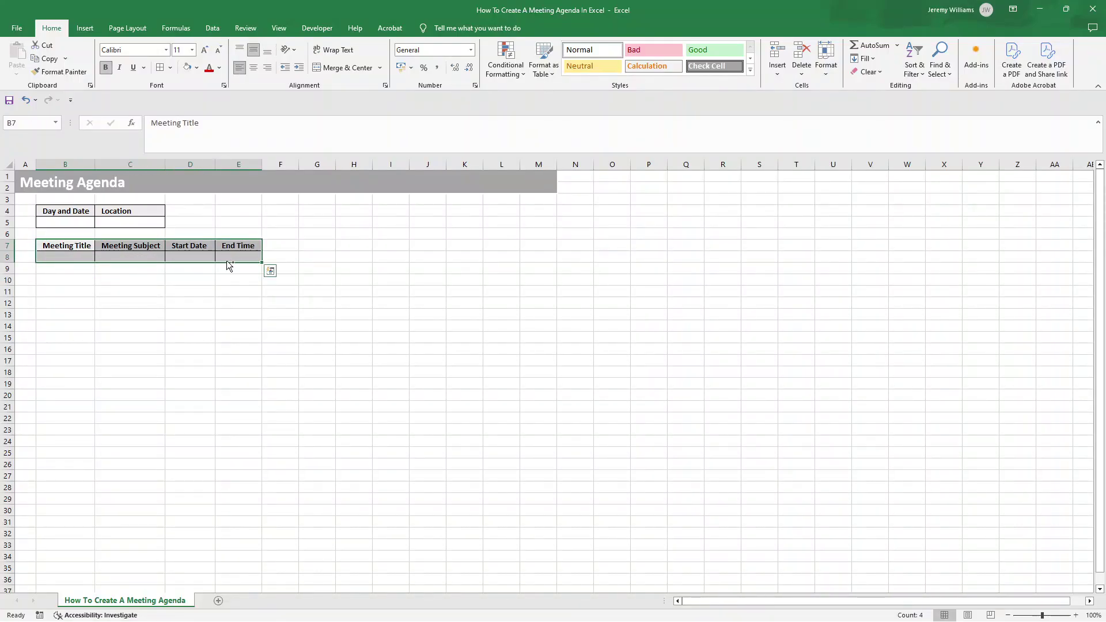
{"action": "key", "text": "ctrl+c"}
{"action": "left_click", "coordinate": [63, 279]}
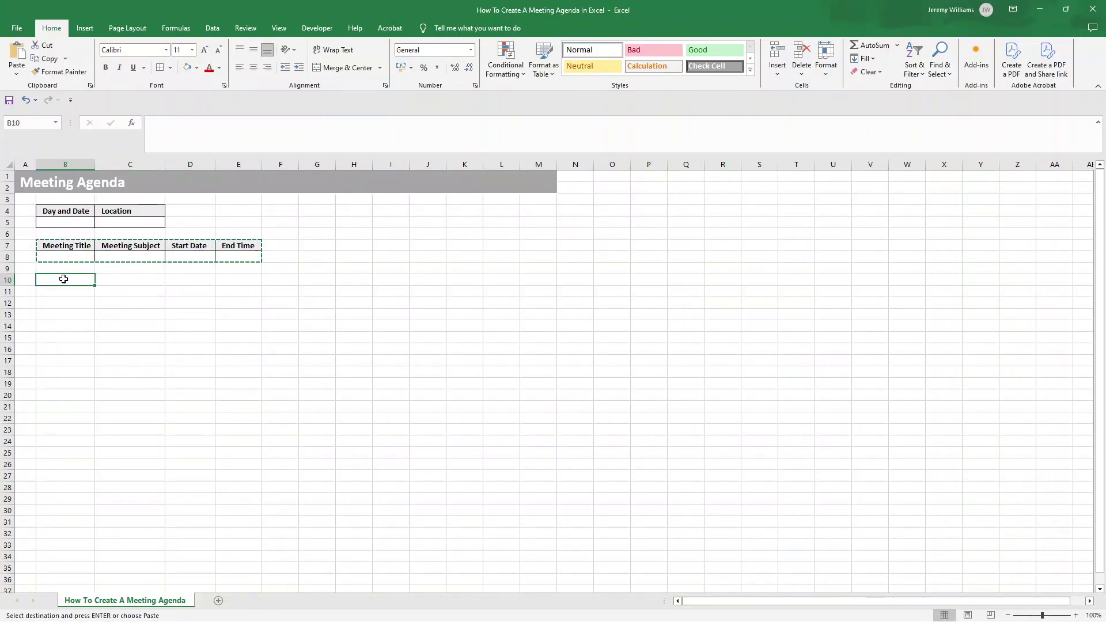
{"action": "key", "text": "ctrl+v"}
Step: Replace the heading in B10 with "Meeting Created By"
{"action": "double_click", "coordinate": [65, 280]}
{"action": "double_click", "coordinate": [64, 280]}
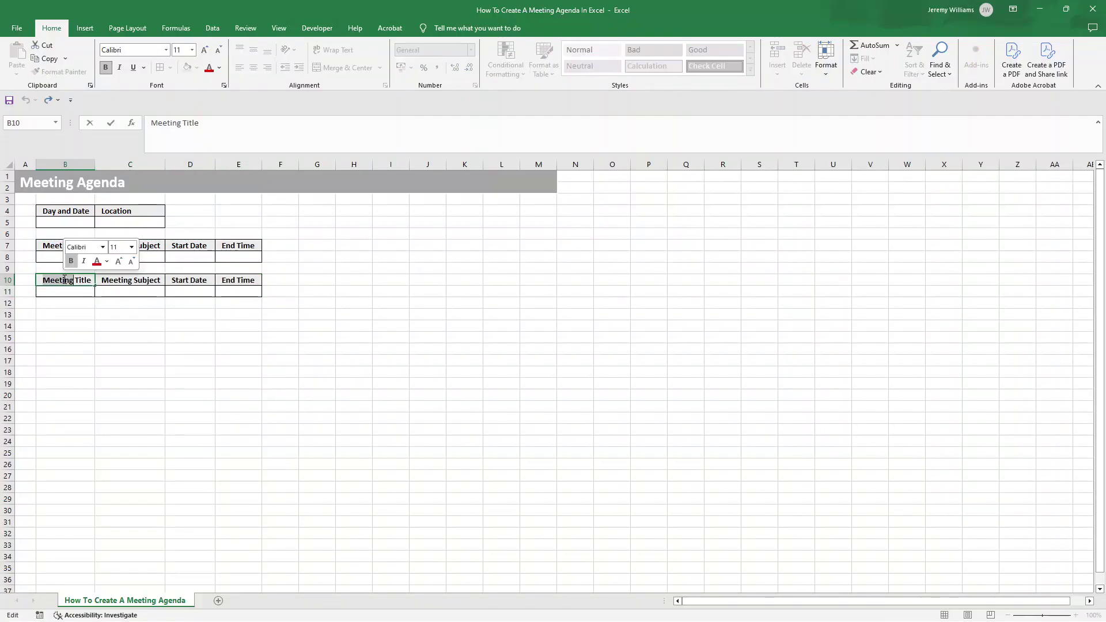
{"action": "triple_click", "coordinate": [64, 280]}
{"action": "type", "text": "Meeting Cre"}
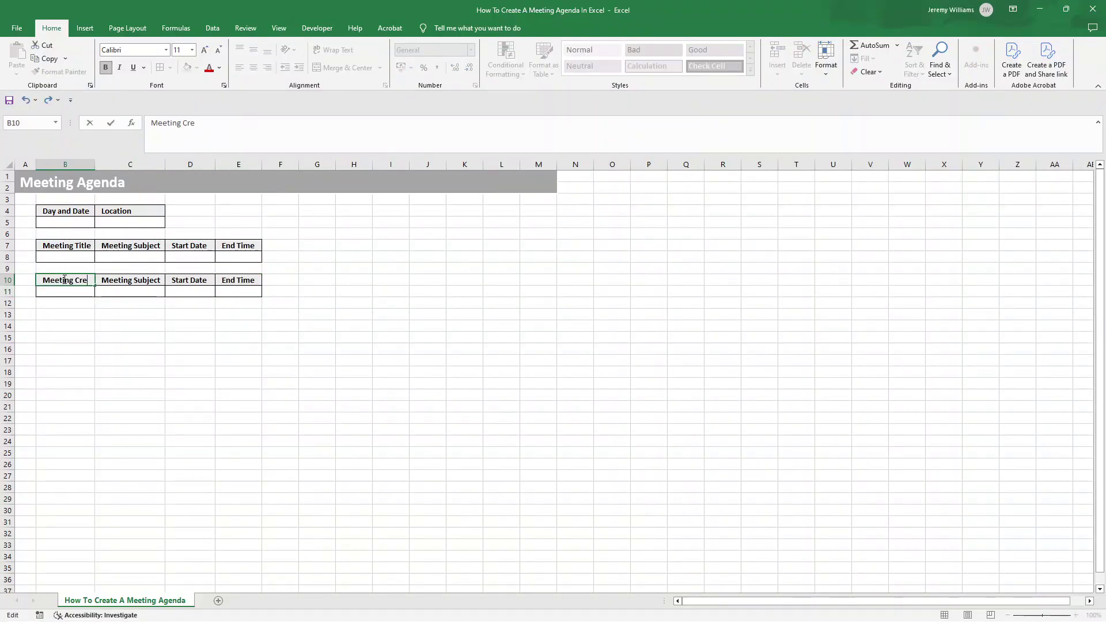
{"action": "type", "text": "ated By"}
{"action": "key", "text": "ctrl+Return"}
{"action": "key", "text": "Tab"}
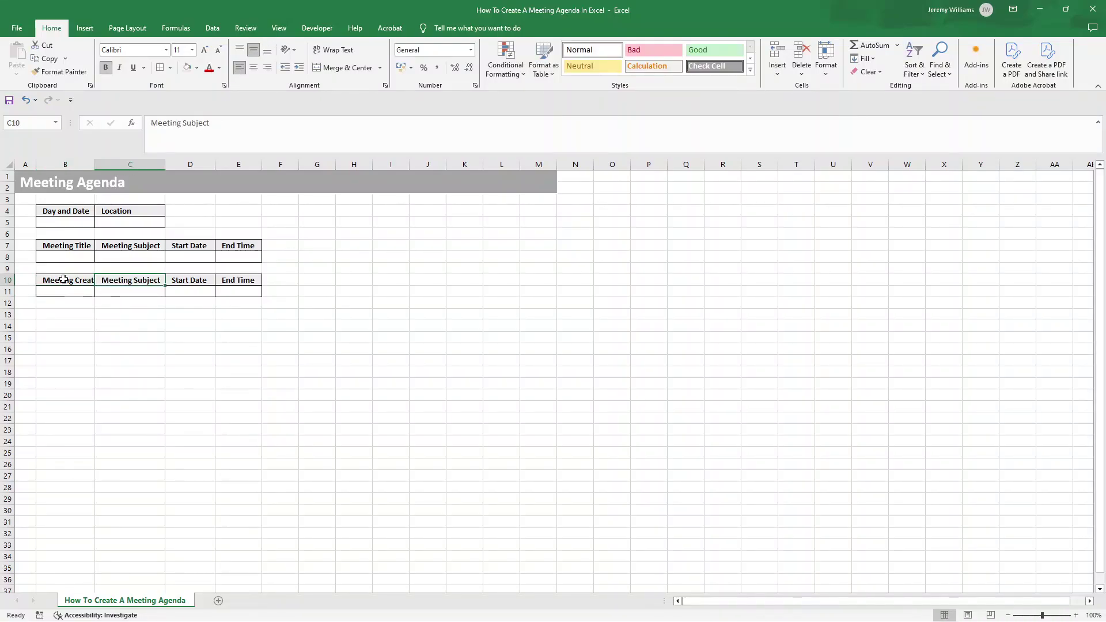
Step: Replace the heading in C10 with "Facilitator"
{"action": "type", "text": "Facil"}
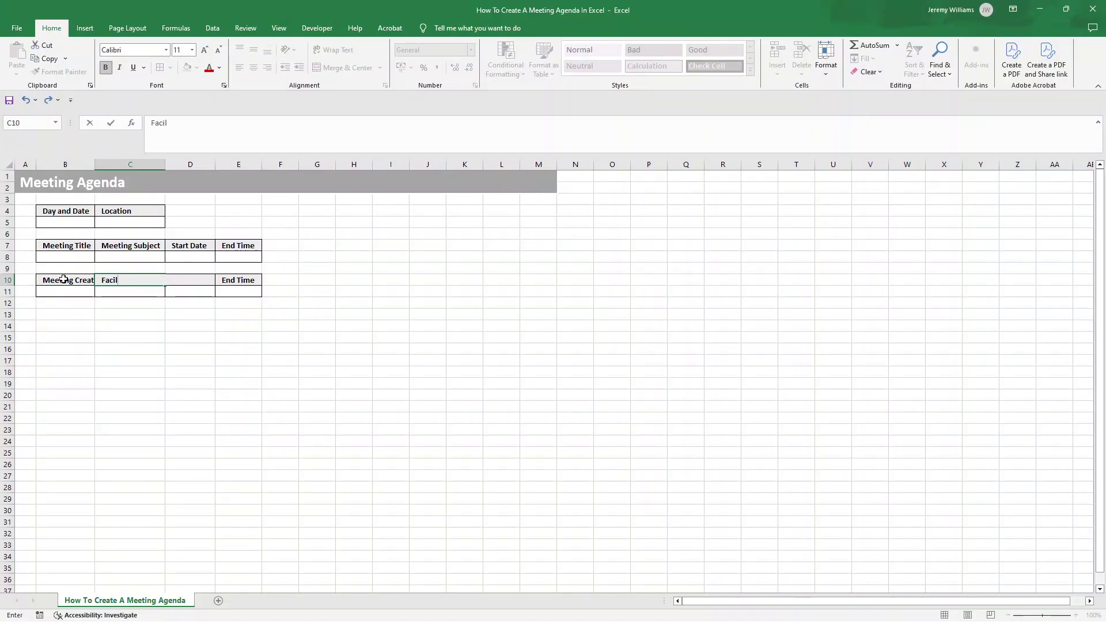
{"action": "type", "text": "itaor"}
{"action": "key", "text": "Return"}
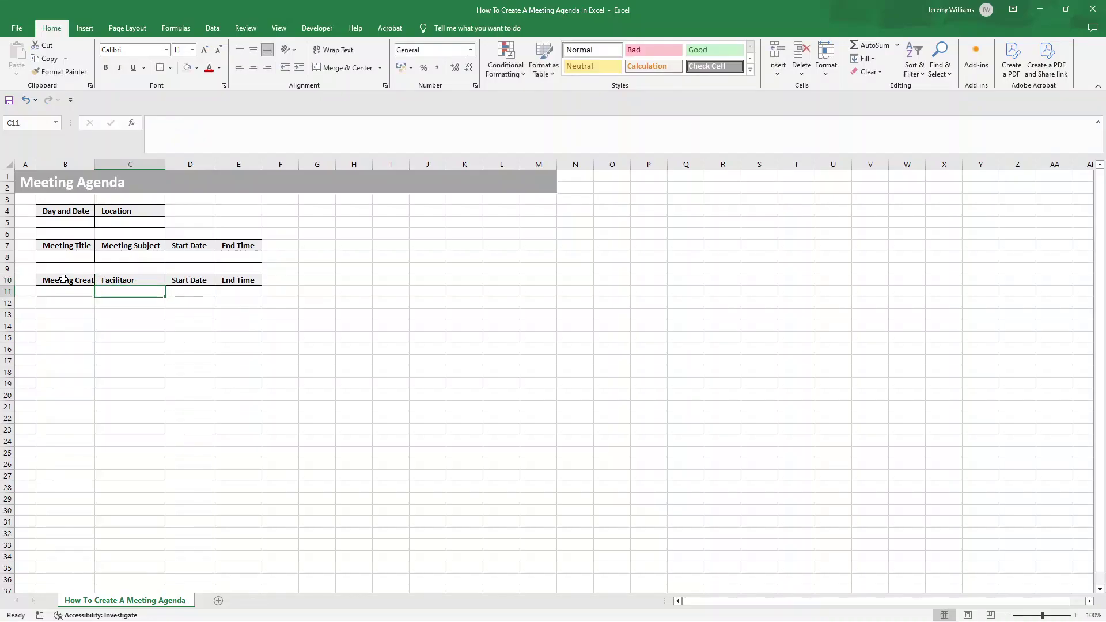
{"action": "key", "text": "Up"}
{"action": "double_click", "coordinate": [168, 122]}
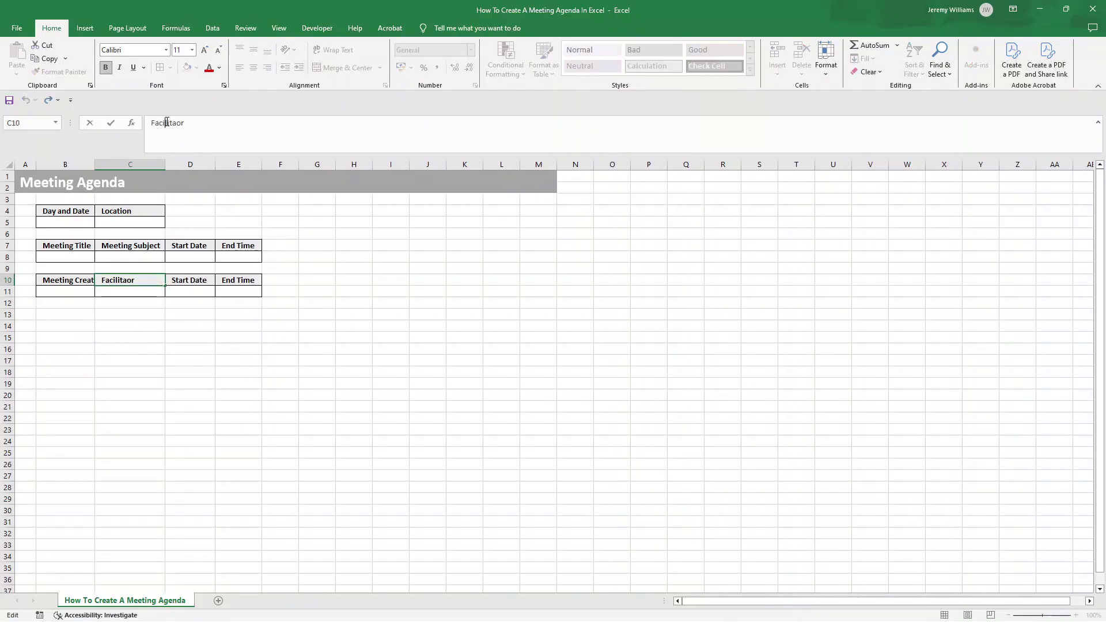
{"action": "type", "text": "Facilitator"}
{"action": "key", "text": "Tab"}
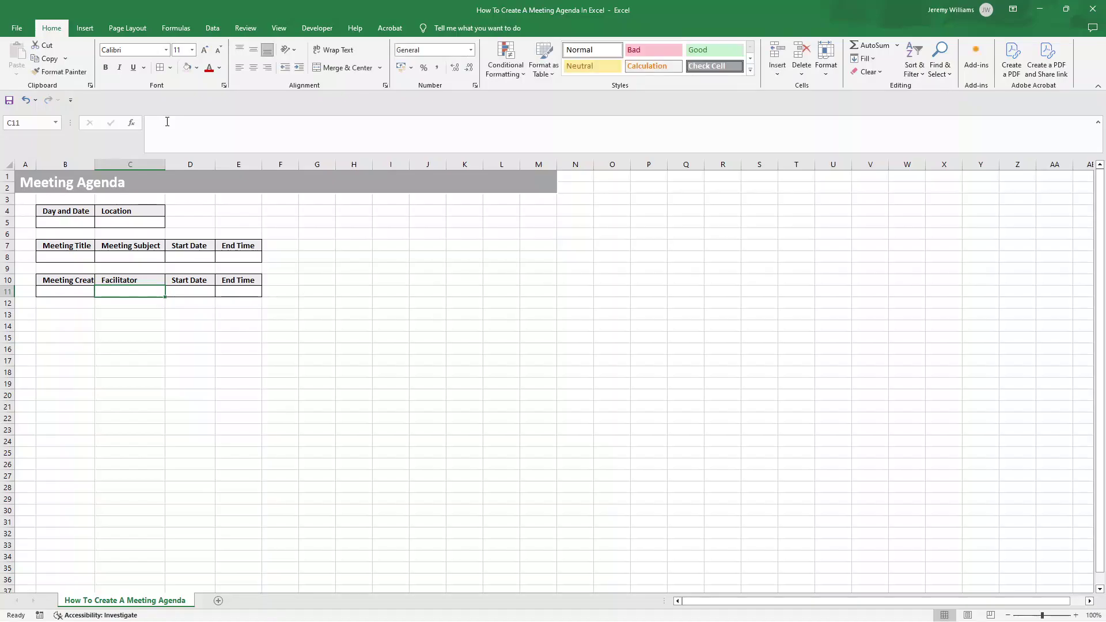
Step: Replace the headings in D10 and E10 with "Minute Taker" and "Time Keeper"
{"action": "type", "text": "Minute Taker"}
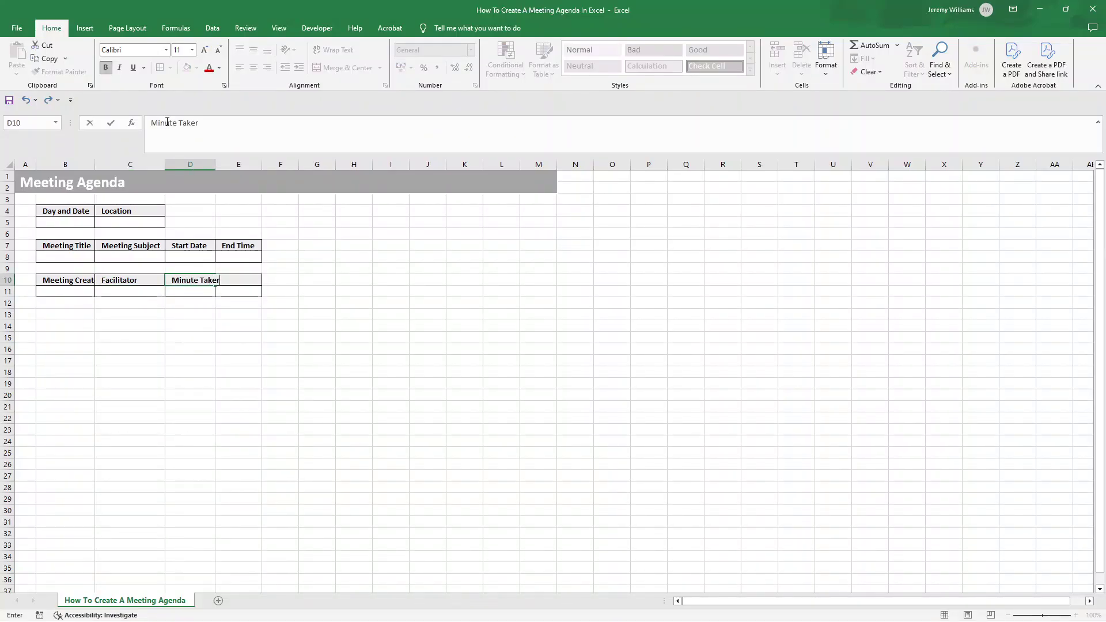
{"action": "key", "text": "Return"}
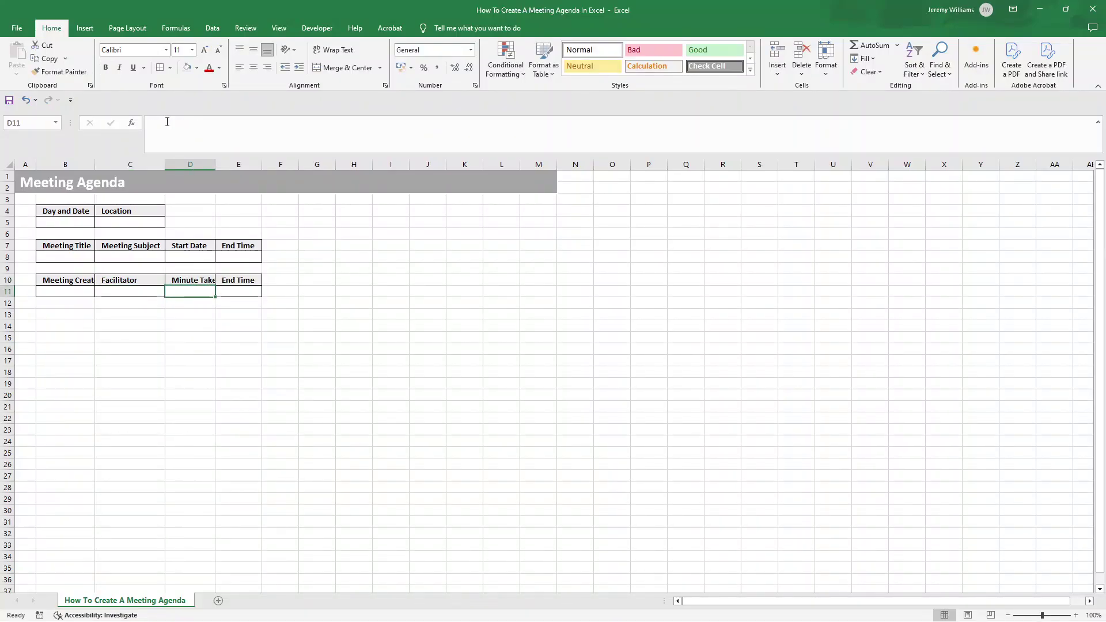
{"action": "key", "text": "Up"}
{"action": "key", "text": "Right"}
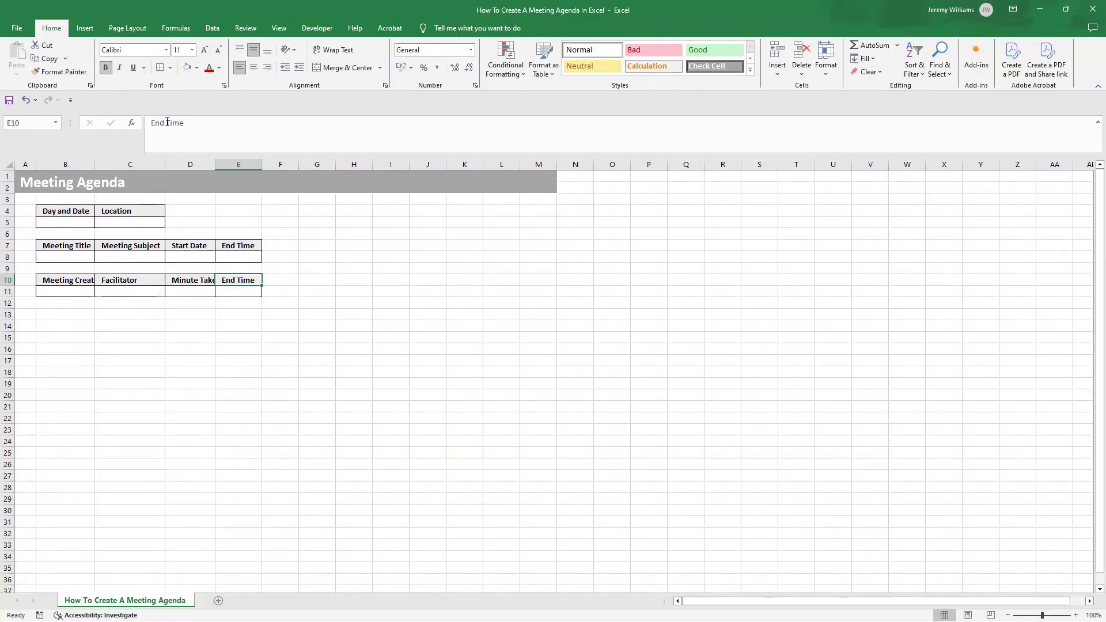
{"action": "type", "text": "Time K"}
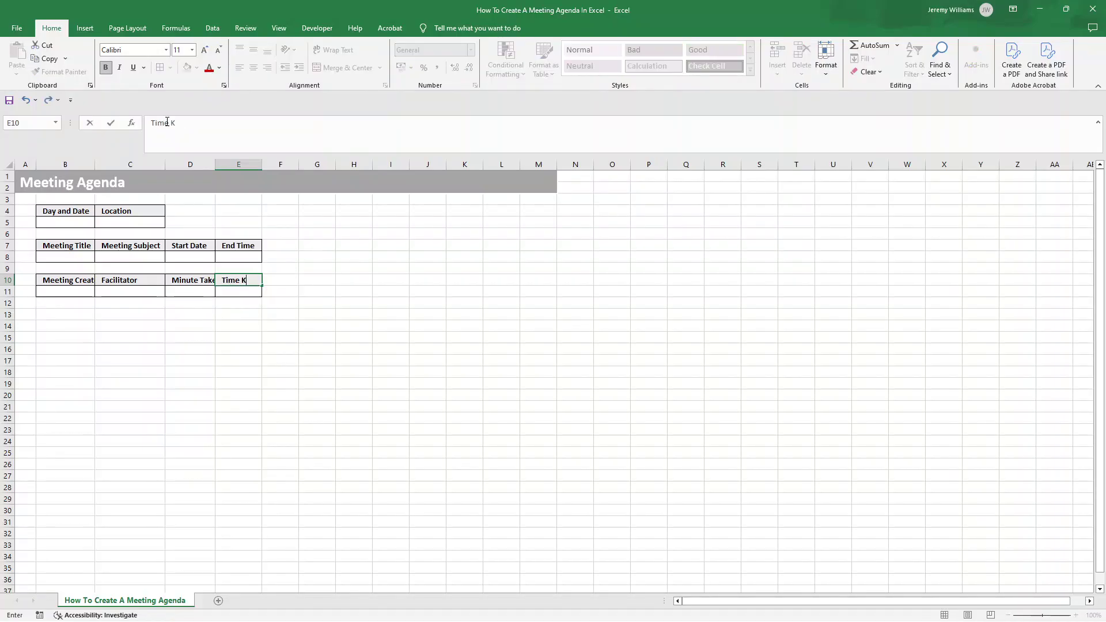
{"action": "type", "text": "eeper"}
{"action": "key", "text": "Return"}
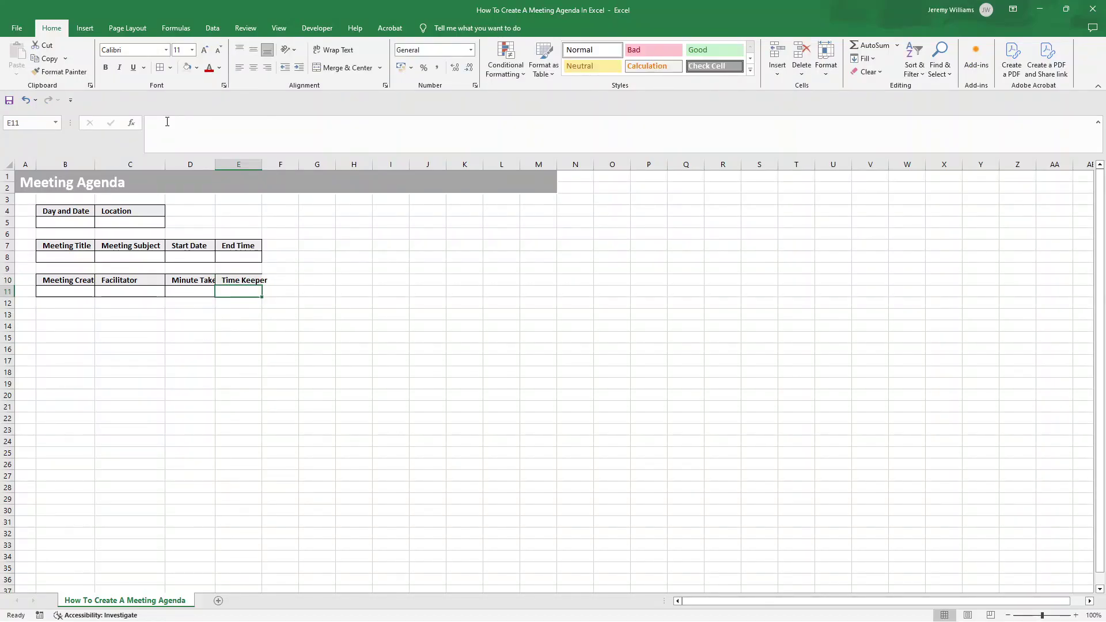
{"action": "left_click", "coordinate": [228, 306]}
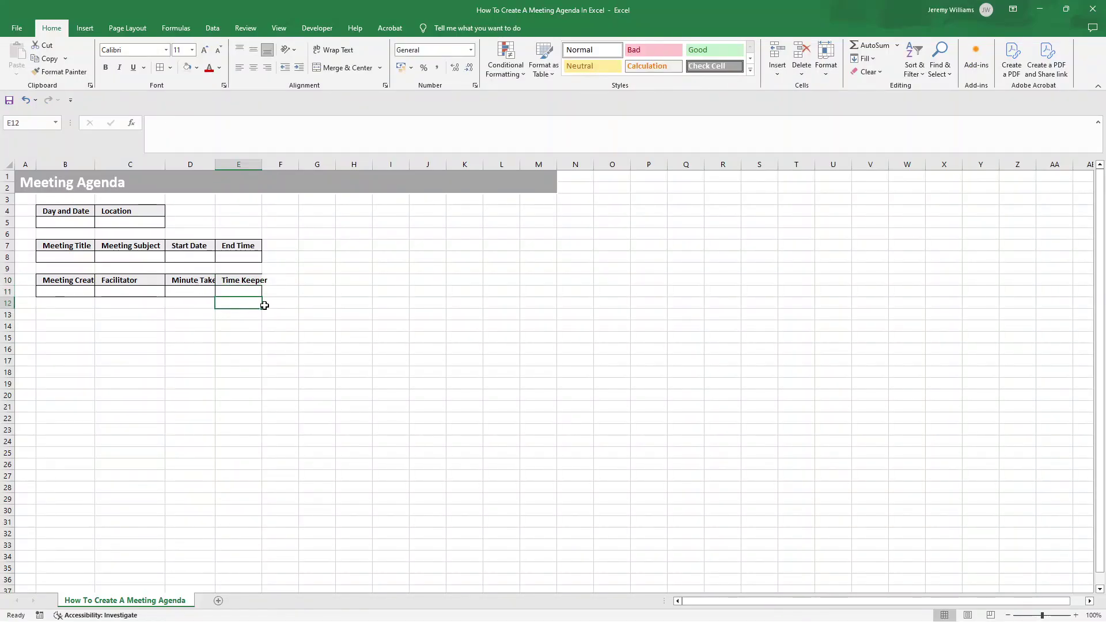
{"action": "left_click_drag", "start_coordinate": [263, 309], "coordinate": [263, 276]}
{"action": "left_click", "coordinate": [378, 325]}
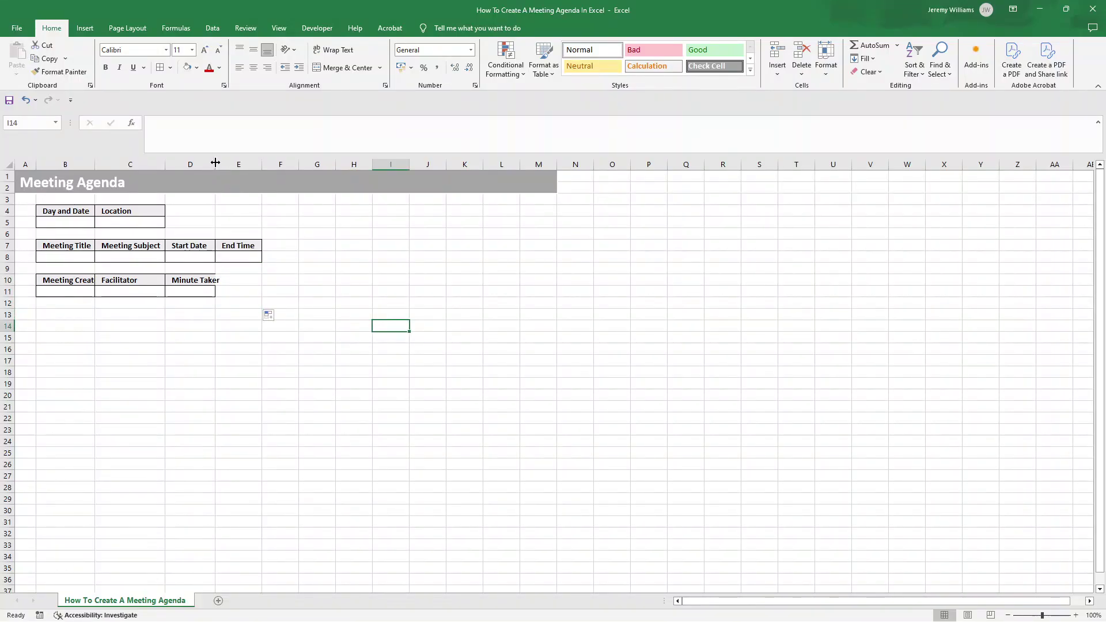
{"action": "left_click_drag", "start_coordinate": [215, 165], "coordinate": [223, 165]}
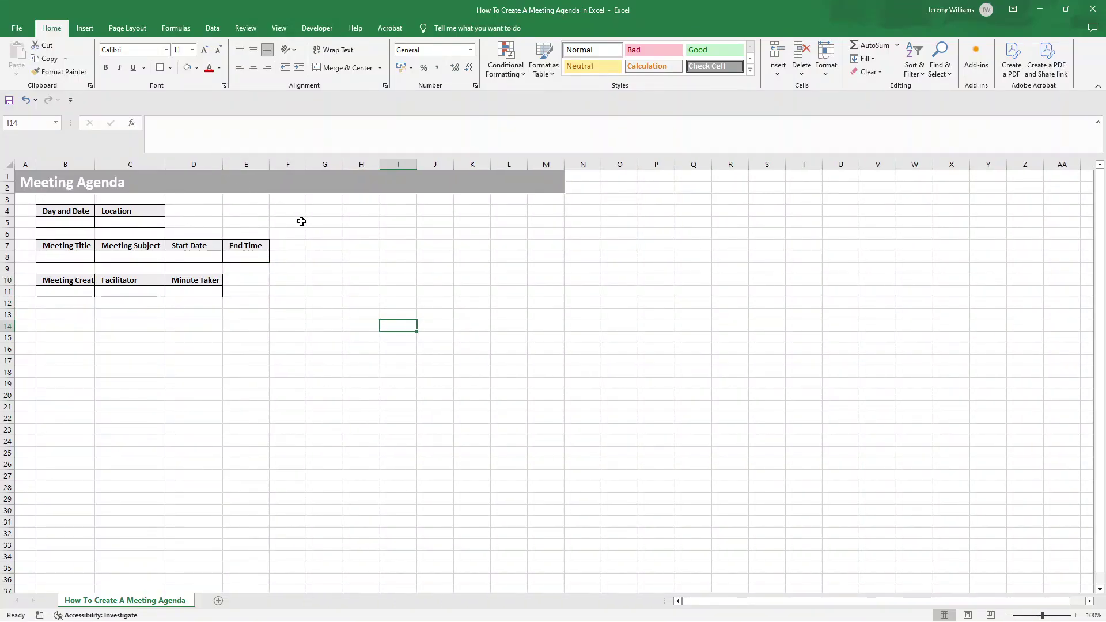
{"action": "key", "text": "ctrl+z"}
{"action": "key", "text": "ctrl+z"}
Step: Widen columns D and E to fit the Minute Taker and Time Keeper headings
{"action": "left_click", "coordinate": [322, 280]}
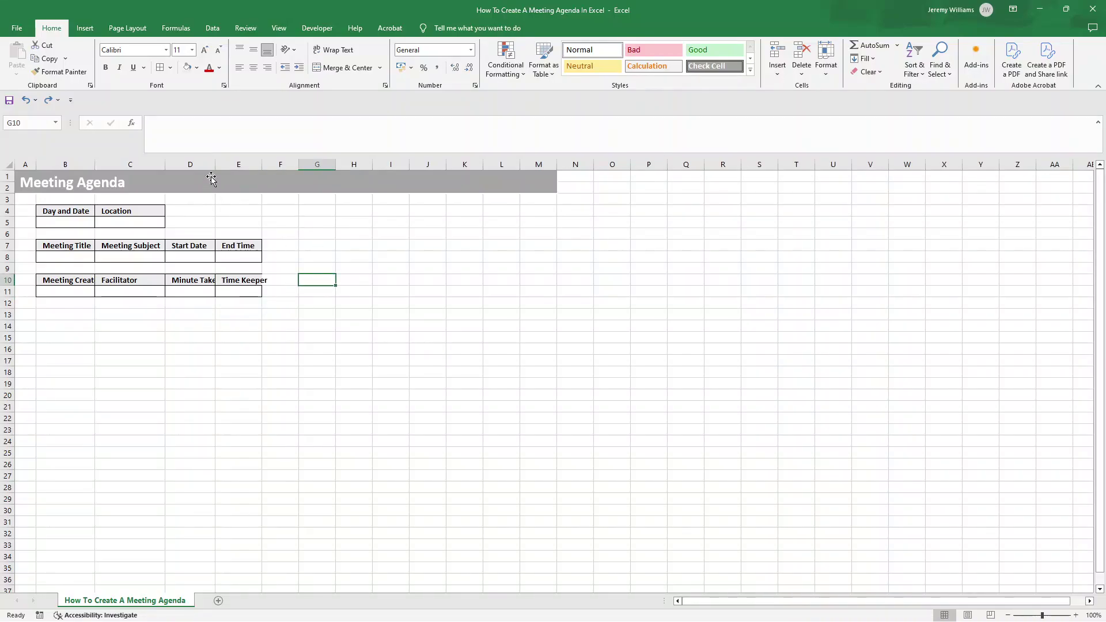
{"action": "left_click_drag", "start_coordinate": [215, 165], "coordinate": [279, 164]}
Step: Enter the heading "Team Members Requested To Attend" in B13
{"action": "left_click", "coordinate": [90, 317]}
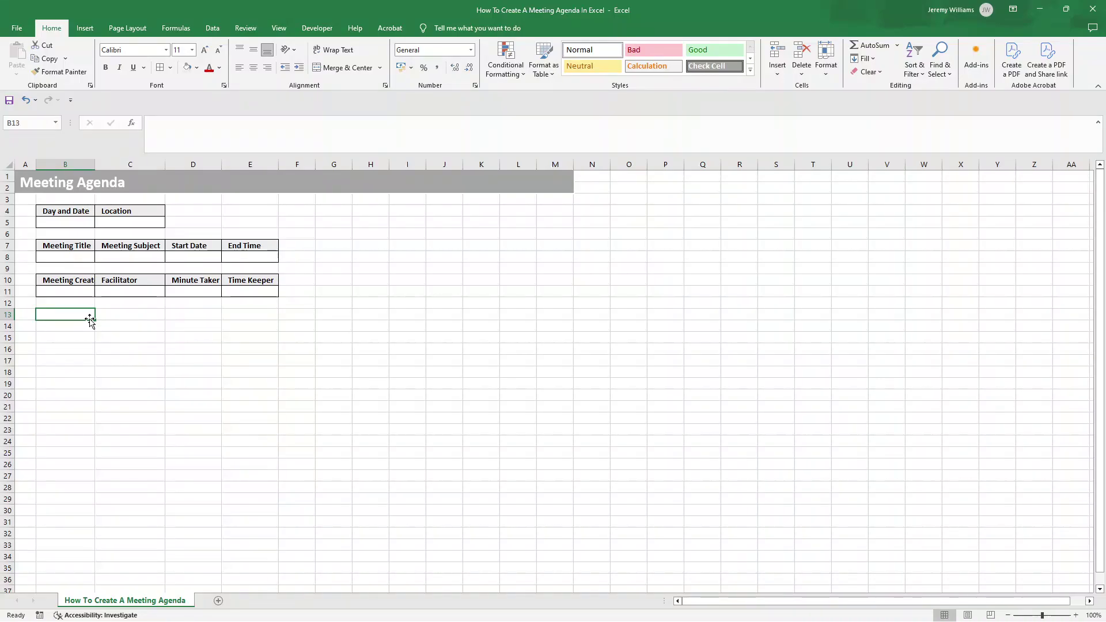
{"action": "type", "text": "Team"}
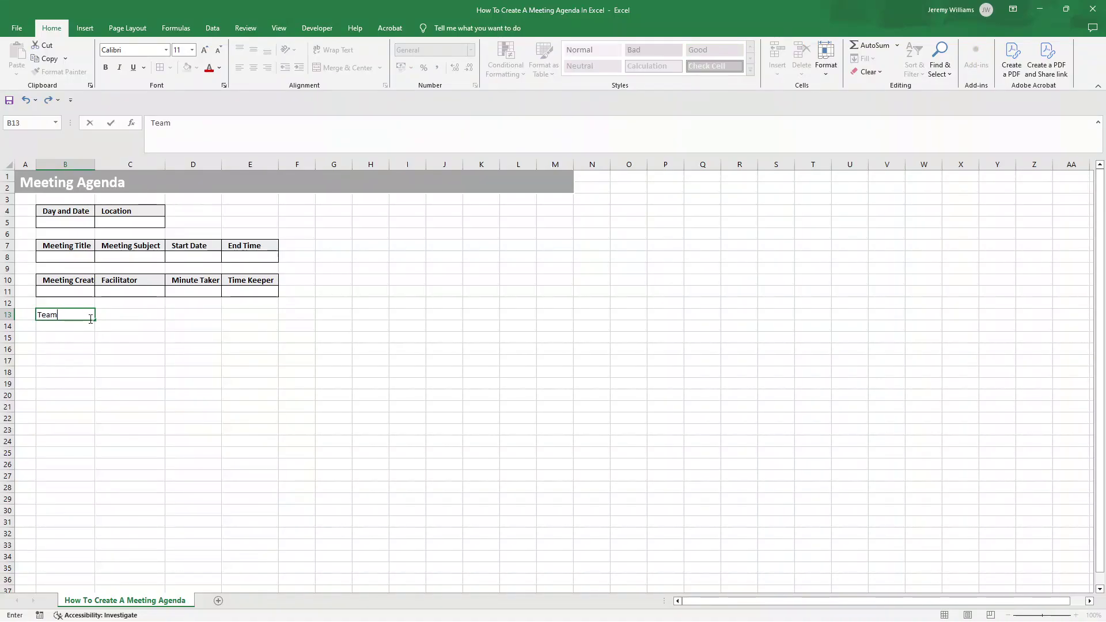
{"action": "type", "text": " Members Requested "}
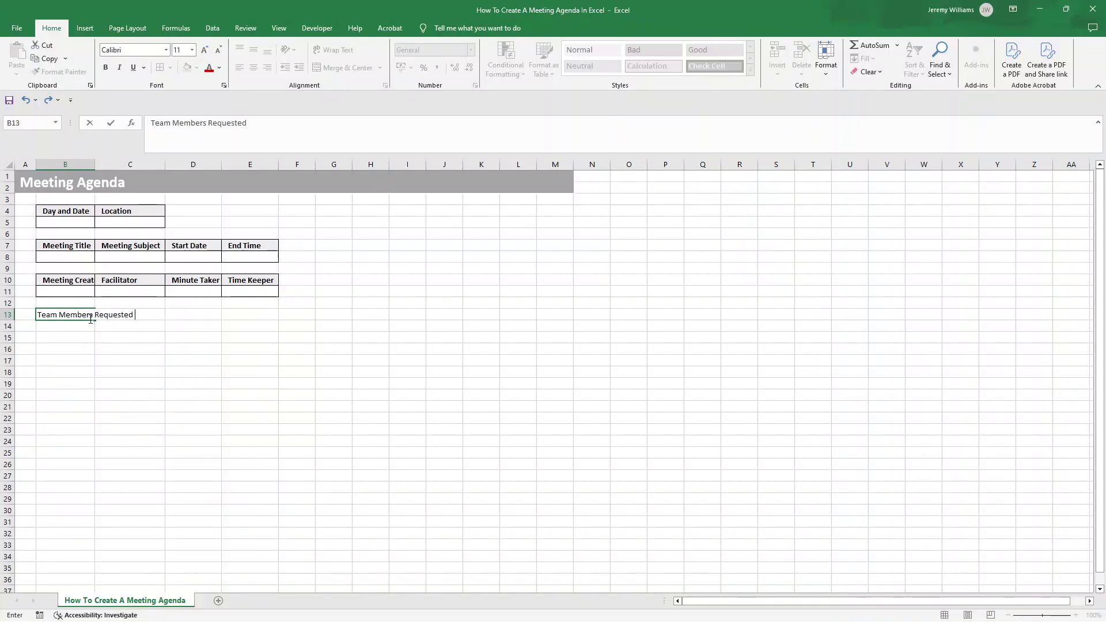
{"action": "type", "text": "To "}
{"action": "type", "text": "Attend"}
{"action": "key", "text": "Return"}
Step: Merge B13:E13 and format the heading as left-aligned, indented one level and bold with the light grey fill
{"action": "left_click", "coordinate": [89, 317]}
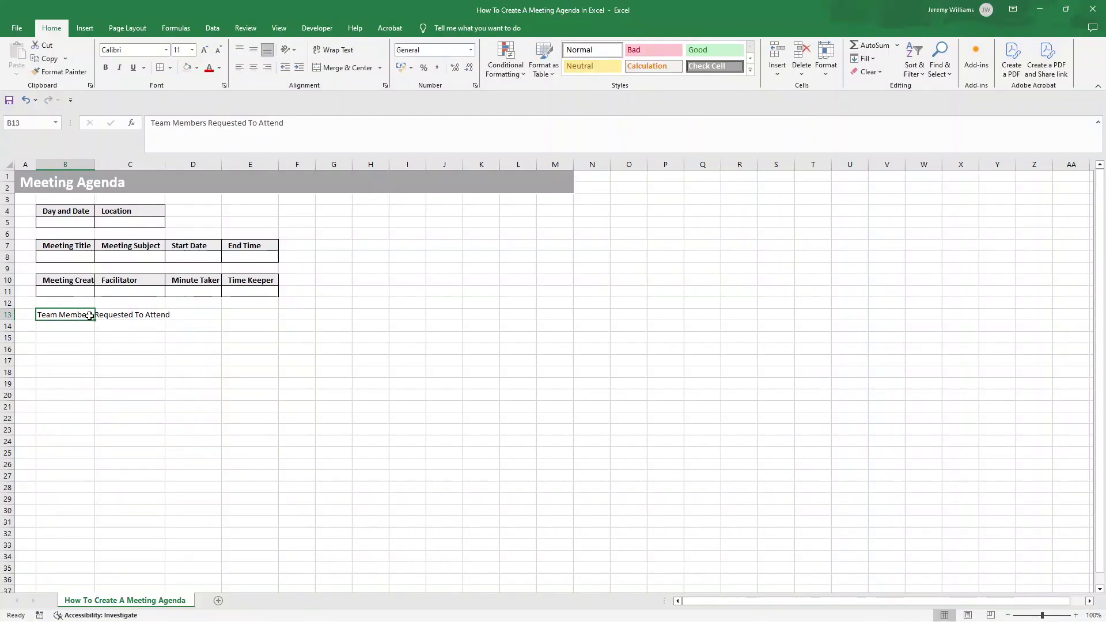
{"action": "left_click_drag", "start_coordinate": [90, 316], "coordinate": [237, 318]}
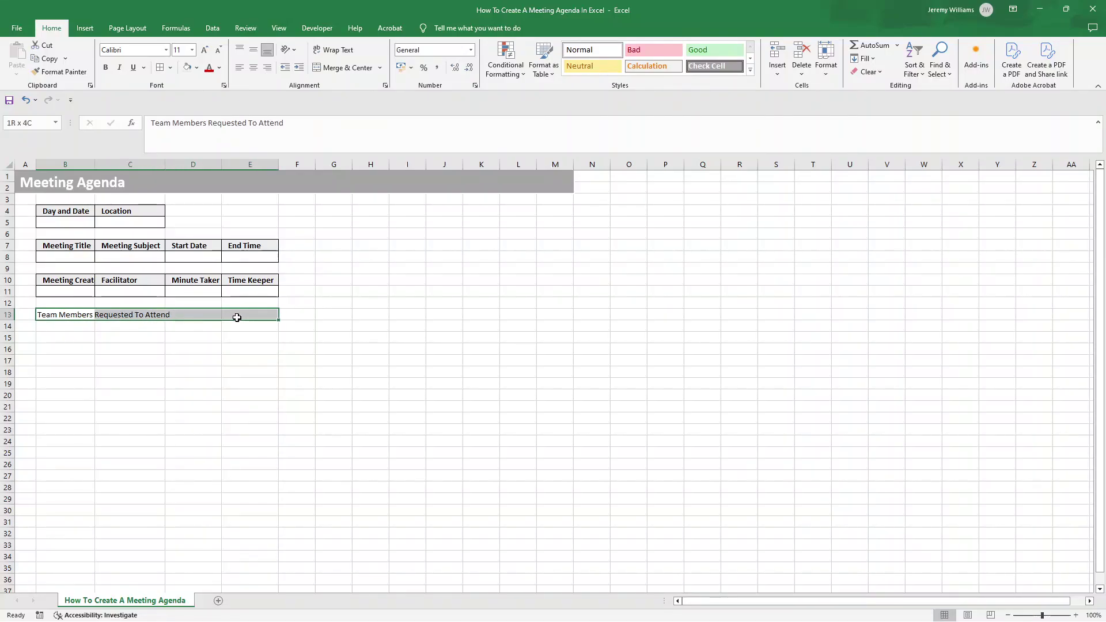
{"action": "left_click", "coordinate": [335, 69]}
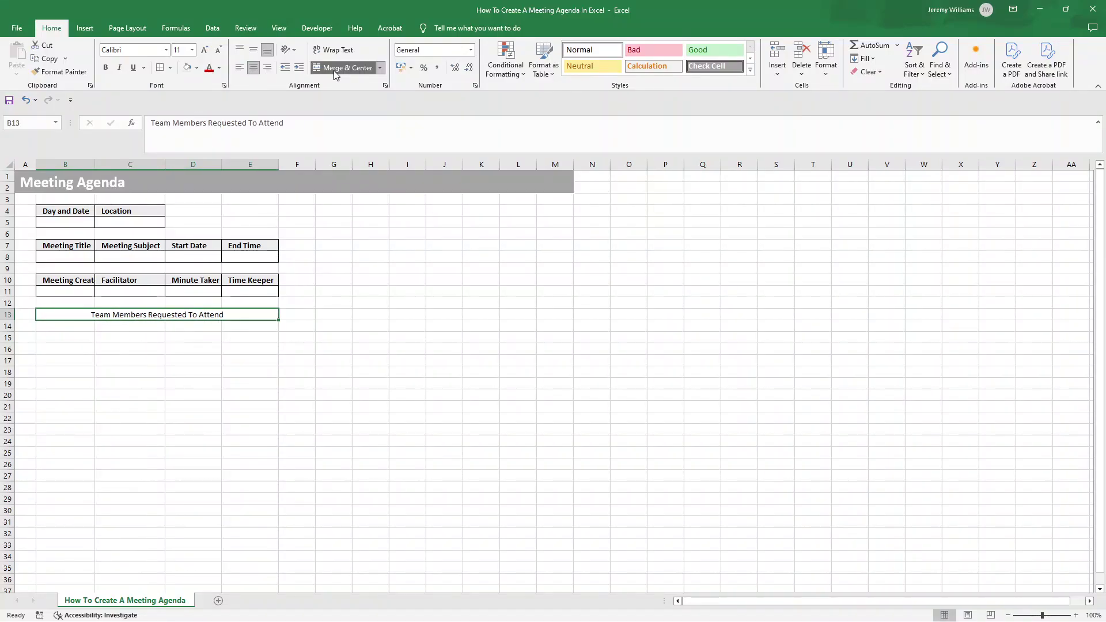
{"action": "left_click", "coordinate": [240, 72]}
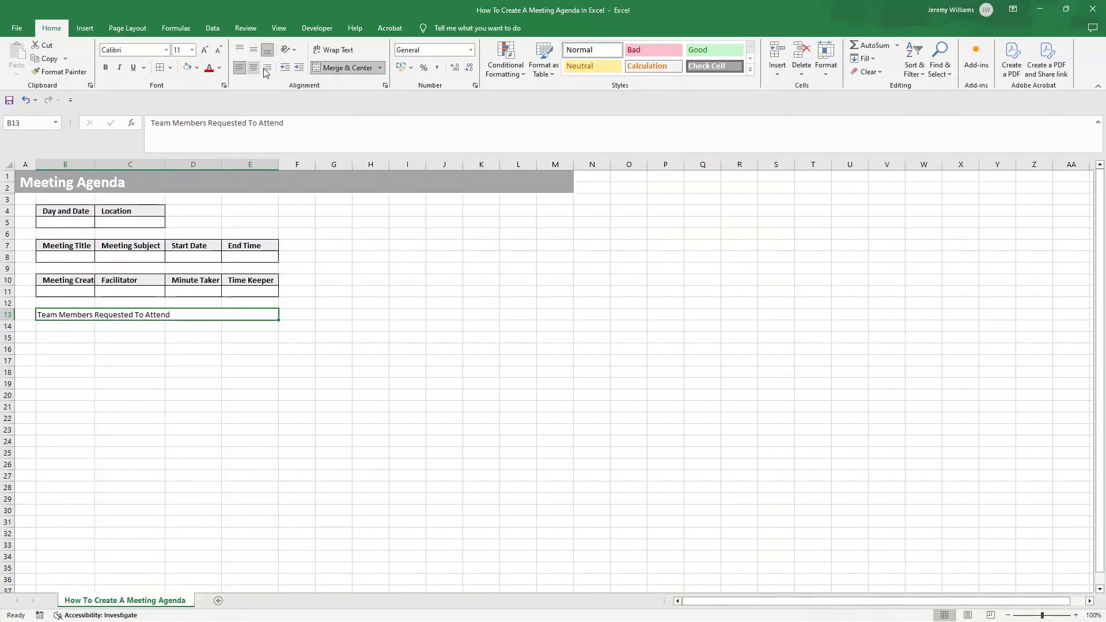
{"action": "left_click", "coordinate": [299, 72]}
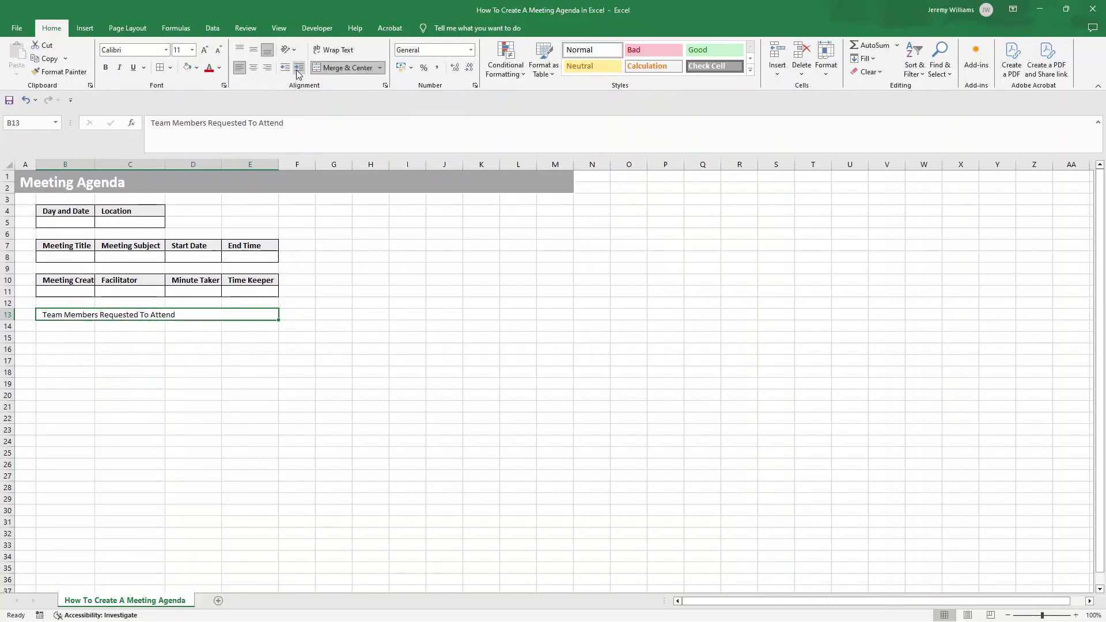
{"action": "left_click", "coordinate": [105, 67]}
{"action": "left_click", "coordinate": [187, 68]}
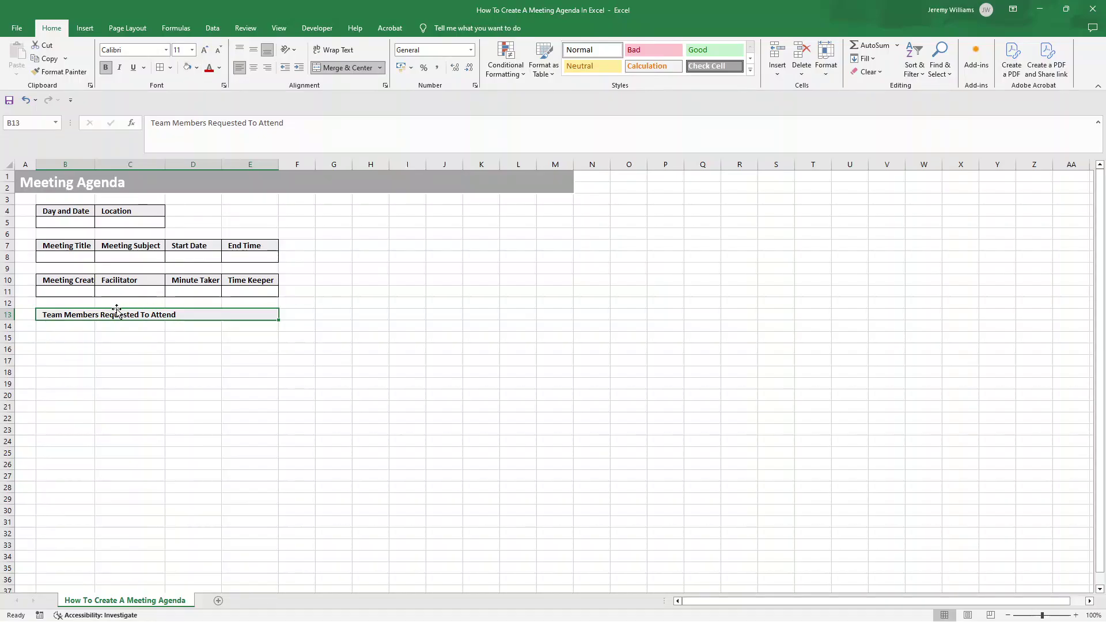
Step: Apply all borders to the team members block B13:E20
{"action": "left_click_drag", "start_coordinate": [76, 314], "coordinate": [84, 333]}
{"action": "left_click", "coordinate": [81, 317]}
{"action": "left_click_drag", "start_coordinate": [61, 317], "coordinate": [60, 392]}
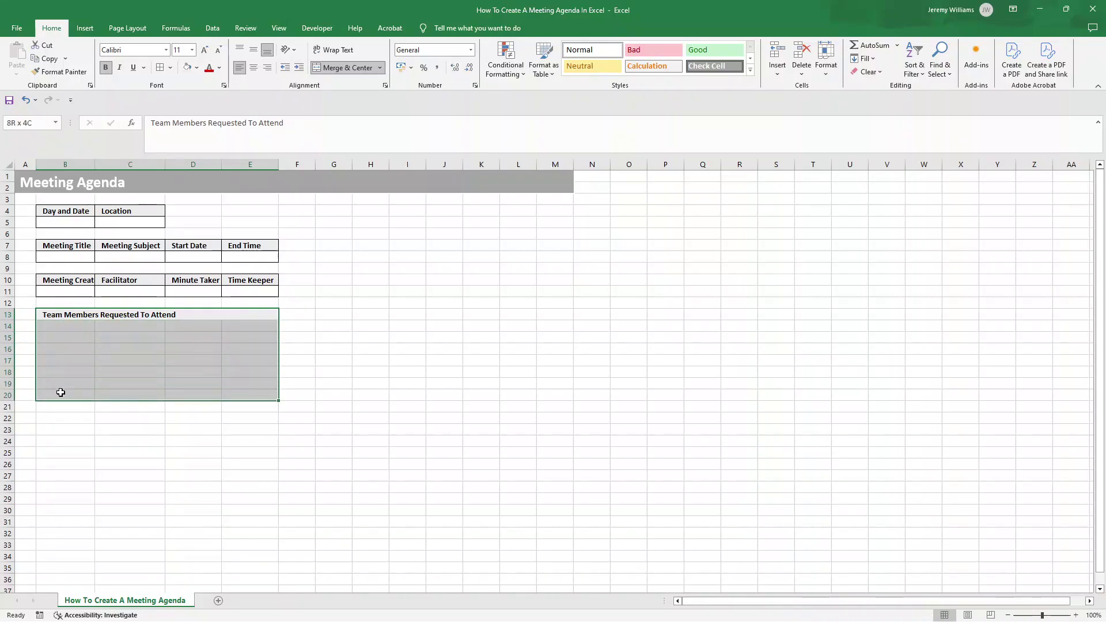
{"action": "left_click", "coordinate": [160, 67]}
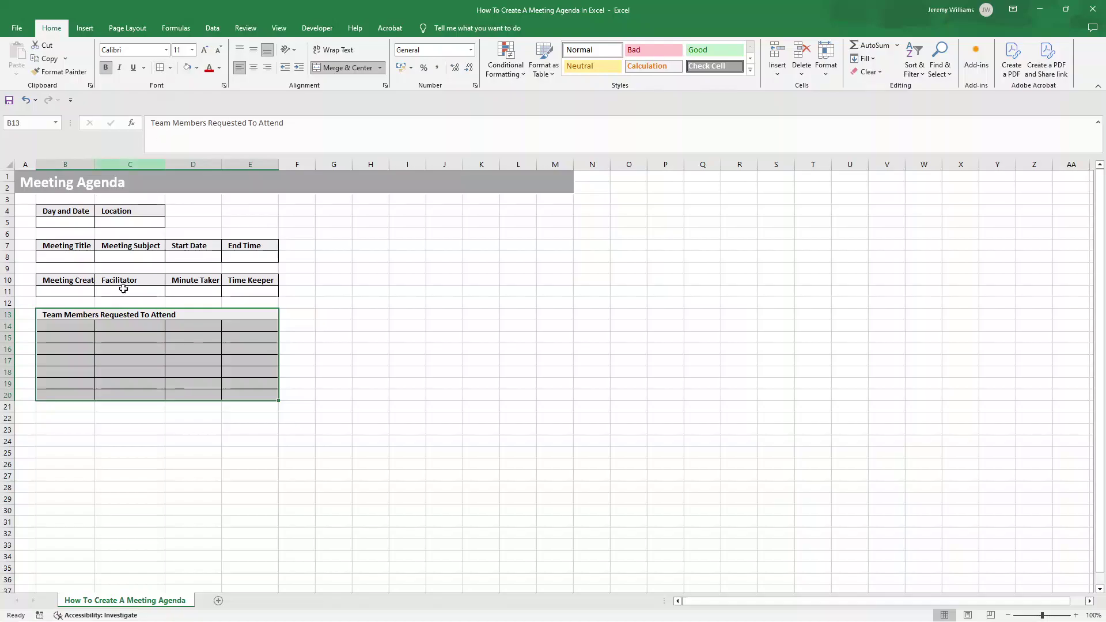
{"action": "left_click", "coordinate": [85, 337]}
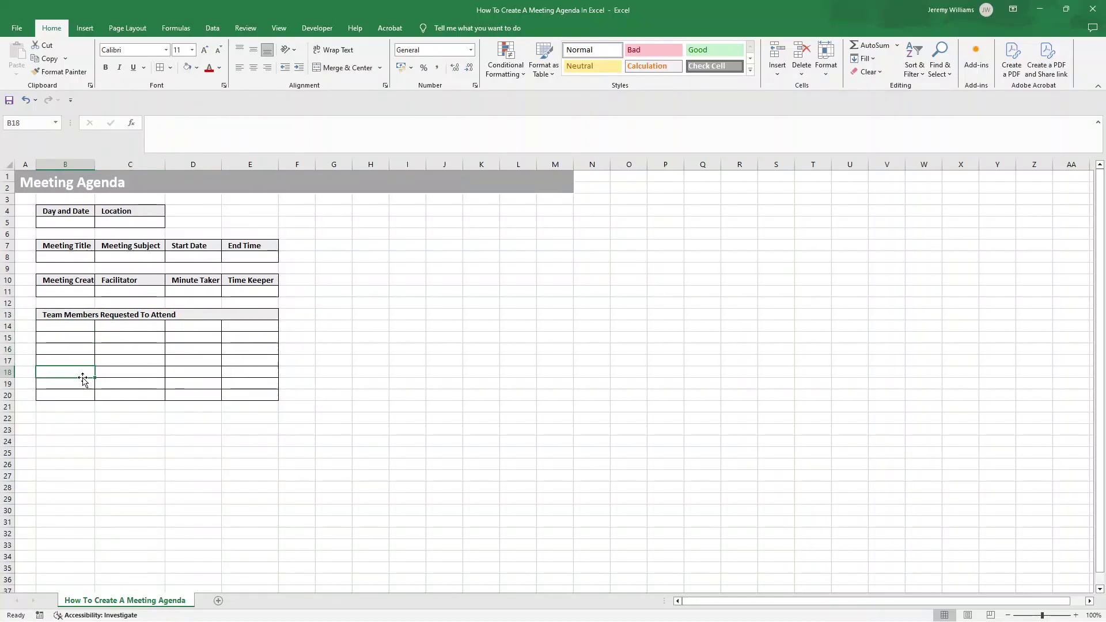
{"action": "left_click", "coordinate": [114, 327]}
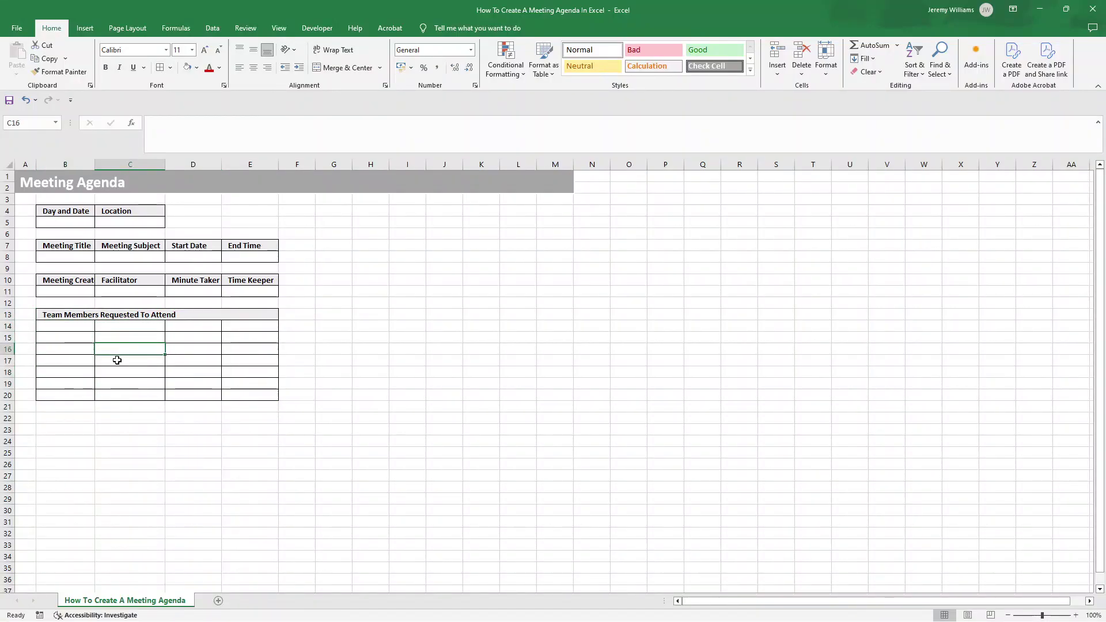
{"action": "left_click_drag", "start_coordinate": [86, 325], "coordinate": [128, 396]}
{"action": "left_click", "coordinate": [183, 350]}
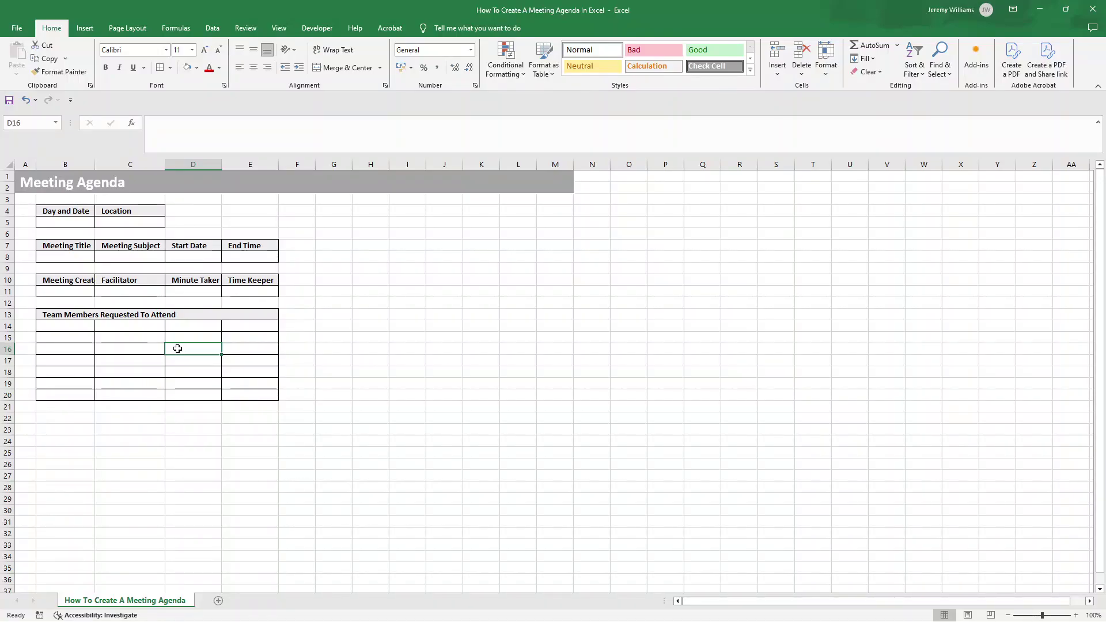
Step: Unmerge the heading in B13:E13 and clear the formatting of D13:E20 by filling blank cells over it
{"action": "left_click", "coordinate": [65, 316]}
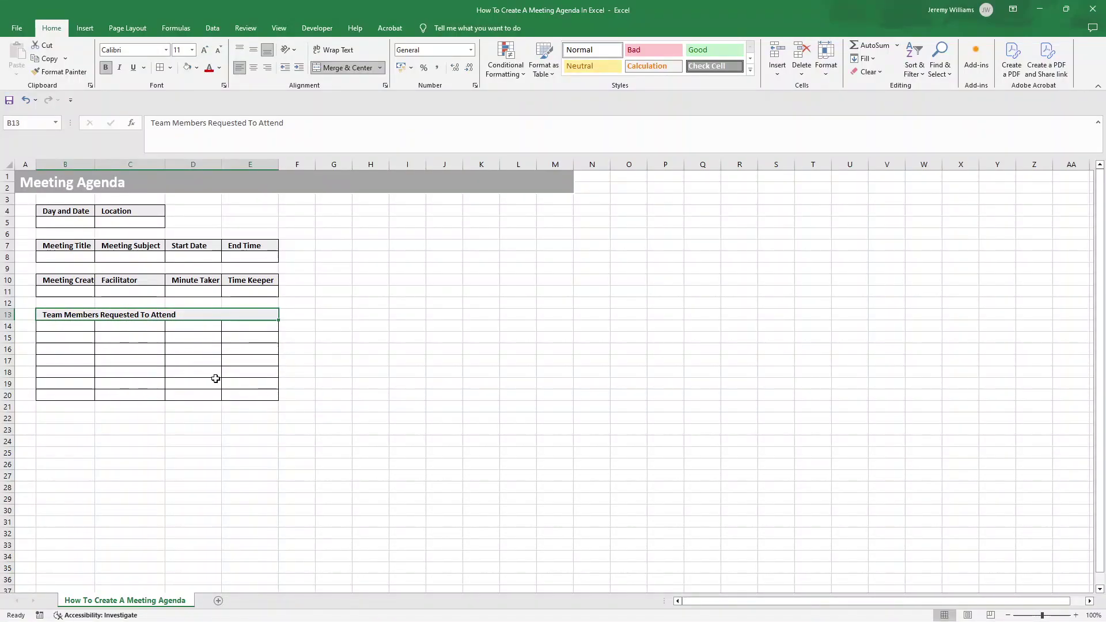
{"action": "left_click", "coordinate": [344, 67]}
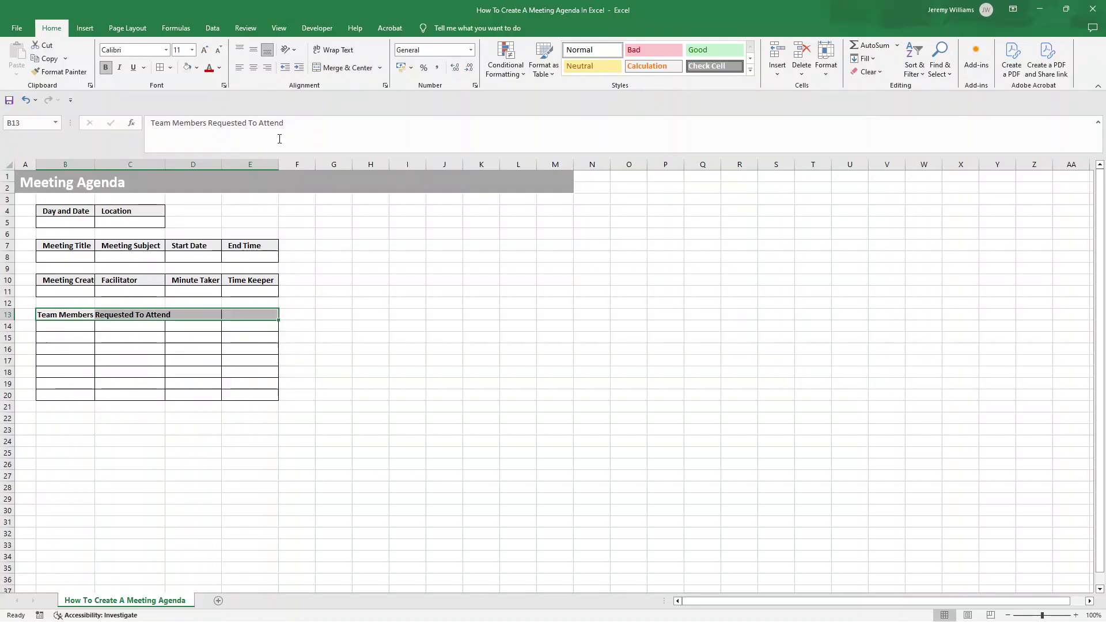
{"action": "left_click", "coordinate": [193, 360]}
{"action": "left_click", "coordinate": [217, 420]}
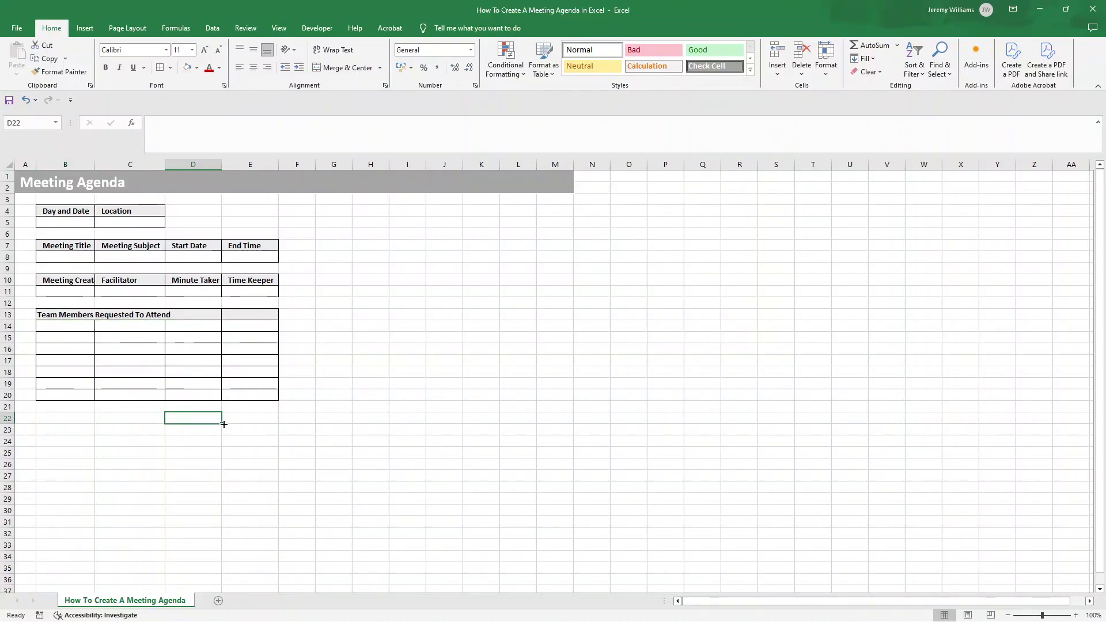
{"action": "left_click_drag", "start_coordinate": [223, 425], "coordinate": [273, 308]}
{"action": "left_click", "coordinate": [306, 386]}
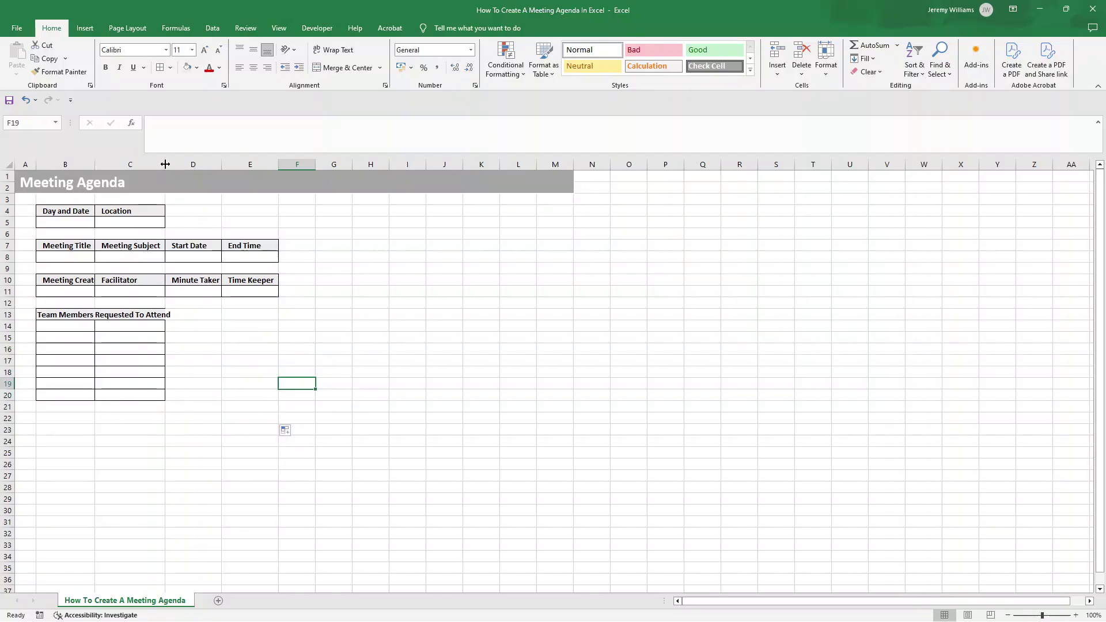
Step: Widen columns C and B to give the headings more room
{"action": "left_click_drag", "start_coordinate": [165, 164], "coordinate": [174, 164]}
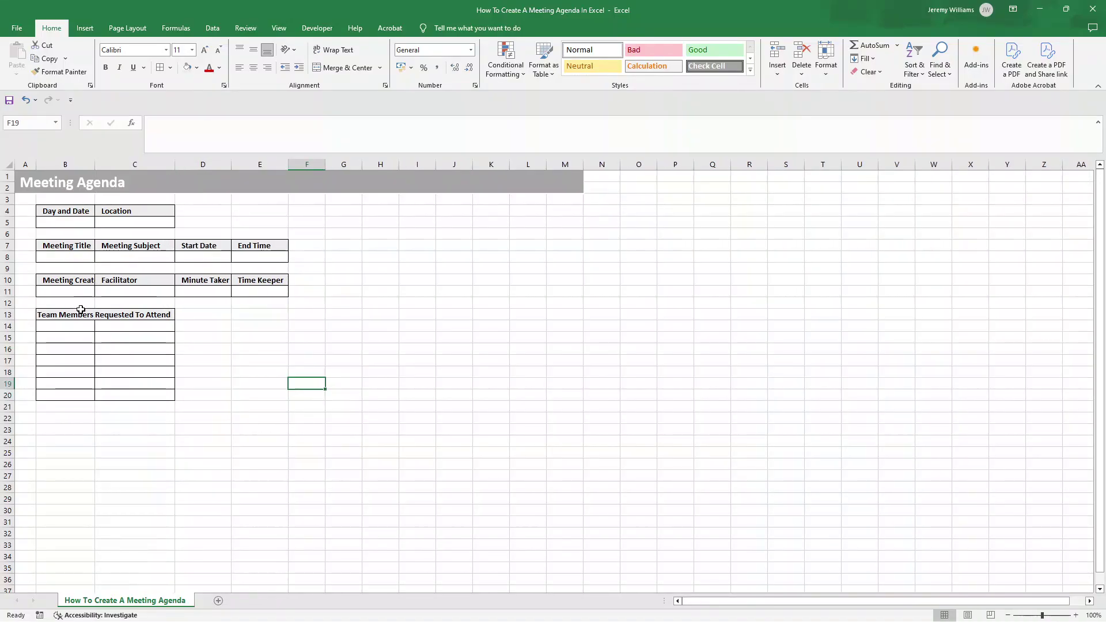
{"action": "left_click_drag", "start_coordinate": [95, 165], "coordinate": [105, 165]}
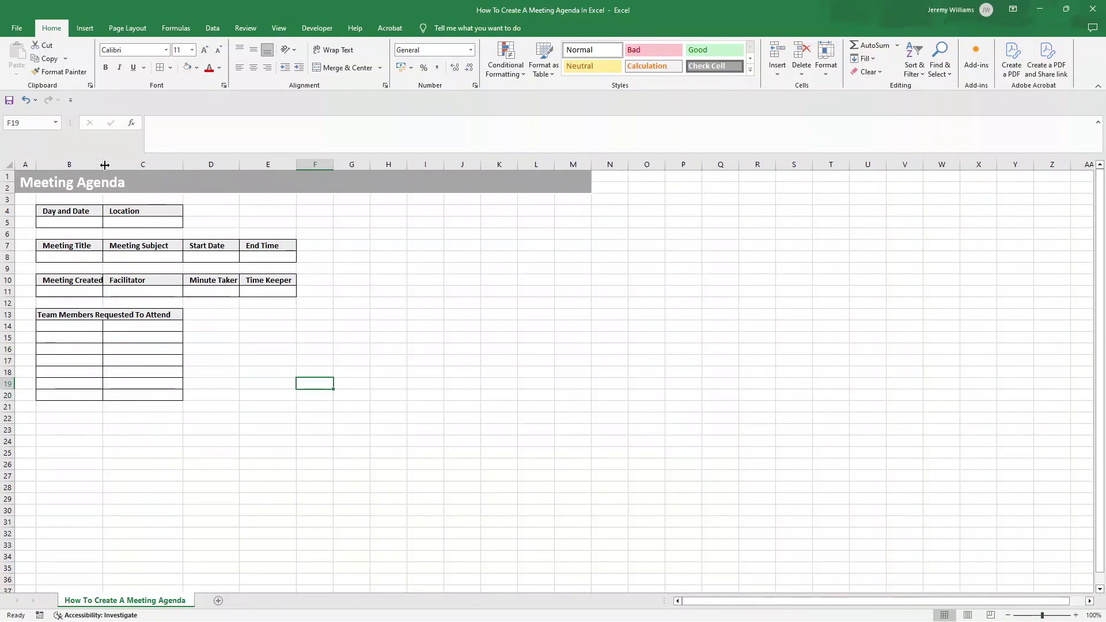
Step: Copy the requested team members block B13:C20 and paste it at E13
{"action": "left_click_drag", "start_coordinate": [55, 315], "coordinate": [139, 392]}
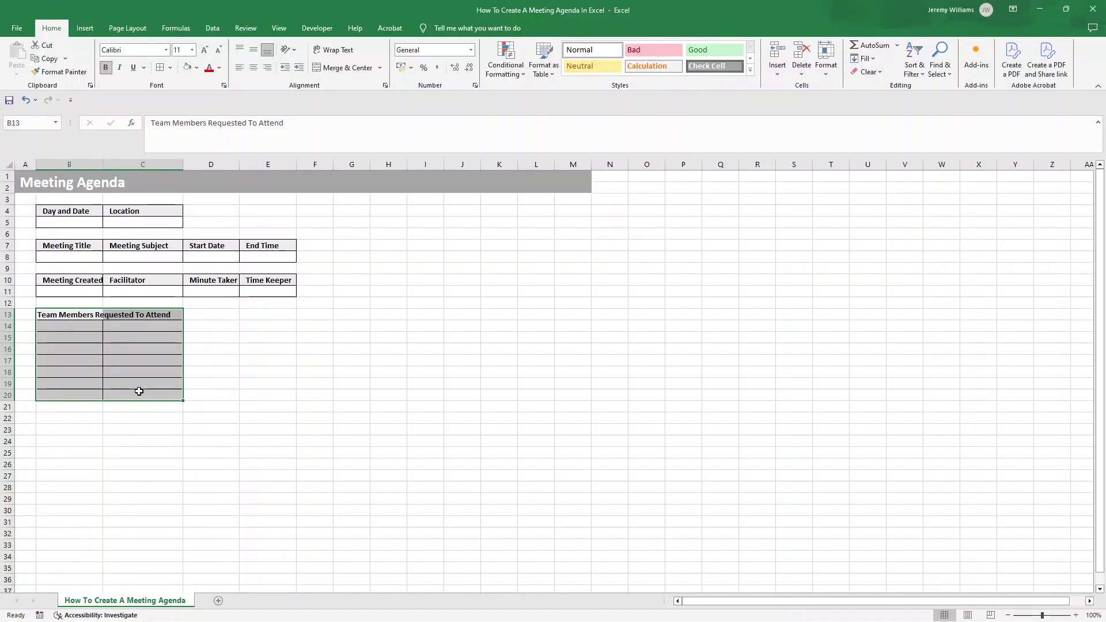
{"action": "key", "text": "ctrl+c"}
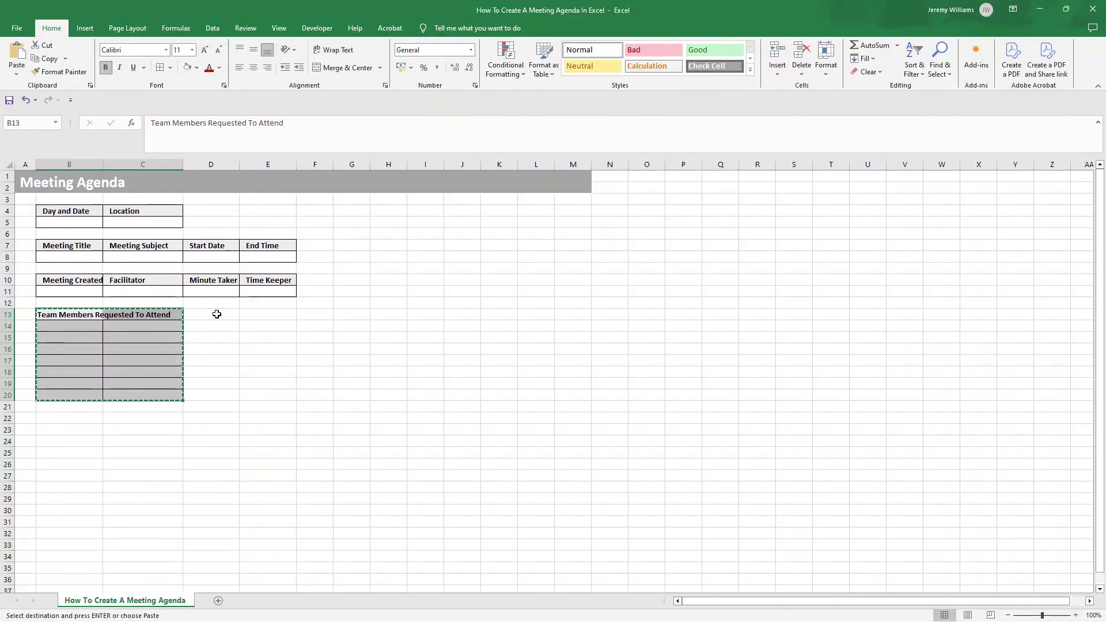
{"action": "left_click", "coordinate": [250, 315]}
{"action": "key", "text": "ctrl+v"}
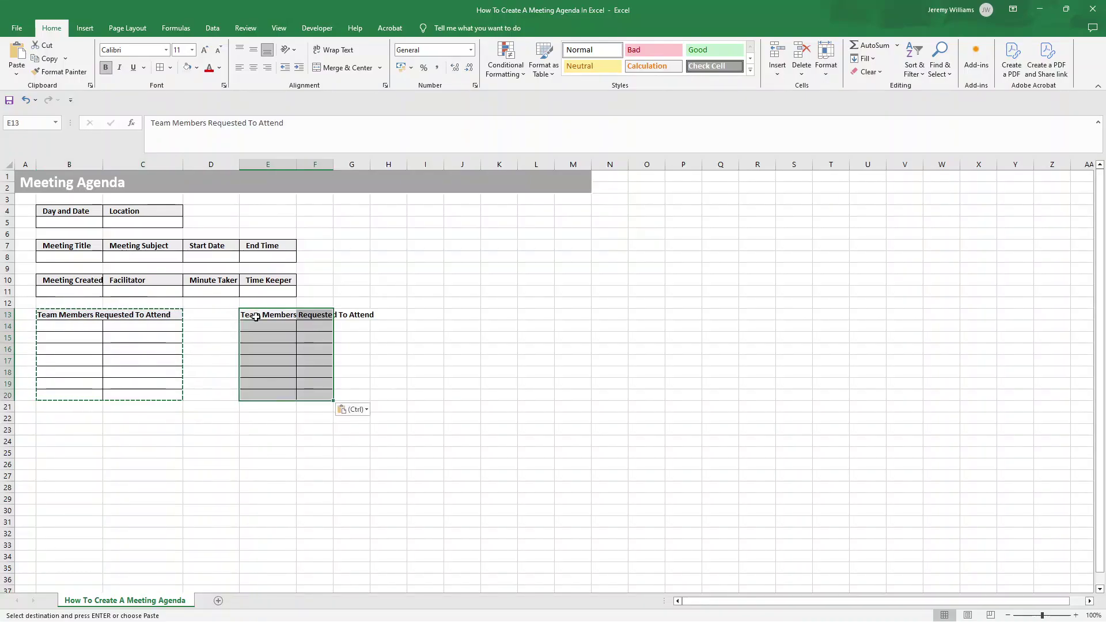
Step: Change the heading of the copied block in E13 to "Team Members Who Attended"
{"action": "double_click", "coordinate": [297, 316]}
{"action": "left_click_drag", "start_coordinate": [299, 315], "coordinate": [374, 316]}
{"action": "type", "text": "Who"}
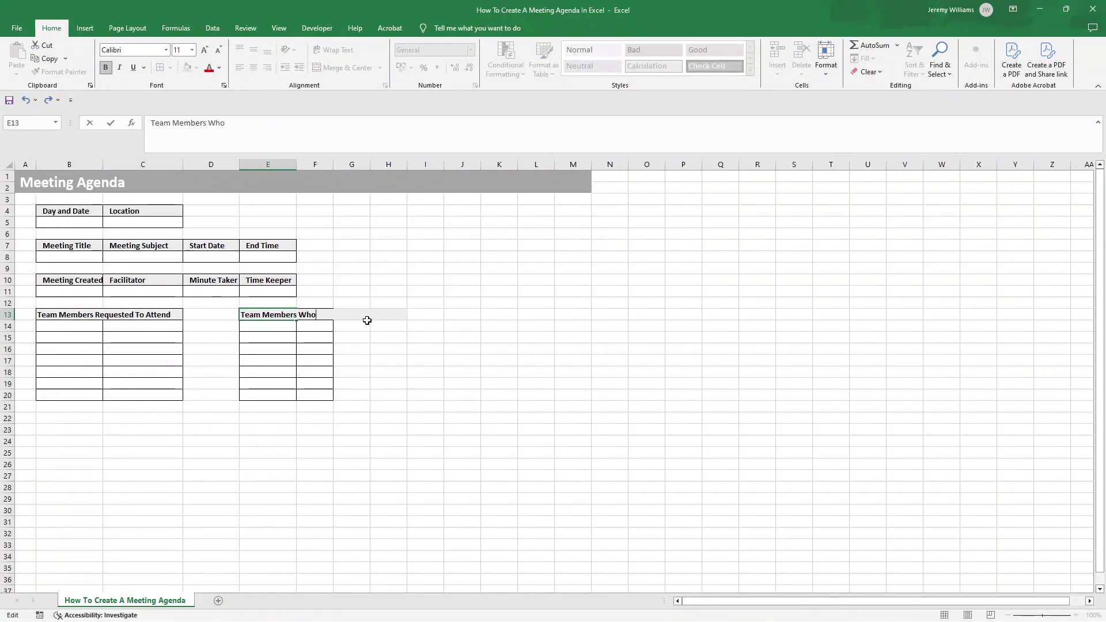
{"action": "type", "text": " Attended"}
{"action": "key", "text": "Return"}
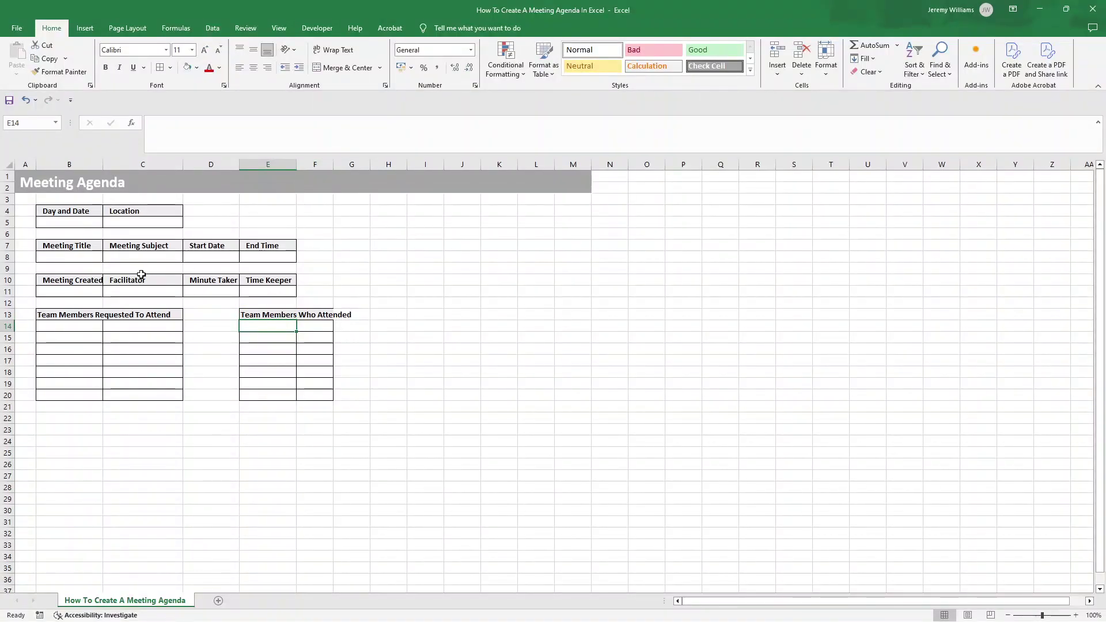
Step: Widen columns E and F so the heading of the attended team members block fits within its two columns
{"action": "left_click", "coordinate": [83, 323]}
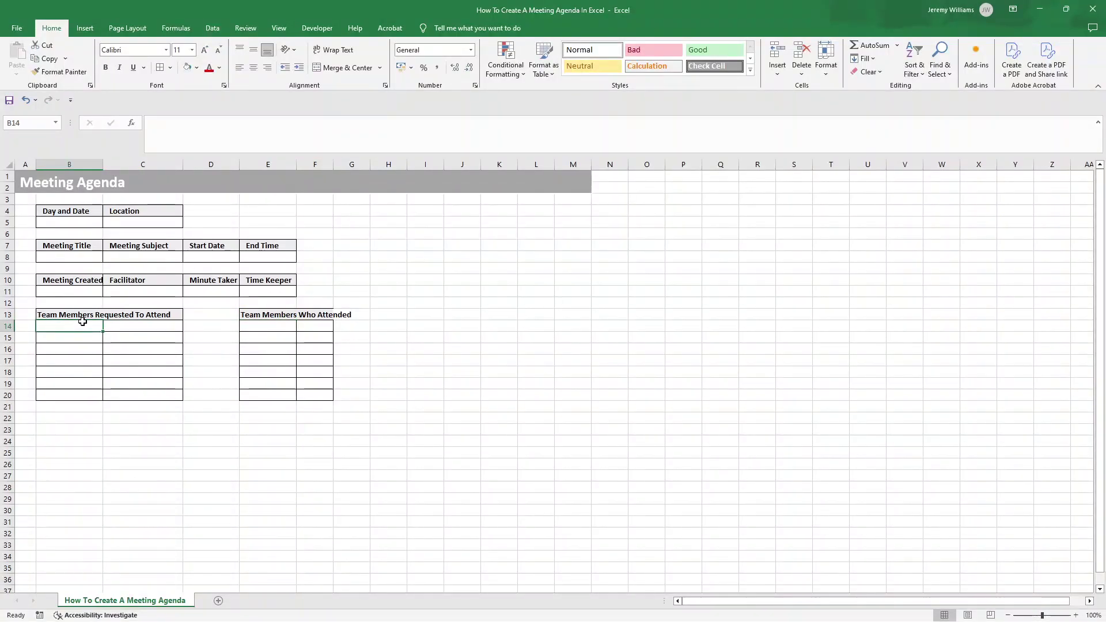
{"action": "left_click", "coordinate": [315, 326]}
{"action": "left_click_drag", "start_coordinate": [333, 164], "coordinate": [305, 164]}
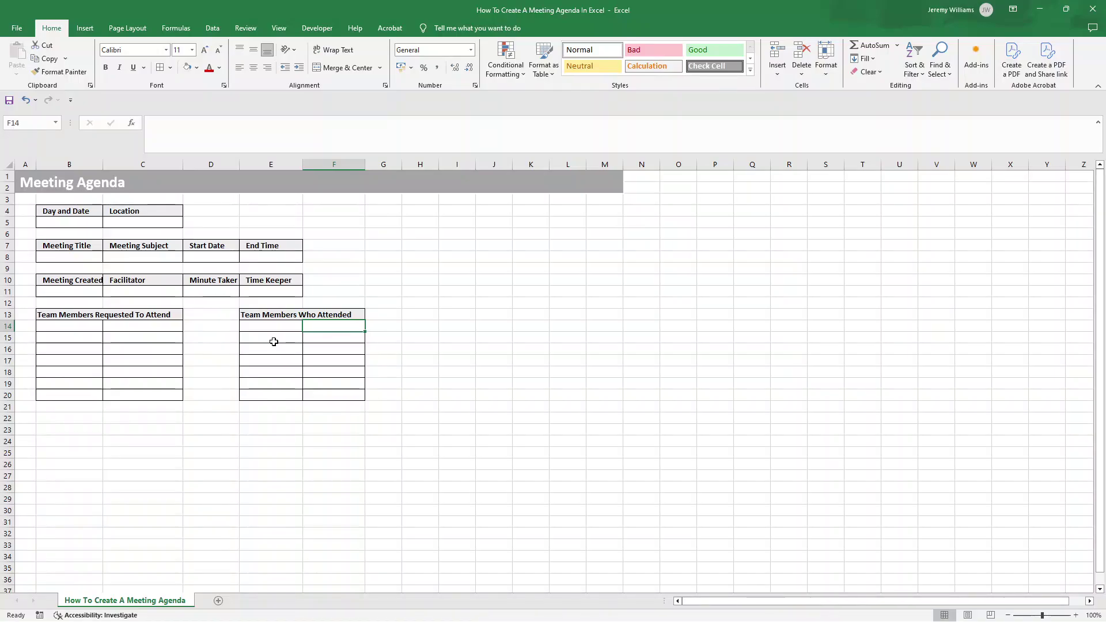
Step: Wrap the text in row 10 and slightly widen columns B and D for the role headings
{"action": "left_click", "coordinate": [81, 416]}
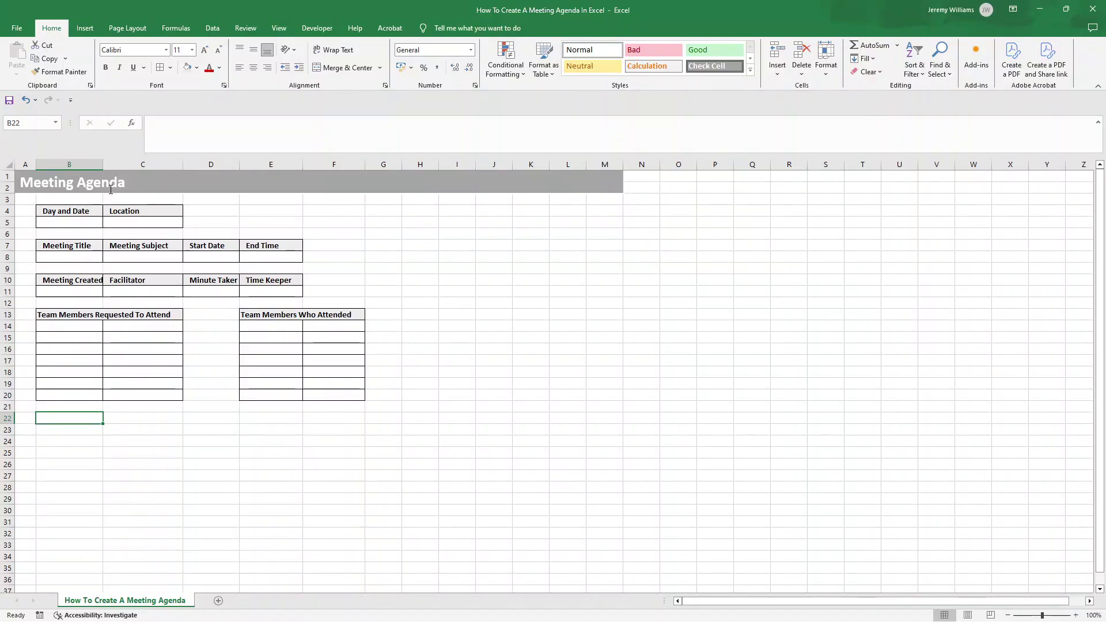
{"action": "left_click_drag", "start_coordinate": [103, 164], "coordinate": [110, 165]}
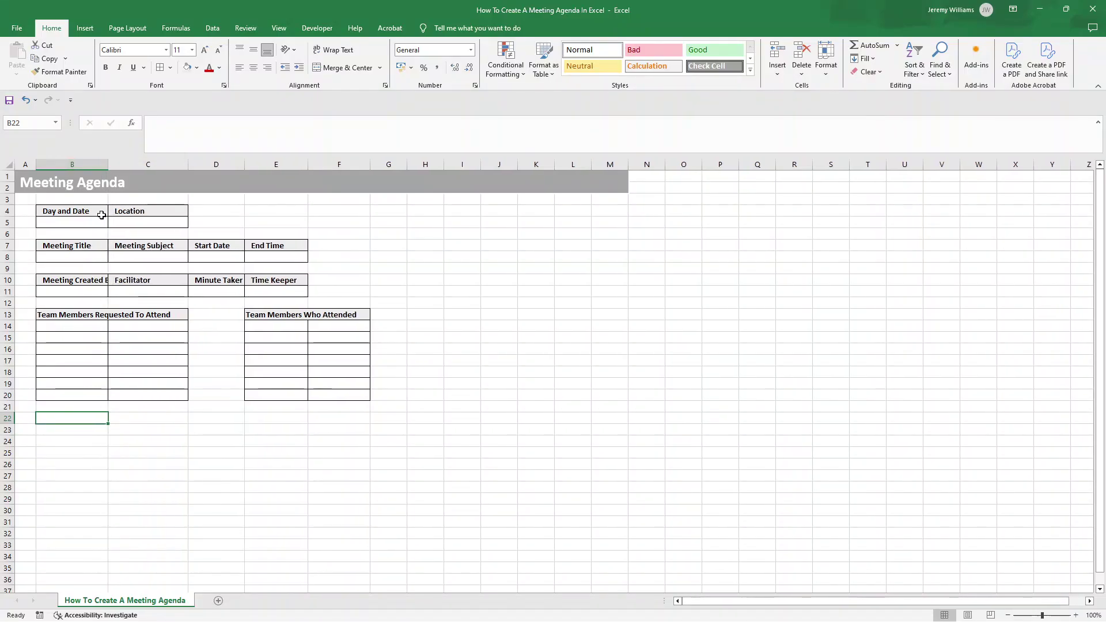
{"action": "left_click", "coordinate": [13, 282]}
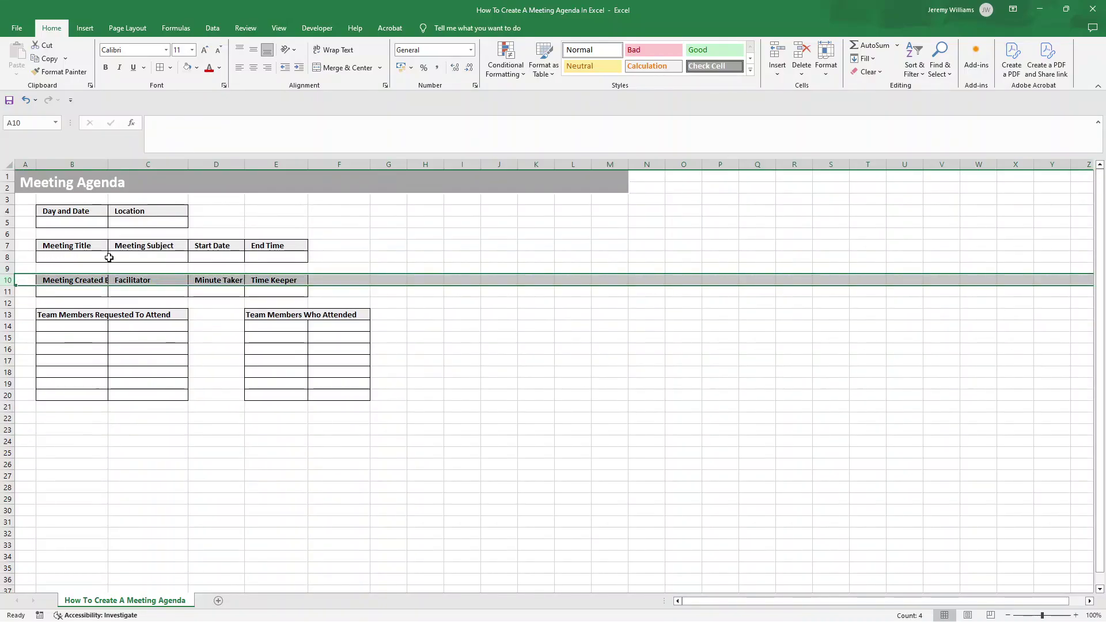
{"action": "left_click", "coordinate": [338, 52]}
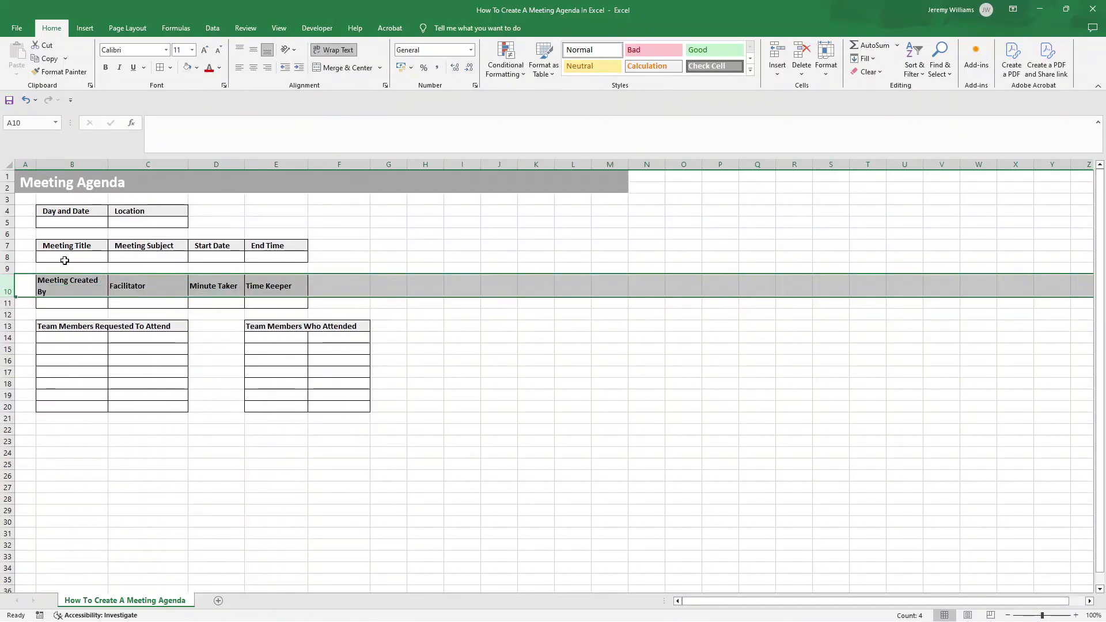
{"action": "left_click", "coordinate": [65, 290]}
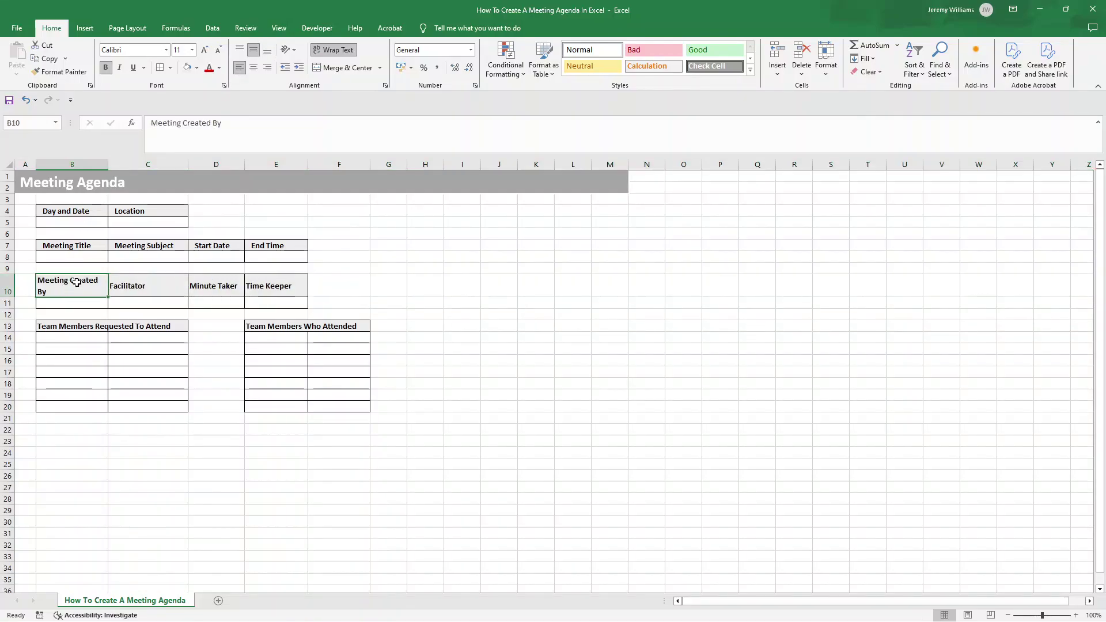
{"action": "left_click_drag", "start_coordinate": [244, 166], "coordinate": [247, 166]}
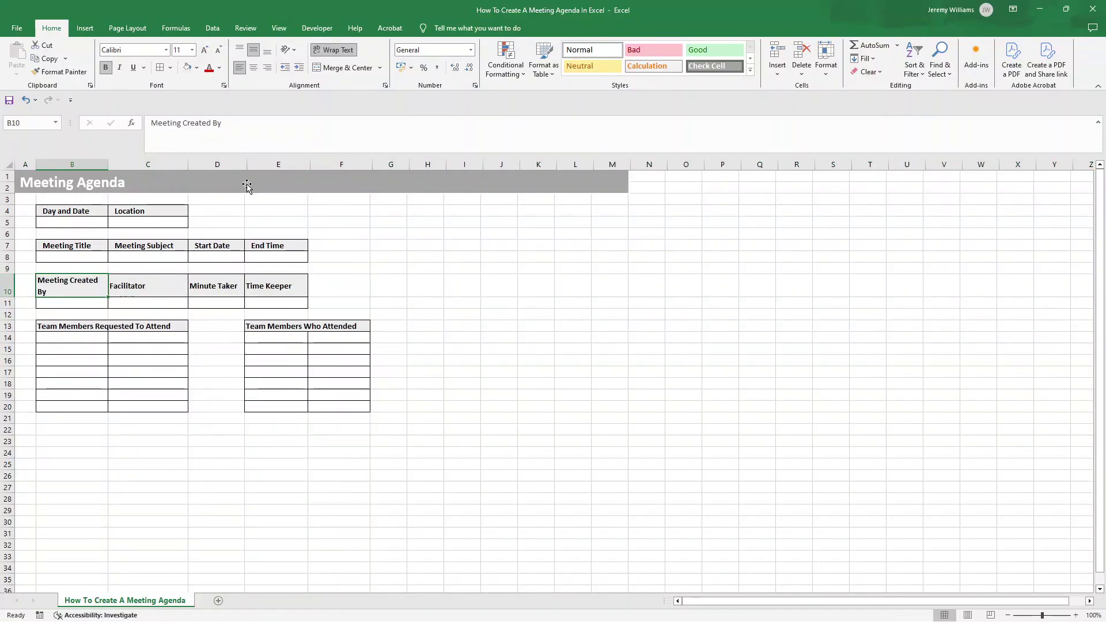
Step: Indent the role headings in B10:E10 by one level
{"action": "left_click", "coordinate": [255, 287]}
{"action": "left_click_drag", "start_coordinate": [255, 287], "coordinate": [63, 288]}
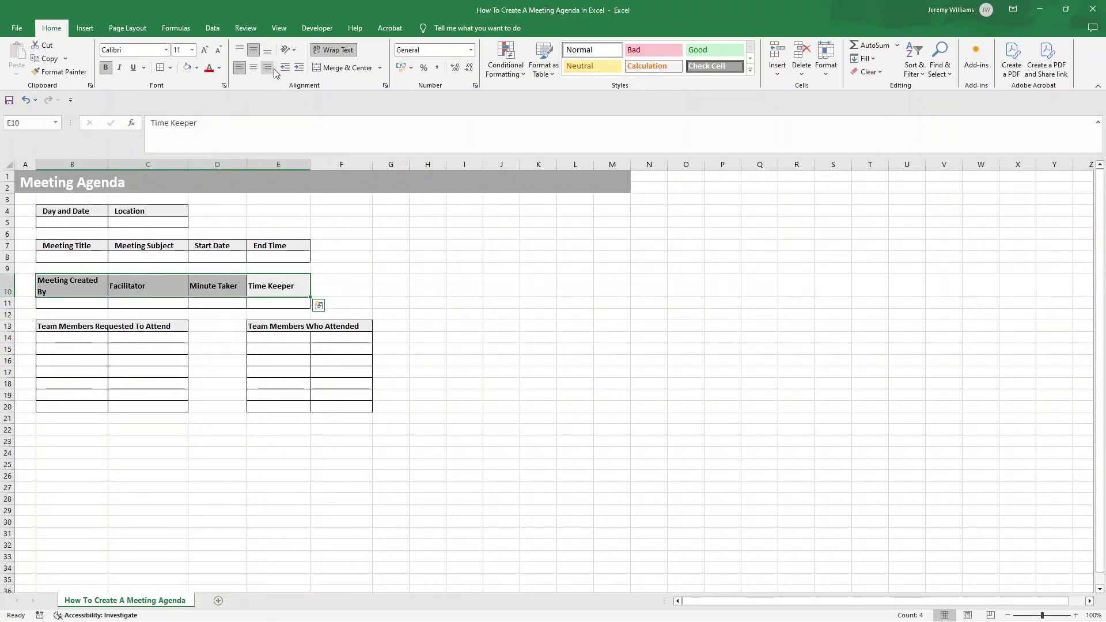
{"action": "left_click", "coordinate": [297, 72]}
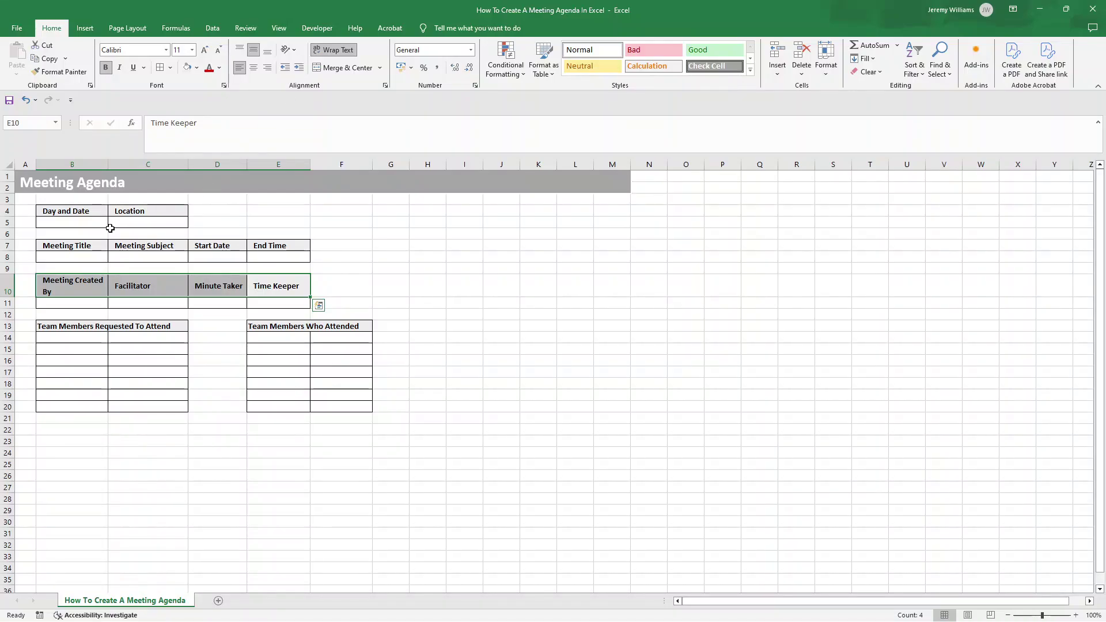
Step: Indent the two team member block headings in B13 and E13 by one level each
{"action": "left_click", "coordinate": [61, 327]}
{"action": "left_click", "coordinate": [299, 68]}
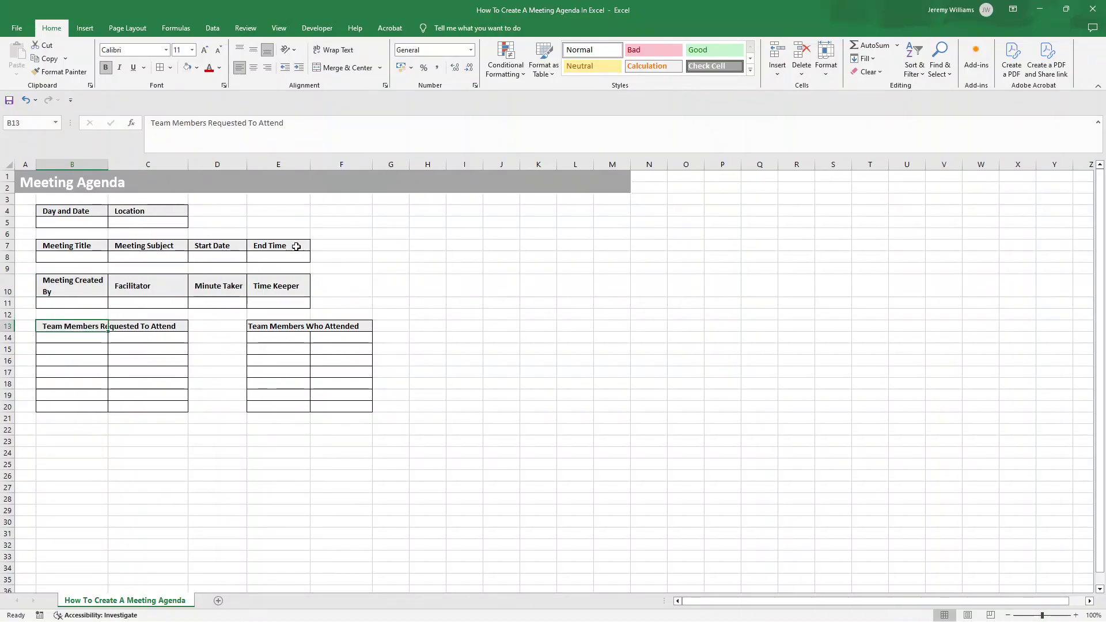
{"action": "left_click", "coordinate": [287, 322]}
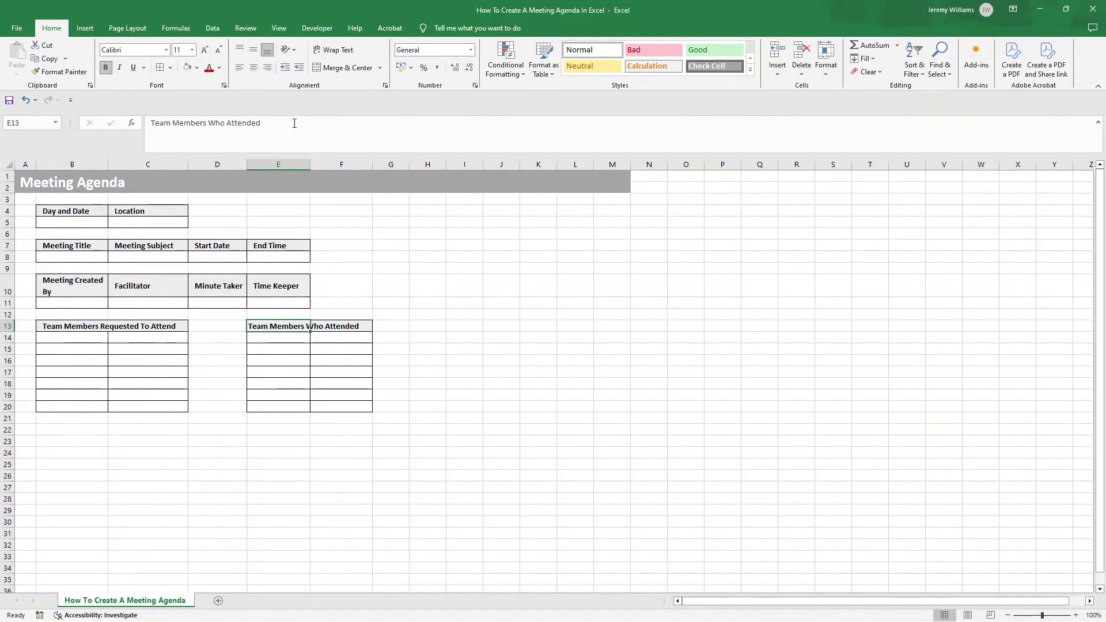
{"action": "left_click", "coordinate": [298, 68]}
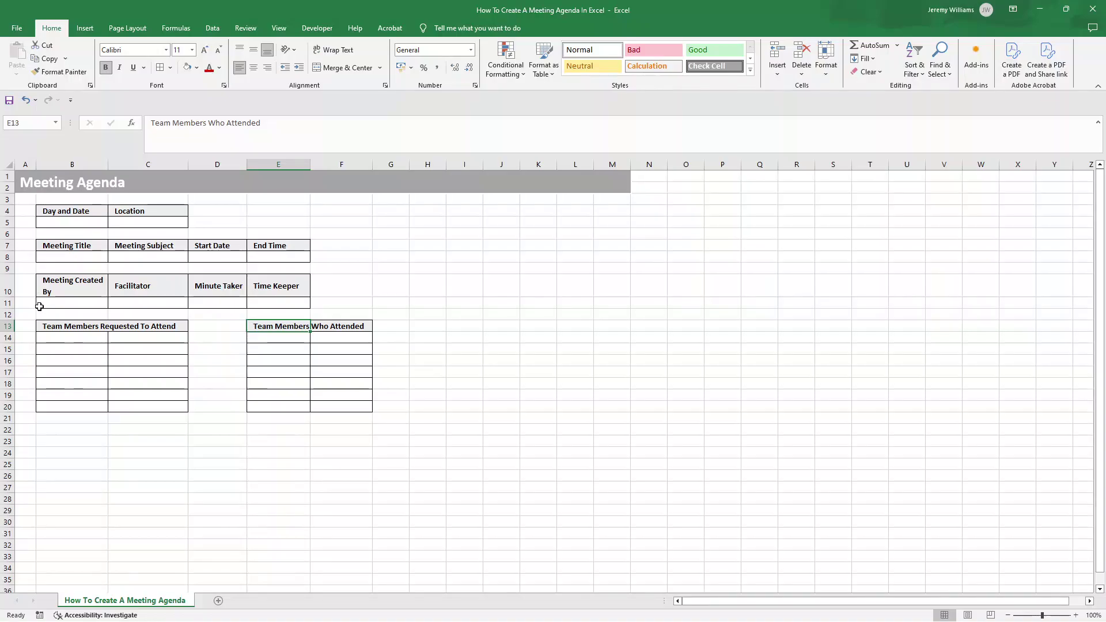
Step: Copy the meeting title block B7:E8 and paste it at B22, below the team members blocks
{"action": "left_click", "coordinate": [63, 430]}
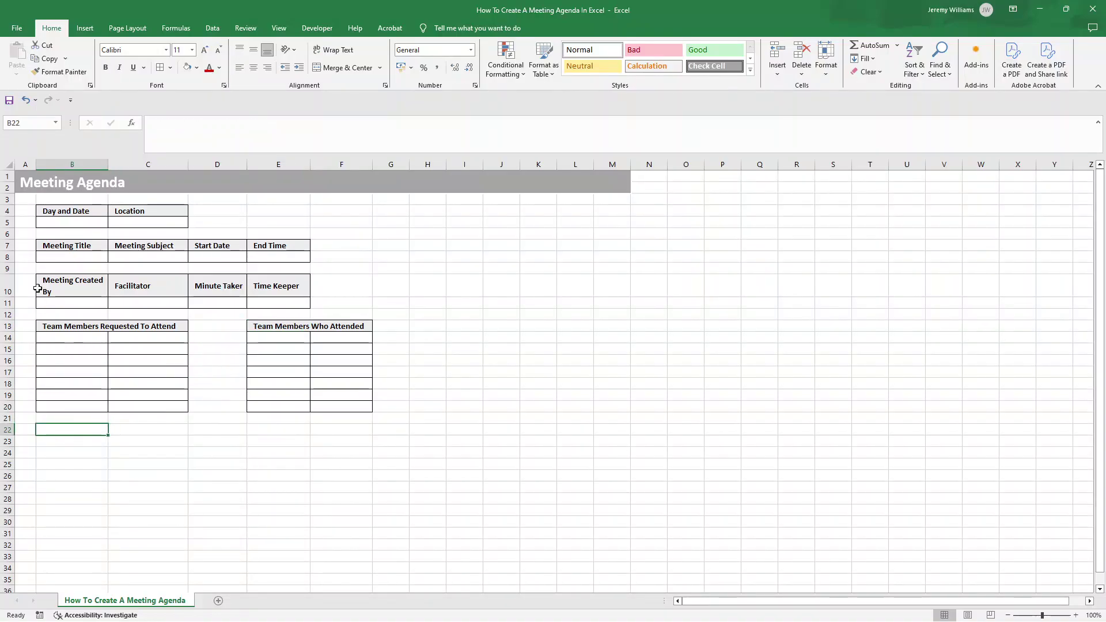
{"action": "left_click_drag", "start_coordinate": [64, 247], "coordinate": [251, 257]}
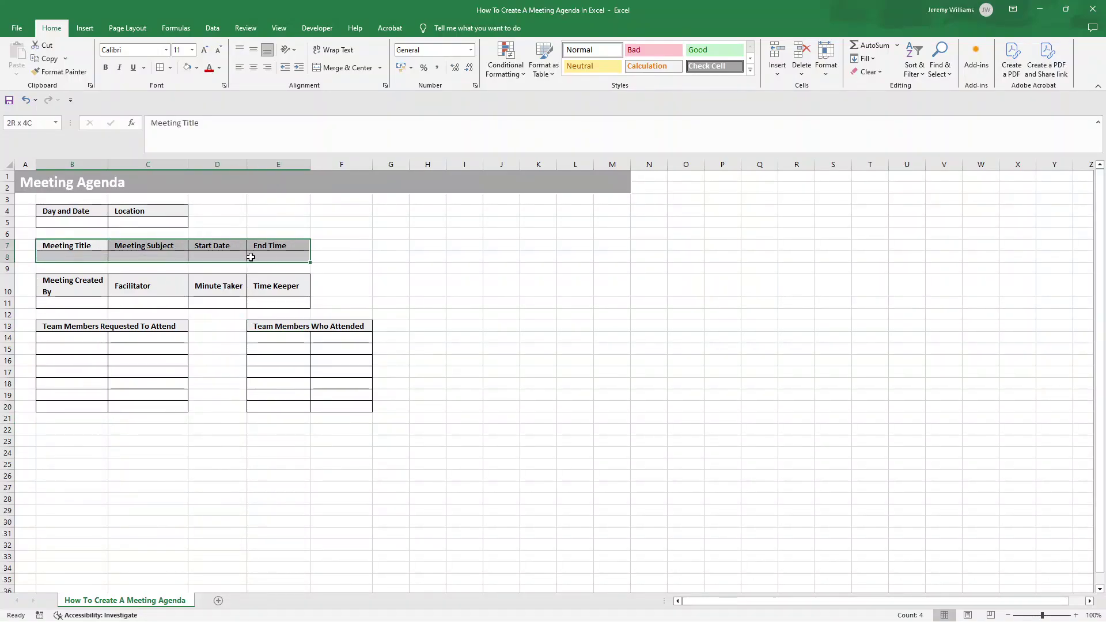
{"action": "key", "text": "ctrl+c"}
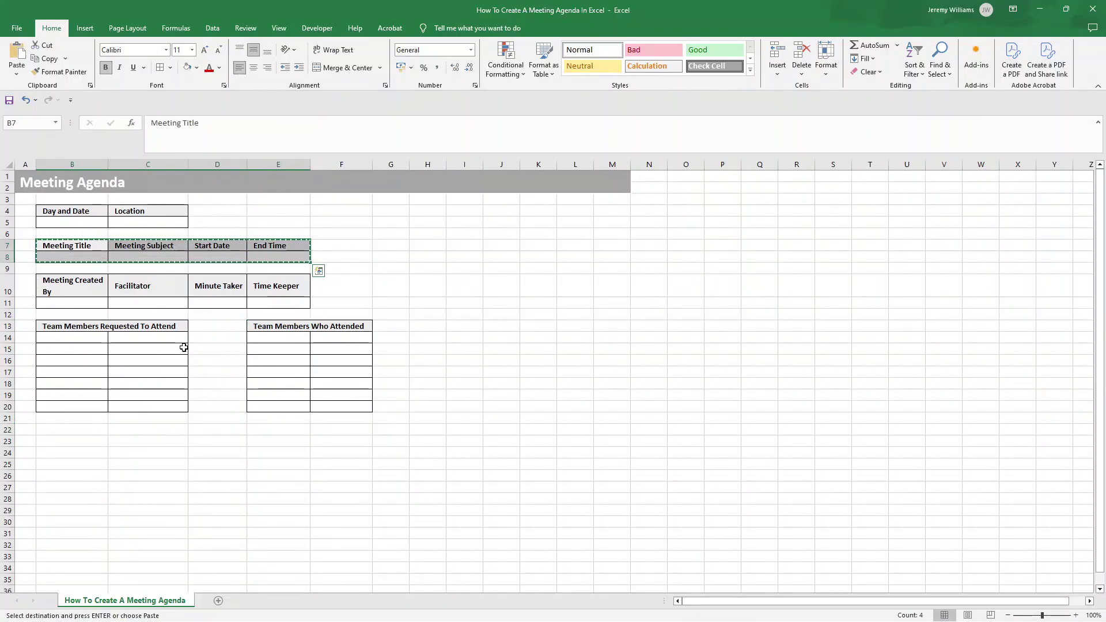
{"action": "left_click", "coordinate": [71, 431]}
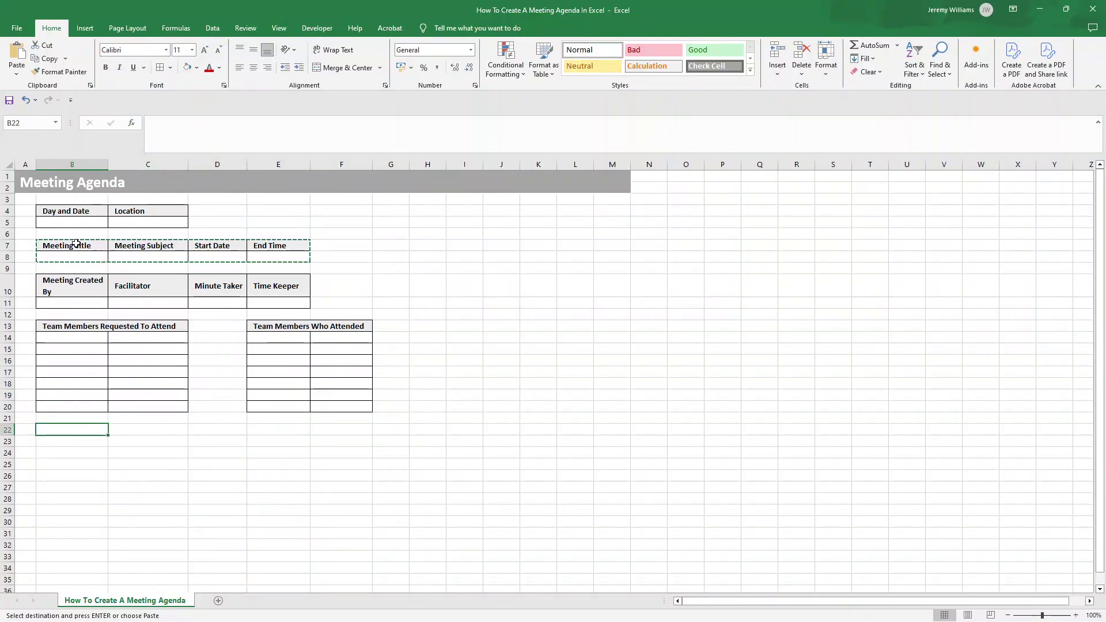
{"action": "key", "text": "ctrl+v"}
Step: Change the first two headings of the pasted block to "Agenda Topic" in B22 and "Presenter" in C22
{"action": "double_click", "coordinate": [75, 429]}
{"action": "triple_click", "coordinate": [75, 430]}
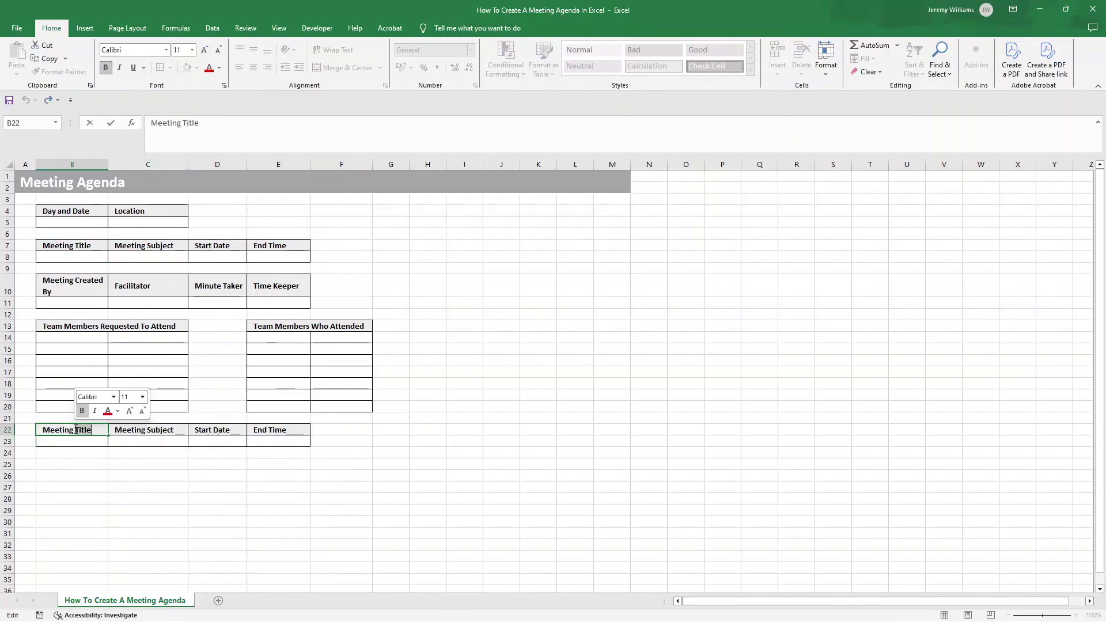
{"action": "type", "text": "Agenda To"}
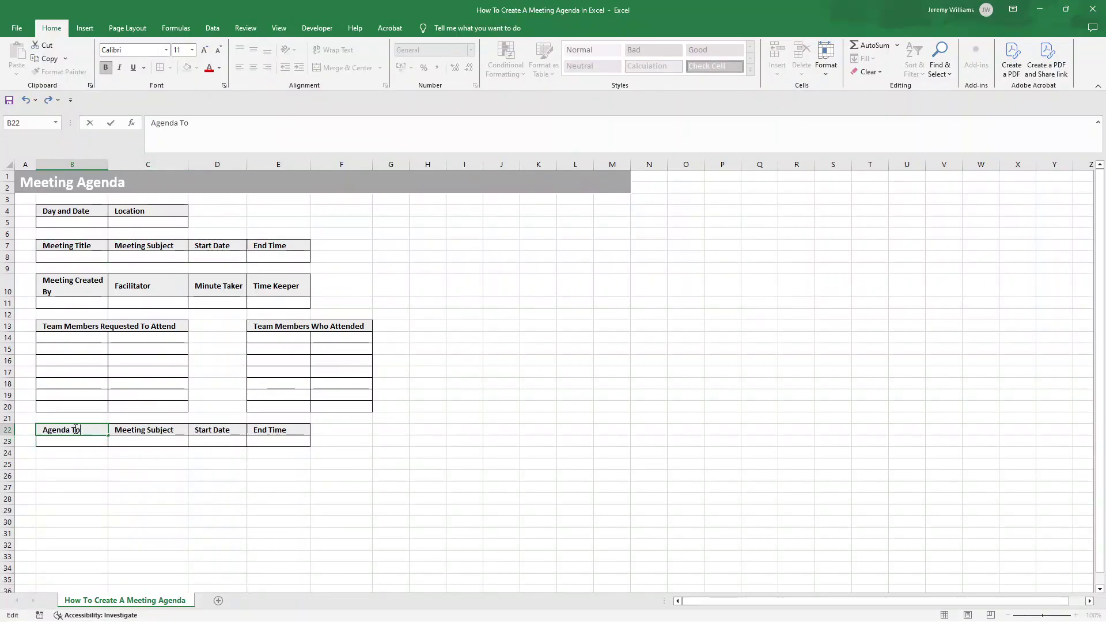
{"action": "type", "text": "pic"}
{"action": "key", "text": "Tab"}
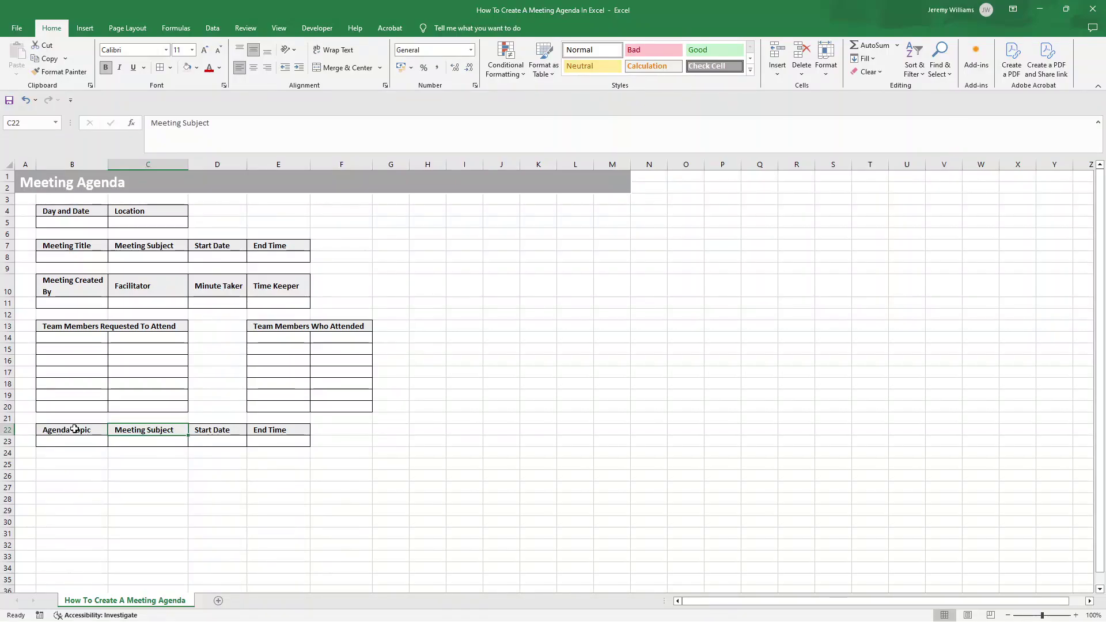
{"action": "type", "text": "Presenter"}
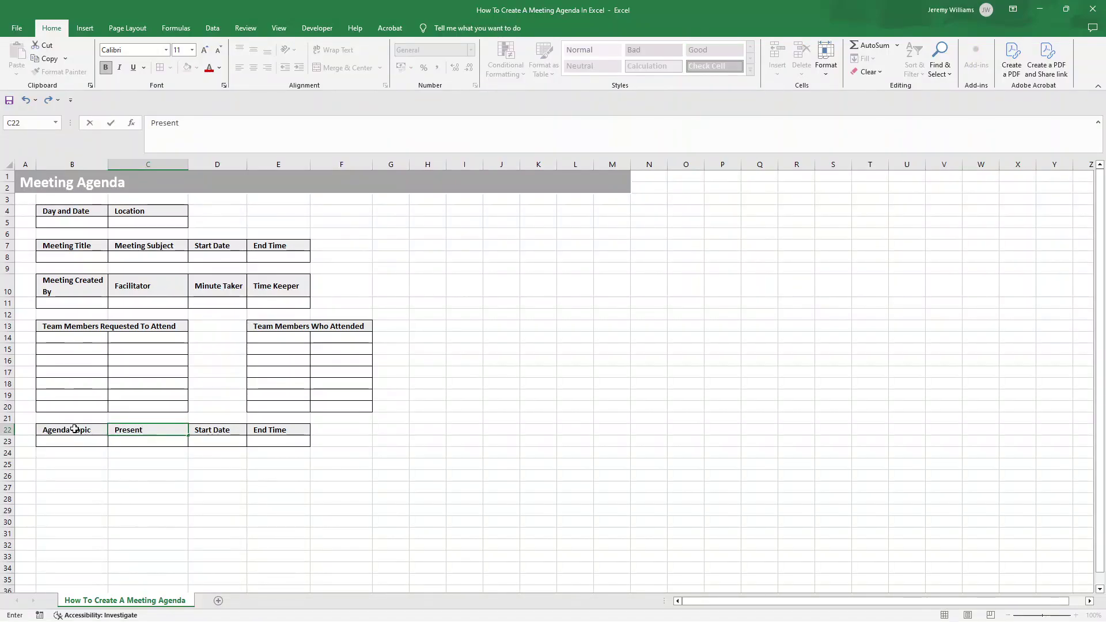
Step: Change the last two headings of the agenda block to "Start Time" in D22 and "Duration" in E22
{"action": "double_click", "coordinate": [211, 430]}
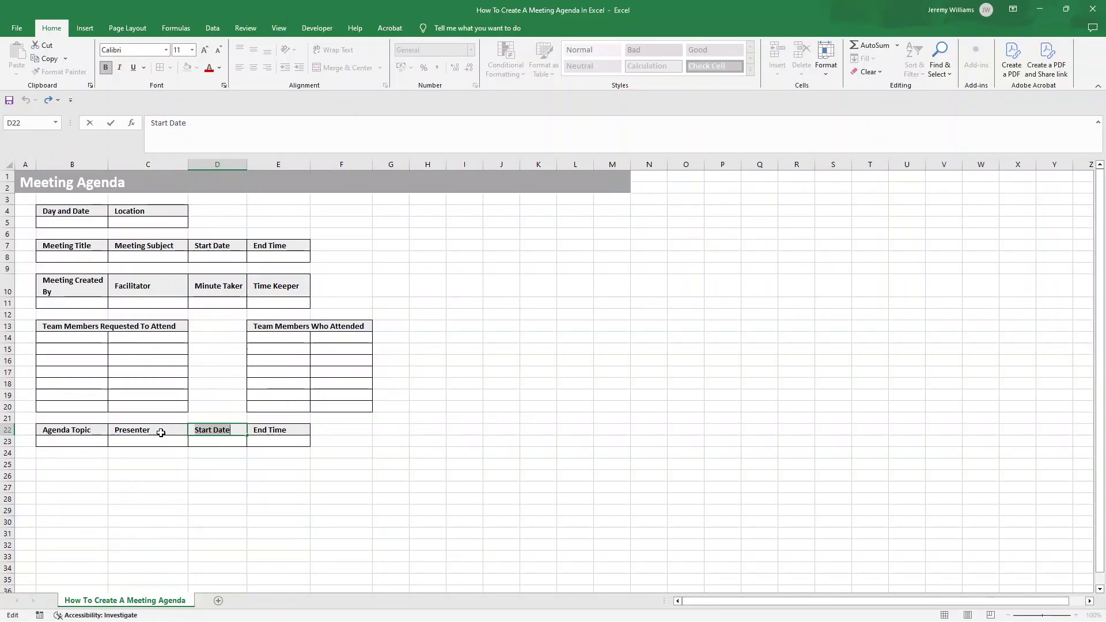
{"action": "type", "text": "Sta"}
{"action": "key", "text": "Tab"}
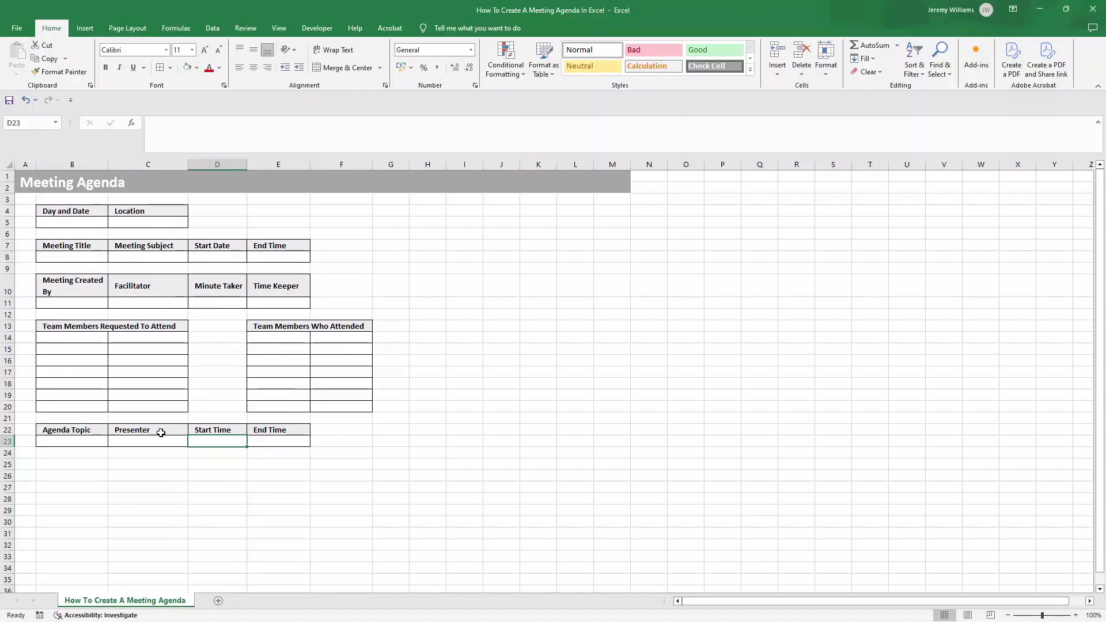
{"action": "type", "text": "Durati"}
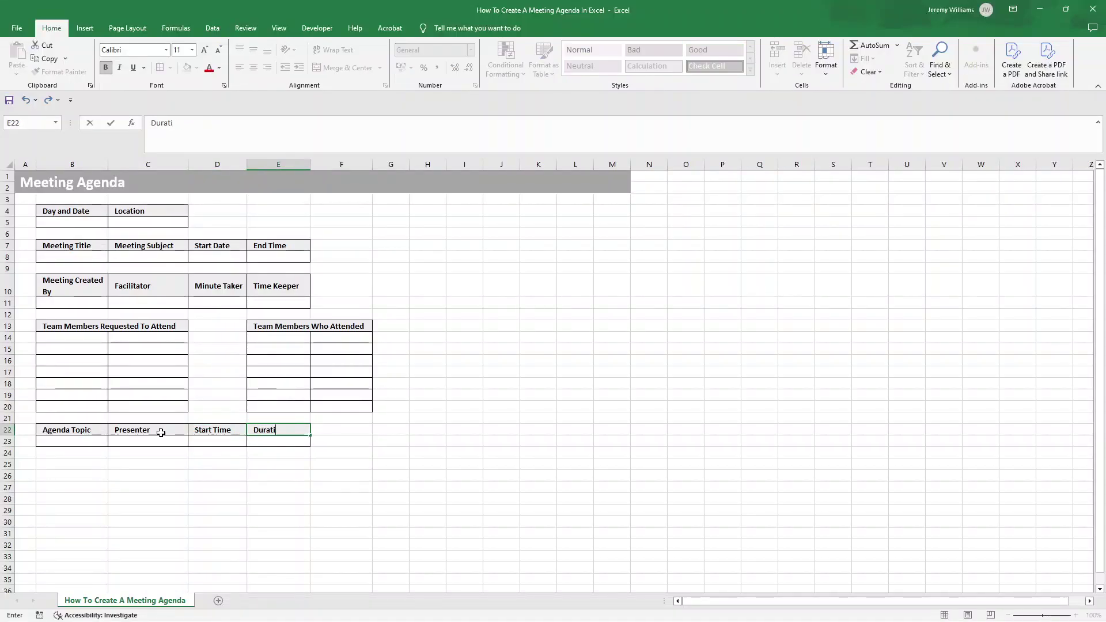
{"action": "type", "text": "on"}
{"action": "key", "text": "Return"}
{"action": "left_click", "coordinate": [63, 224]}
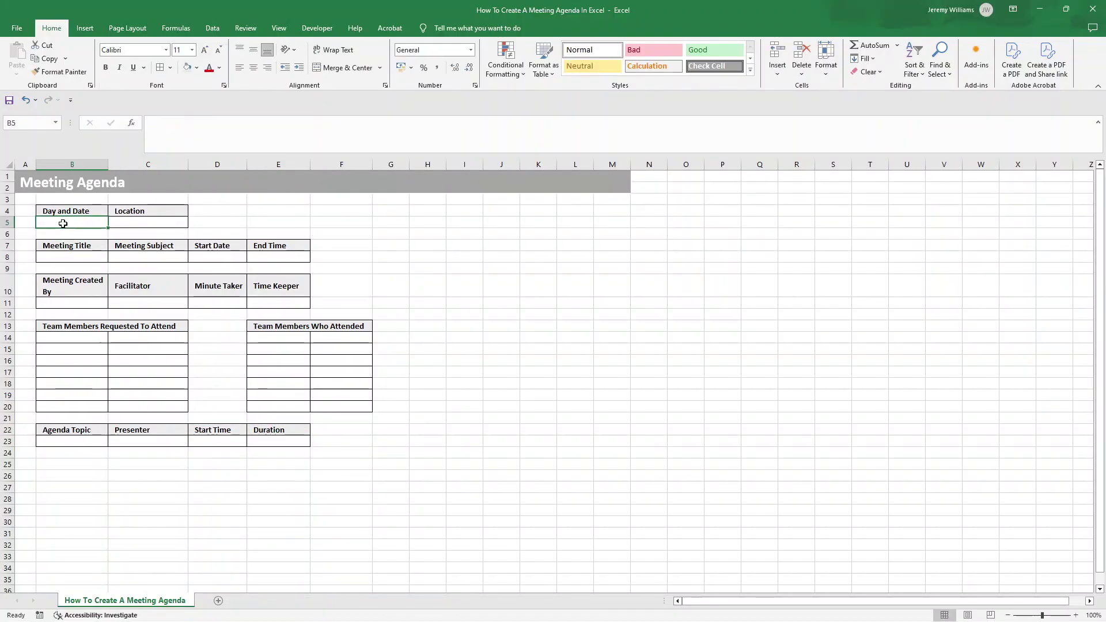
{"action": "left_click", "coordinate": [214, 258]}
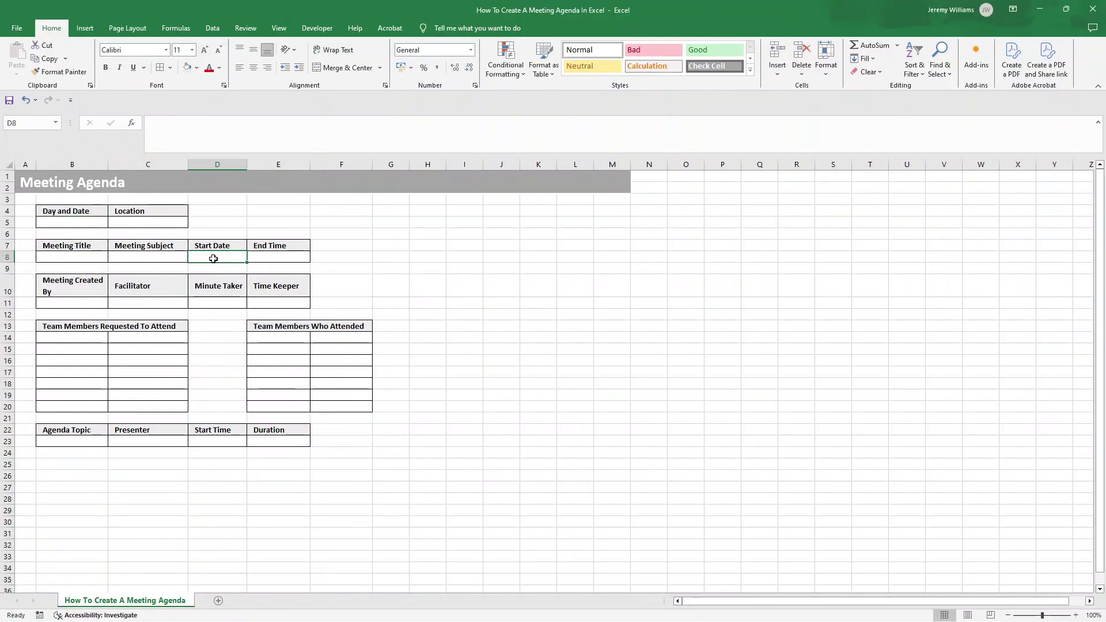
{"action": "left_click", "coordinate": [225, 445]}
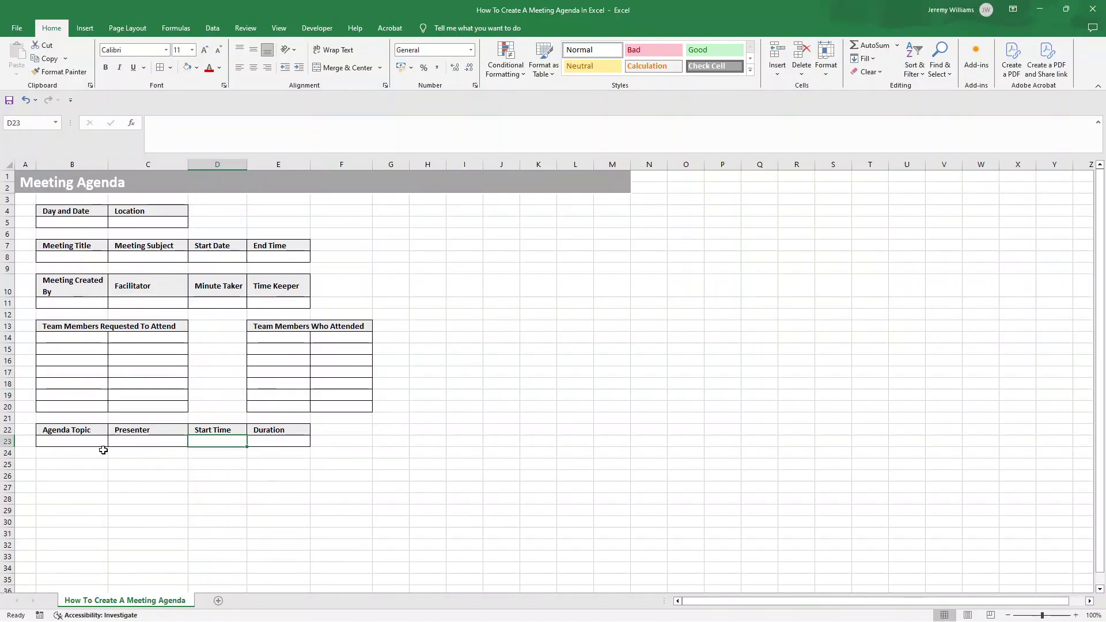
{"action": "left_click", "coordinate": [269, 443]}
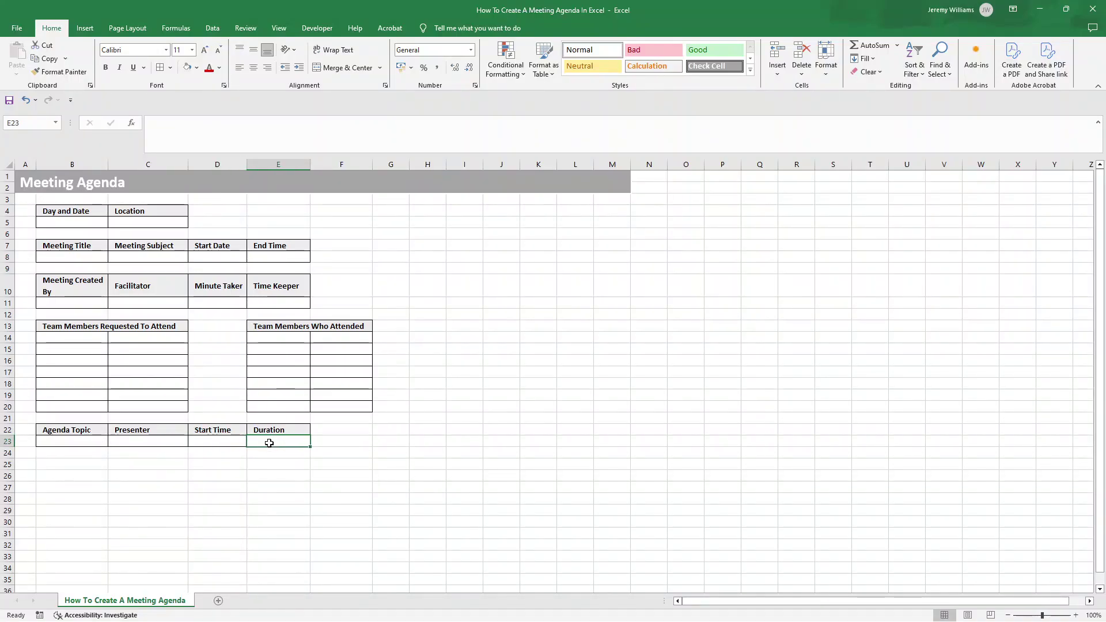
{"action": "left_click", "coordinate": [232, 455]}
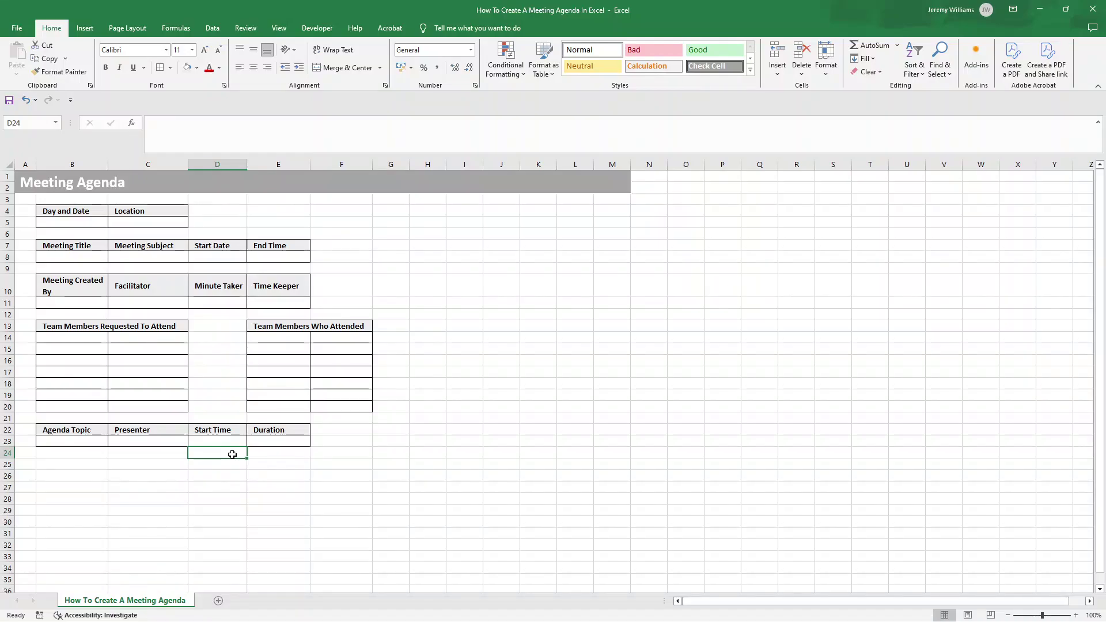
{"action": "double_click", "coordinate": [94, 443]}
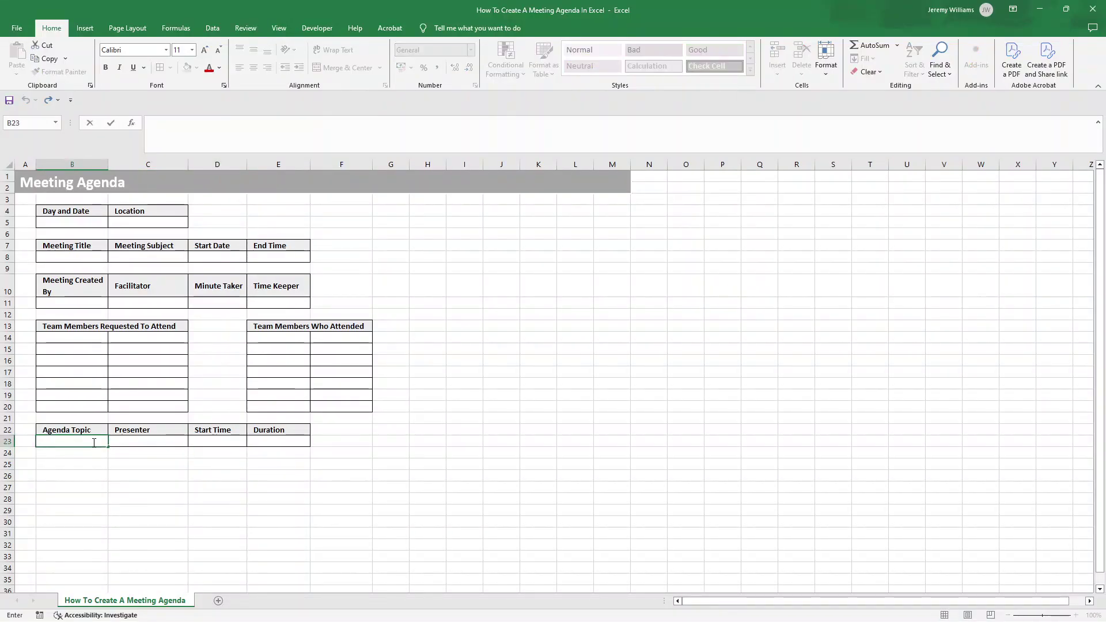
Step: Enter "Agenda item Description" in B23 under the Agenda Topic heading, correcting the misspelled last letter
{"action": "type", "text": "Agenda"}
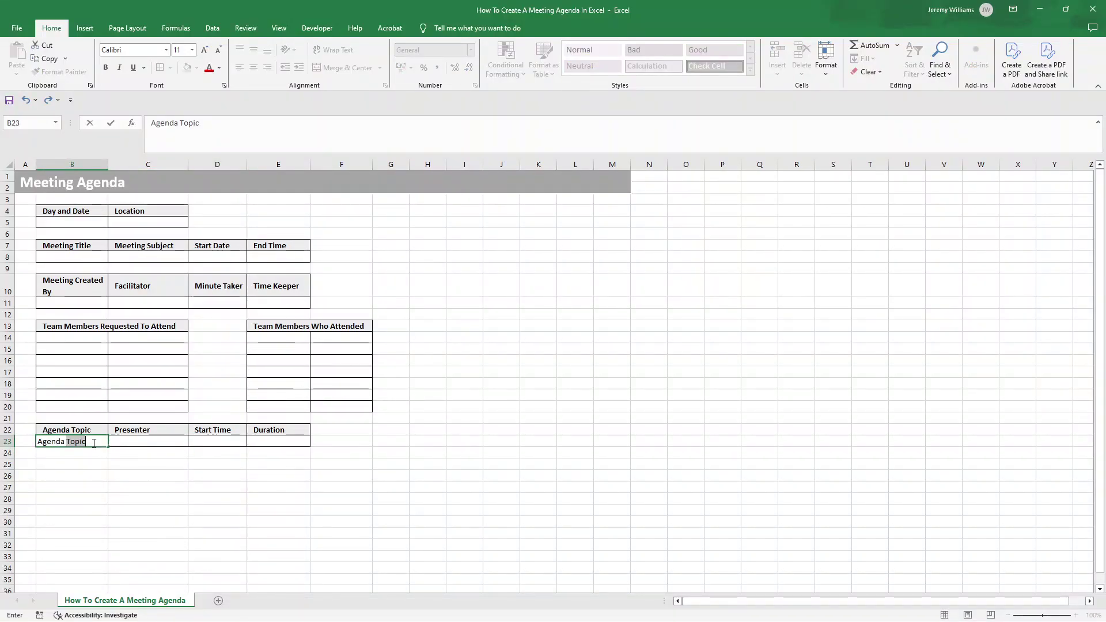
{"action": "type", "text": " item Descriptiom"}
{"action": "key", "text": "Return"}
{"action": "double_click", "coordinate": [94, 442]}
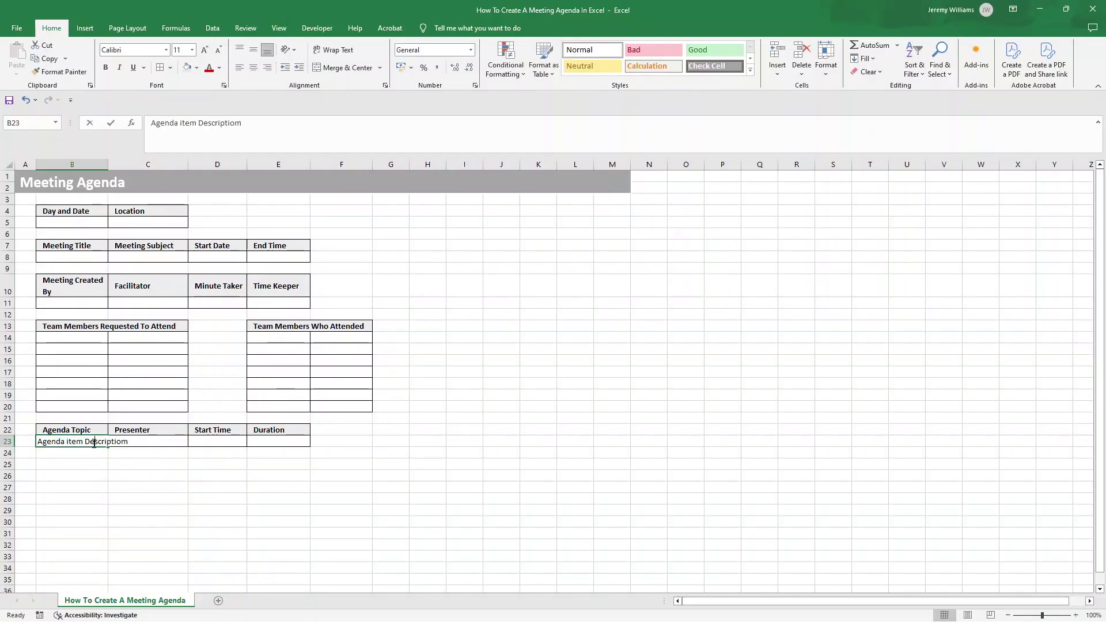
{"action": "type", "text": "m"}
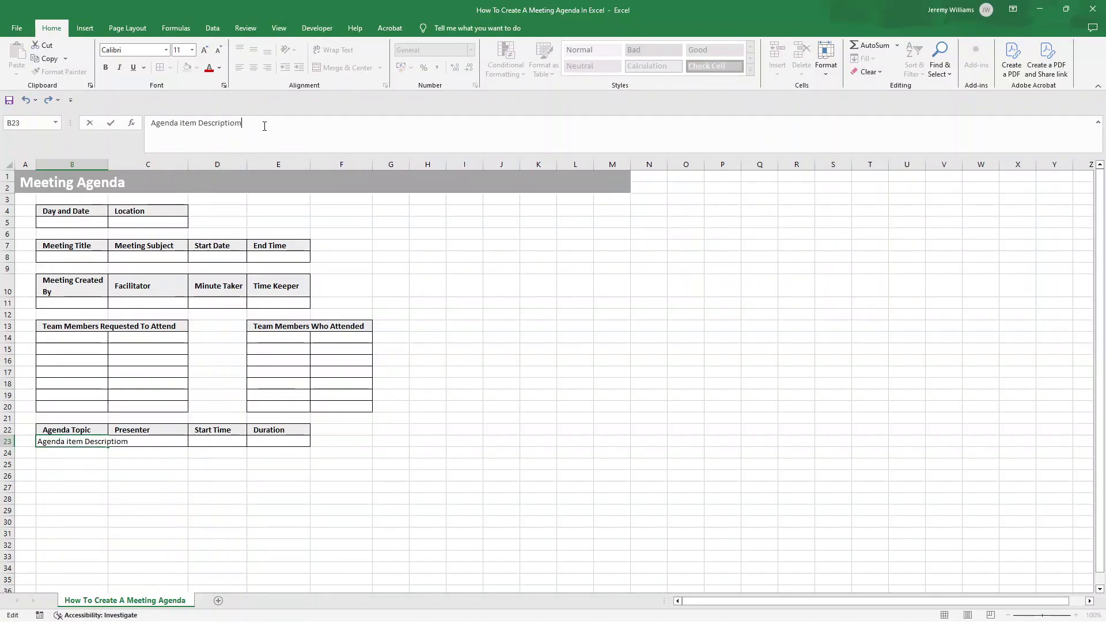
{"action": "key", "text": "BackSpace"}
{"action": "type", "text": "n"}
{"action": "key", "text": "Return"}
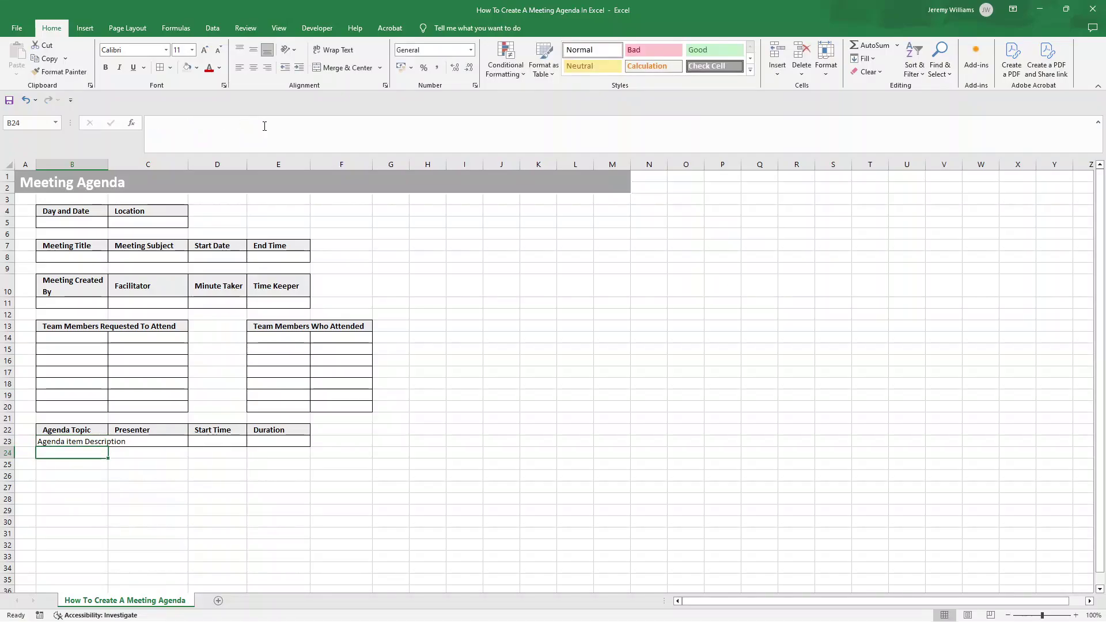
Step: Widen column B so the agenda item placeholder text fits inside its cell
{"action": "left_click_drag", "start_coordinate": [109, 161], "coordinate": [143, 161]}
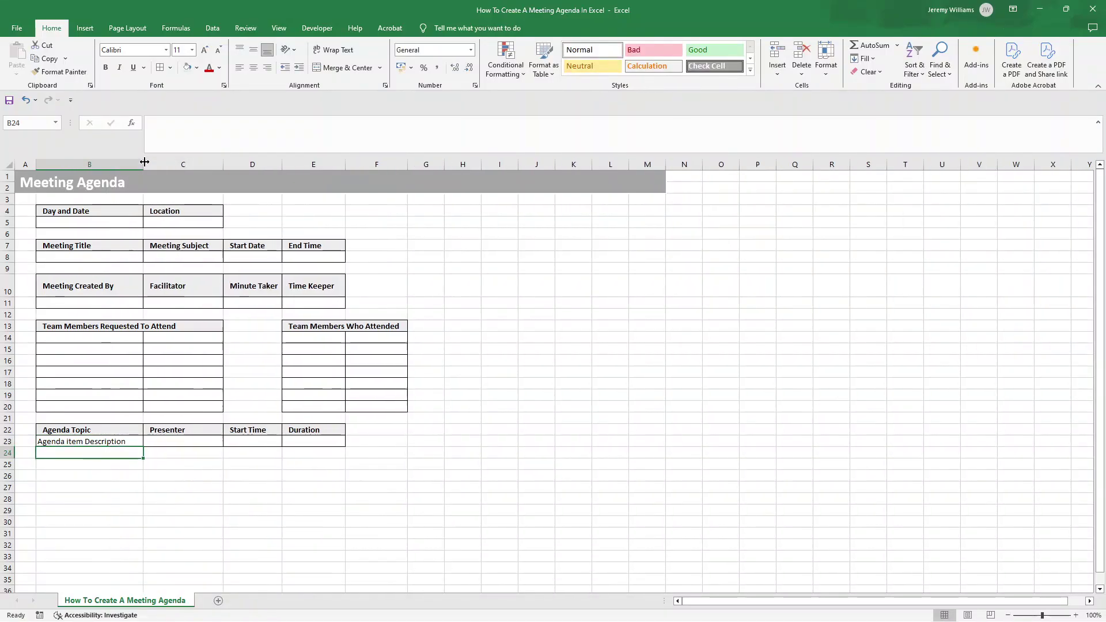
{"action": "left_click", "coordinate": [89, 430]}
{"action": "left_click", "coordinate": [108, 441]}
{"action": "left_click", "coordinate": [170, 435]}
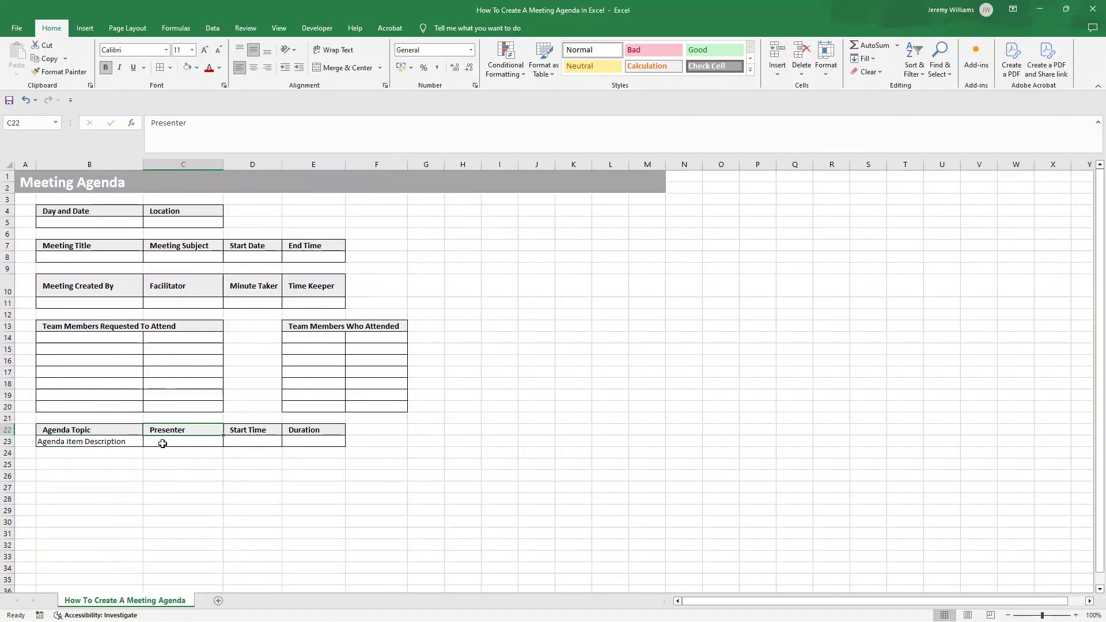
Step: Capitalize the word "Item" in B23 so the placeholder reads "Agenda Item Description"
{"action": "left_click", "coordinate": [113, 445]}
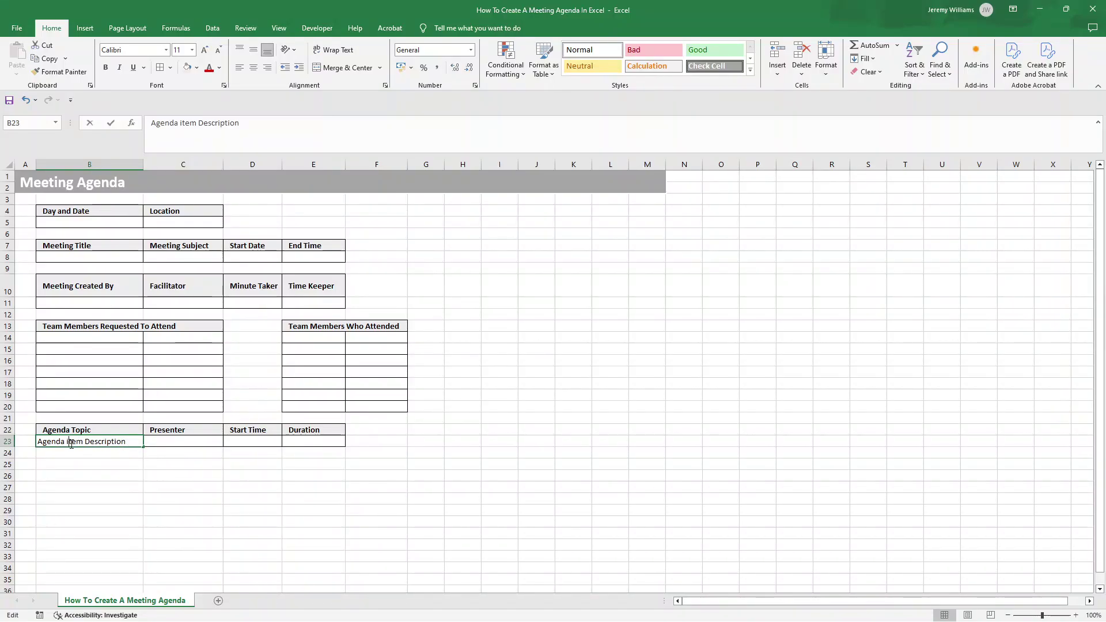
{"action": "key", "text": "BackSpace"}
{"action": "type", "text": "I"}
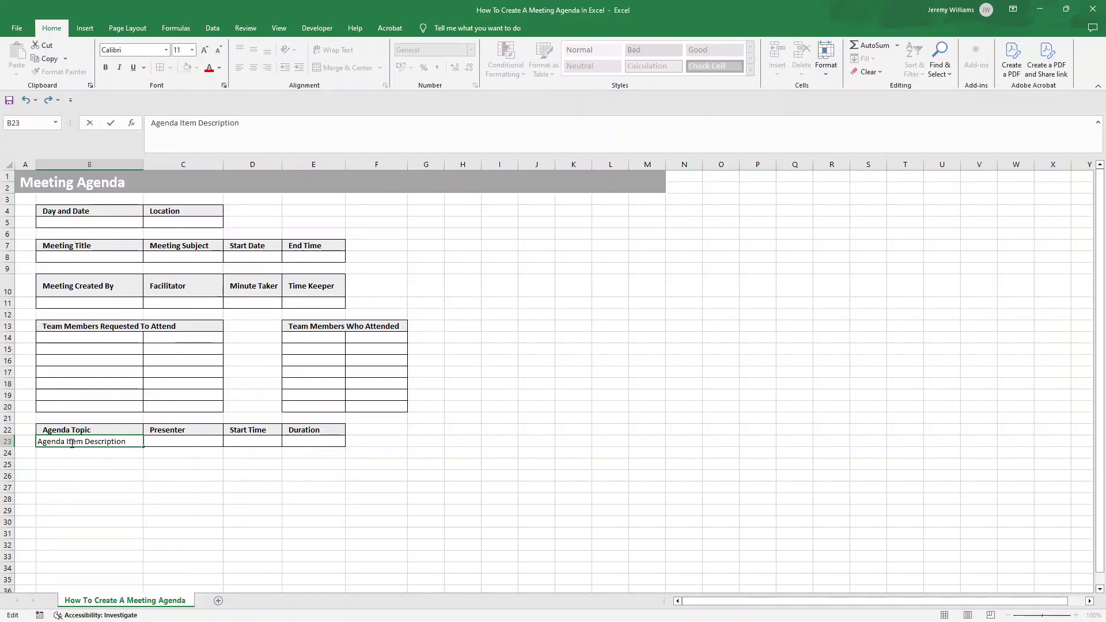
{"action": "key", "text": "Return"}
Step: Apply all borders to the agenda rows B23:E30
{"action": "left_click_drag", "start_coordinate": [72, 444], "coordinate": [299, 520]}
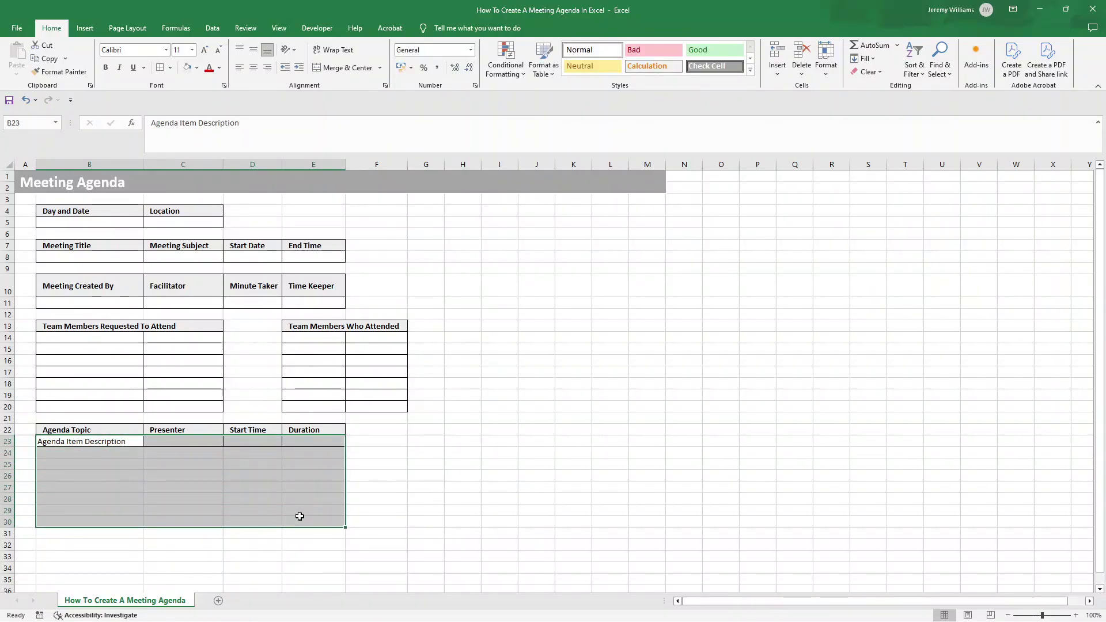
{"action": "left_click", "coordinate": [160, 68]}
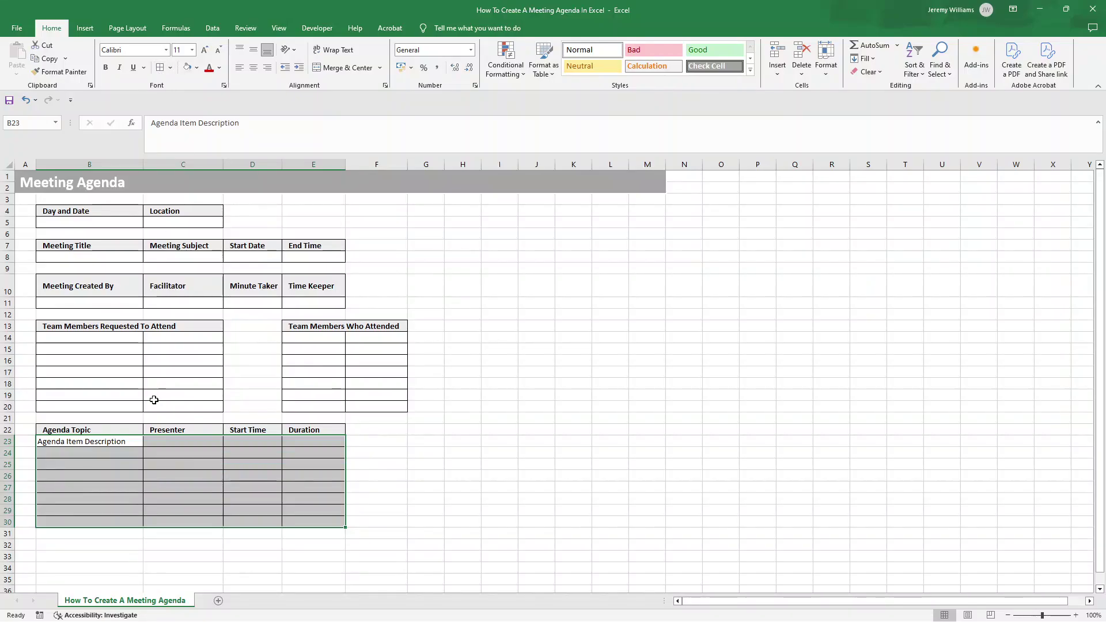
{"action": "left_click", "coordinate": [98, 455]}
{"action": "left_click", "coordinate": [104, 467]}
Step: Fill the "Agenda Item Description" placeholder from B23 down to B30
{"action": "left_click", "coordinate": [119, 441]}
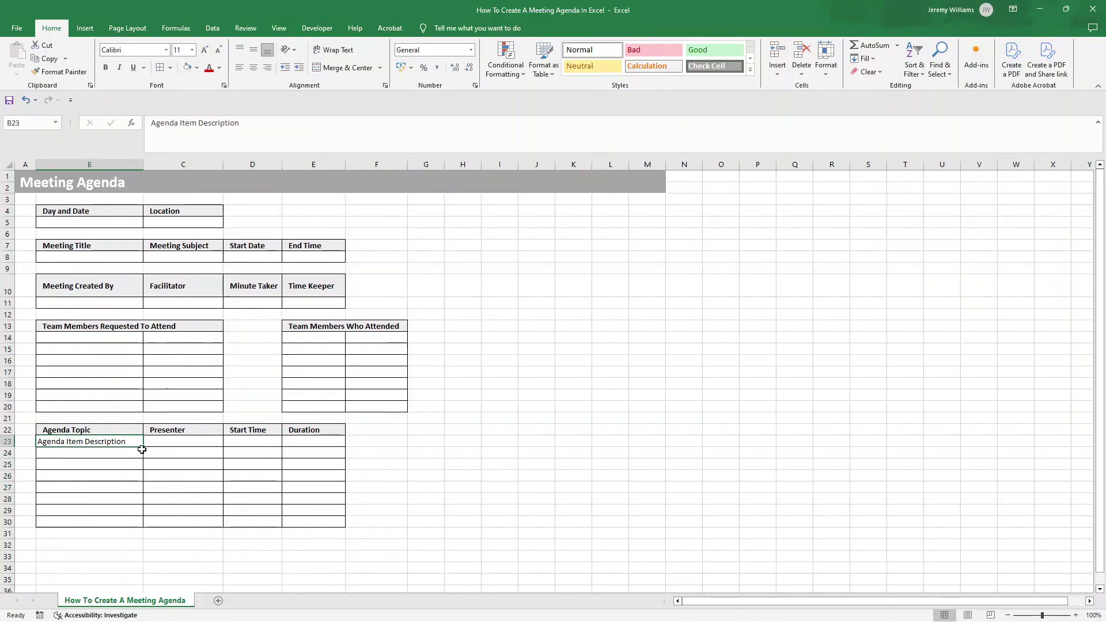
{"action": "left_click_drag", "start_coordinate": [142, 448], "coordinate": [142, 522]}
{"action": "left_click", "coordinate": [131, 438]}
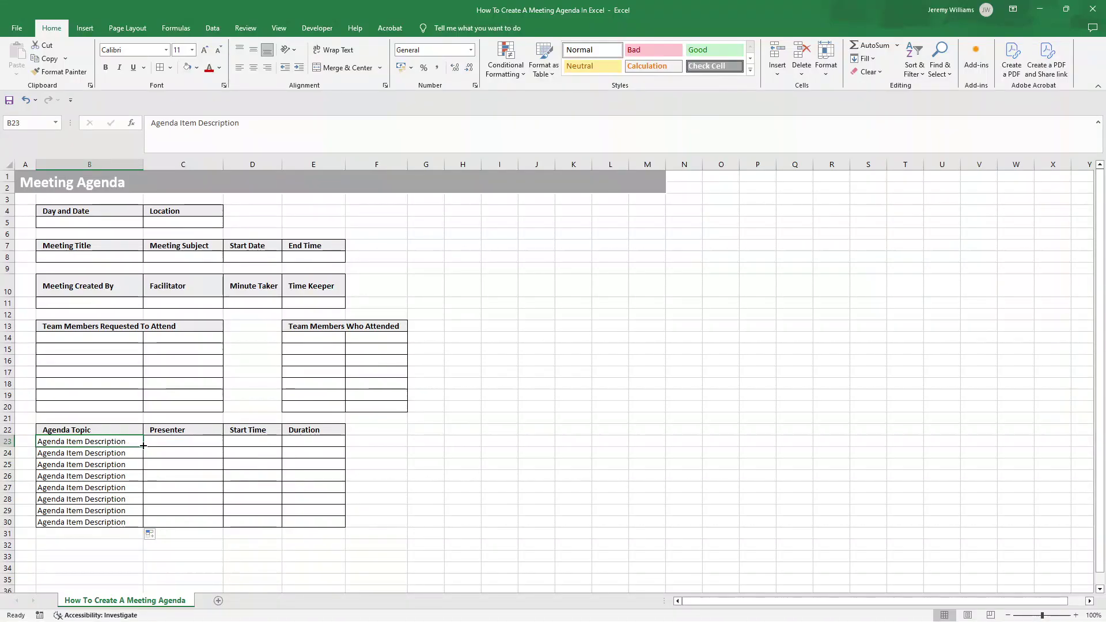
{"action": "left_click_drag", "start_coordinate": [145, 445], "coordinate": [145, 523]}
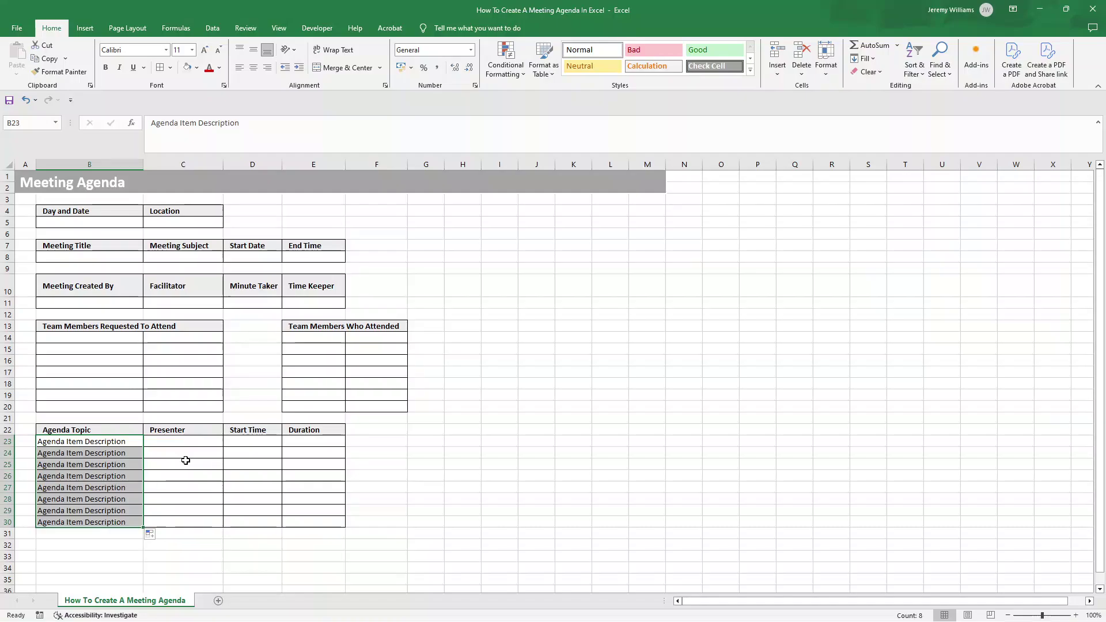
{"action": "left_click", "coordinate": [166, 445]}
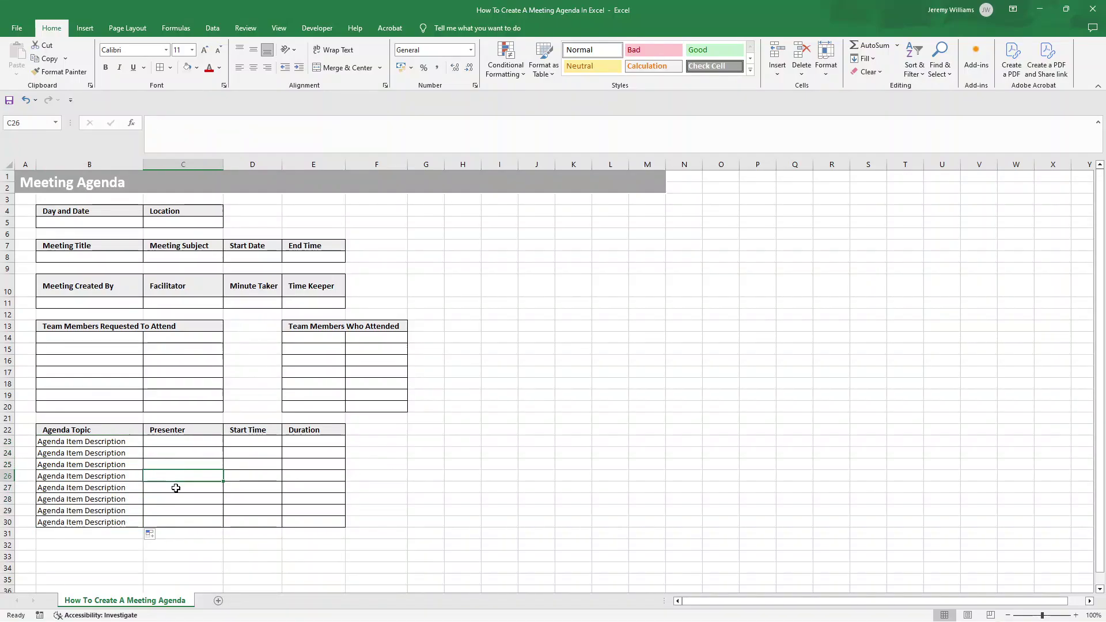
{"action": "left_click", "coordinate": [84, 440]}
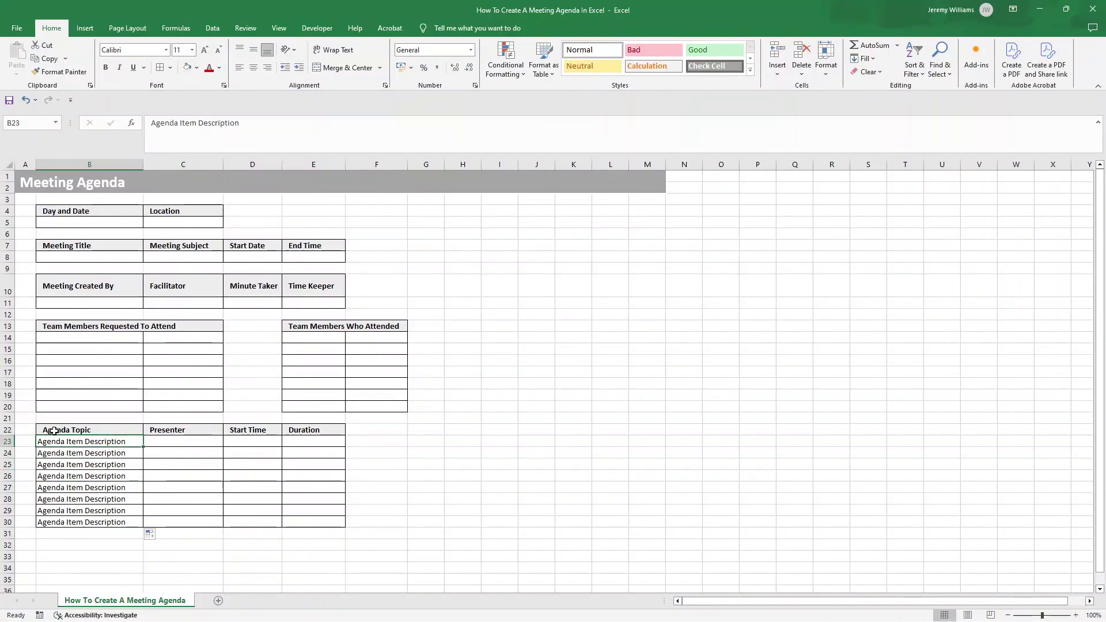
Step: Insert a blank column before column A
{"action": "right_click", "coordinate": [25, 164]}
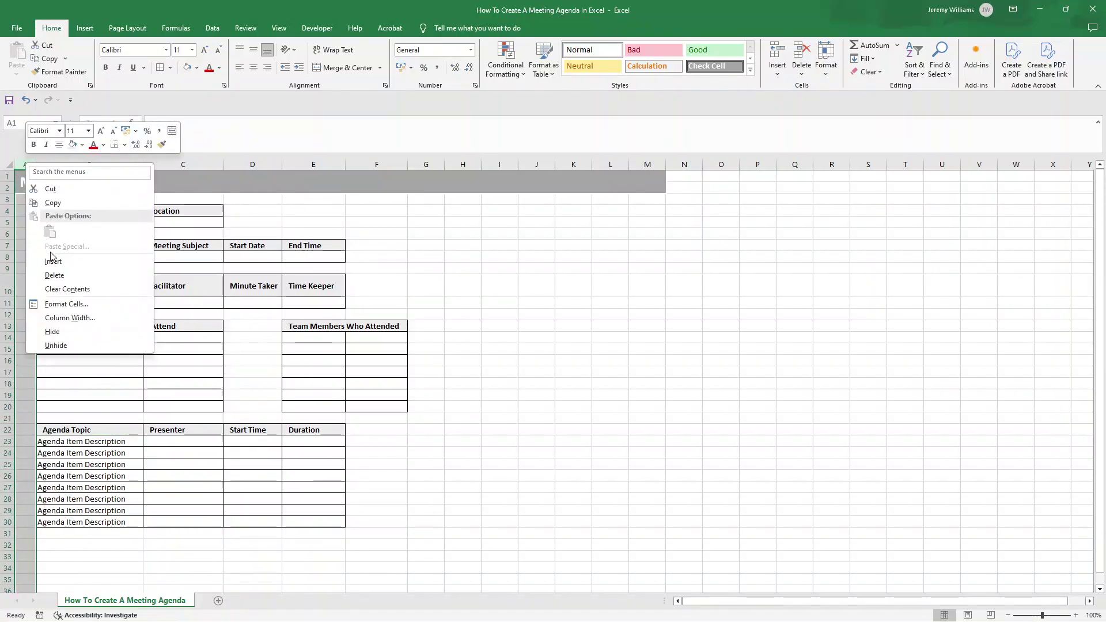
{"action": "left_click", "coordinate": [46, 260]}
{"action": "mouse_move", "coordinate": [36, 164]}
{"action": "left_mouse_down"}
{"action": "mouse_move", "coordinate": [51, 164]}
{"action": "mouse_move", "coordinate": [35, 164]}
{"action": "left_mouse_up"}
Step: Enter the heading "ID" in B22 and copy the Agenda Topic heading's formatting onto it
{"action": "left_click", "coordinate": [48, 432]}
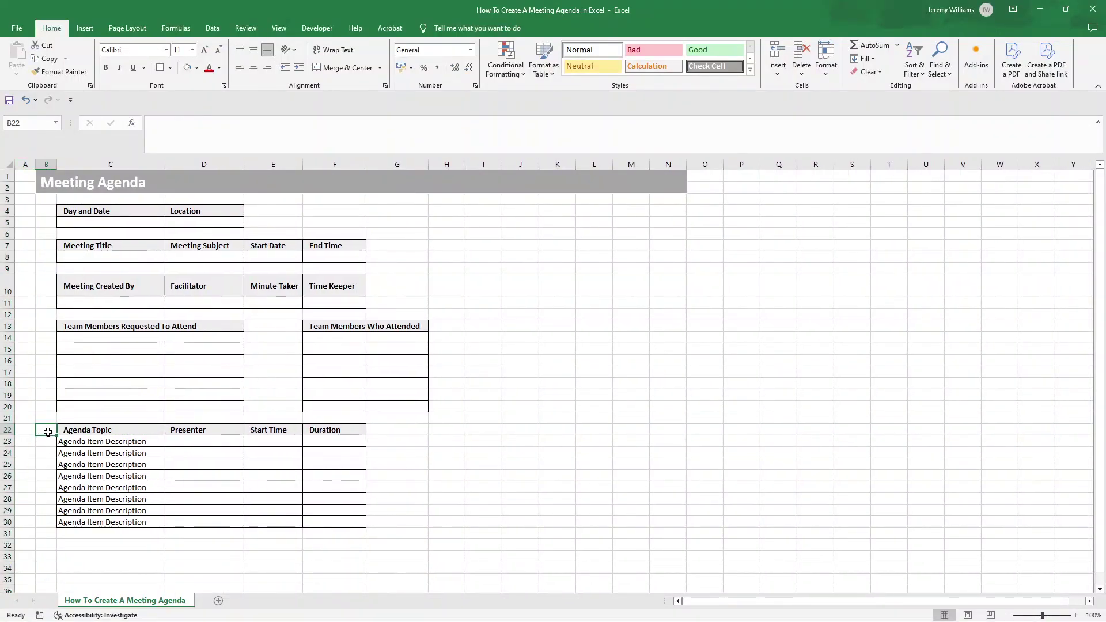
{"action": "type", "text": "ID"}
{"action": "key", "text": "Return"}
{"action": "left_click", "coordinate": [72, 435]}
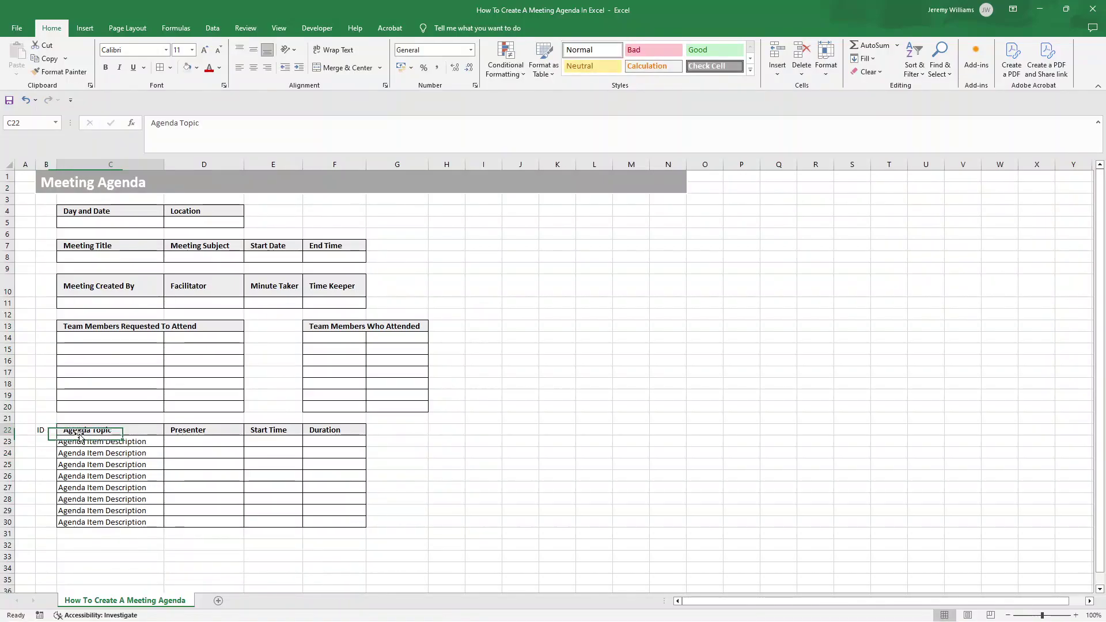
{"action": "mouse_move", "coordinate": [73, 442]}
{"action": "left_mouse_down"}
{"action": "mouse_move", "coordinate": [50, 427]}
{"action": "mouse_move", "coordinate": [47, 521]}
{"action": "left_mouse_up"}
{"action": "left_click", "coordinate": [60, 71]}
{"action": "left_click", "coordinate": [47, 433]}
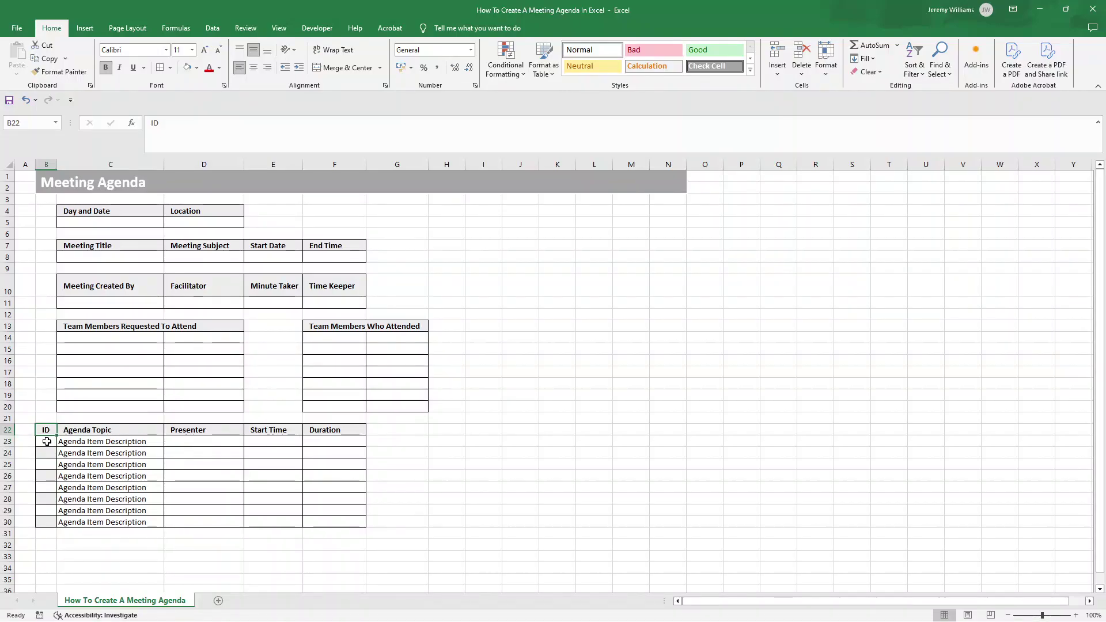
Step: Copy the plain bordered format of D23 onto the ID cells B23:B30
{"action": "left_click", "coordinate": [173, 442]}
{"action": "left_click", "coordinate": [60, 72]}
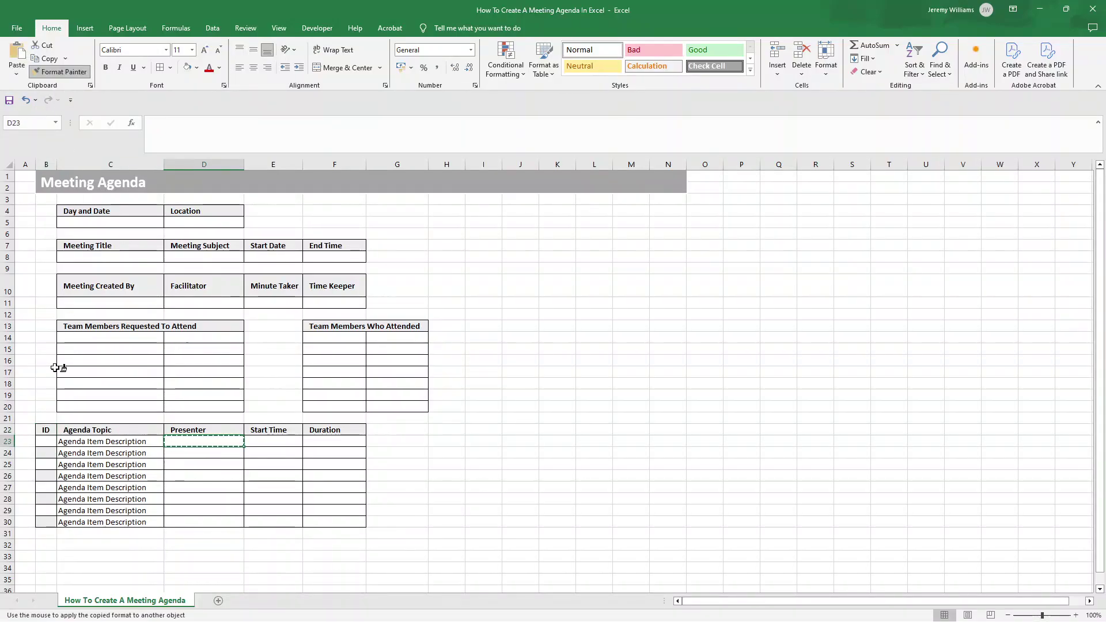
{"action": "left_click_drag", "start_coordinate": [43, 442], "coordinate": [48, 521]}
Step: Enter "#01" in B23 and fill the ID series down the column to B31
{"action": "double_click", "coordinate": [51, 442]}
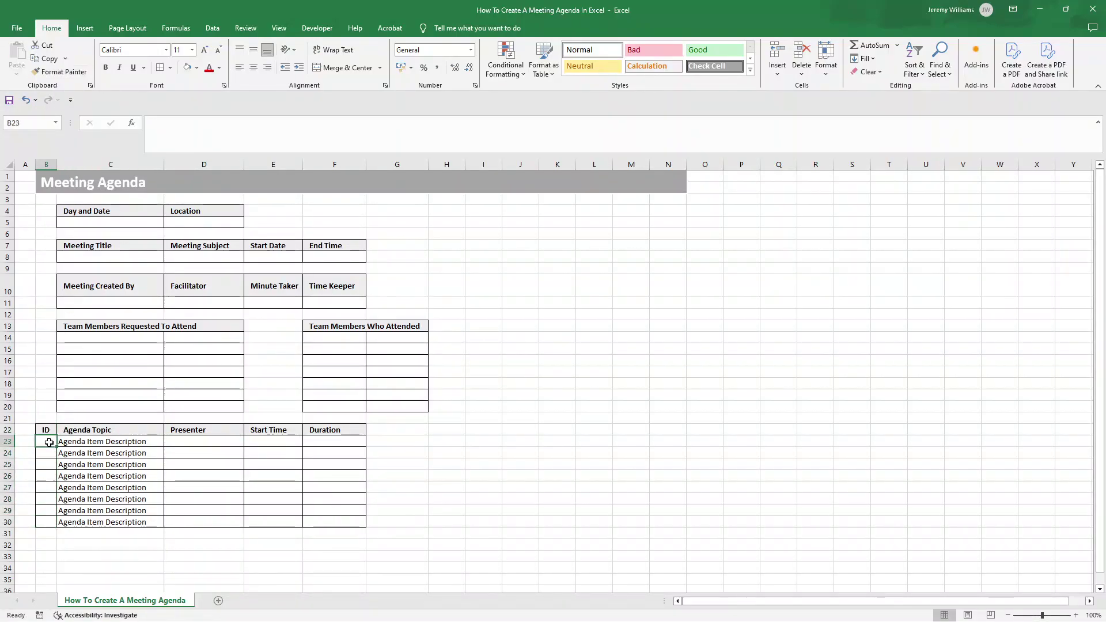
{"action": "type", "text": "#01"}
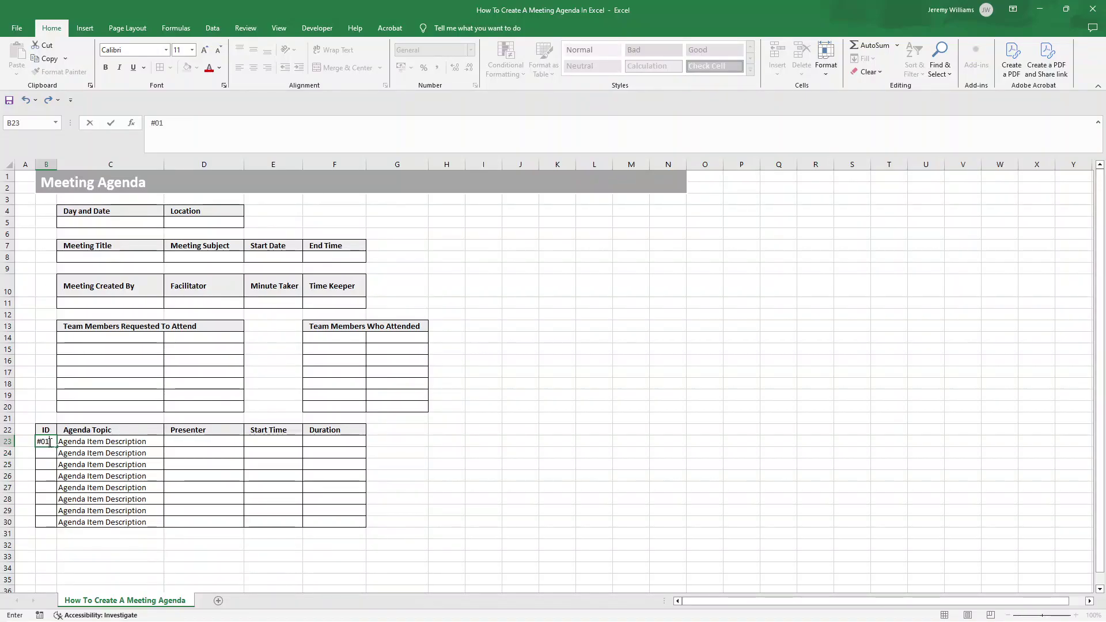
{"action": "key", "text": "Return"}
{"action": "left_click", "coordinate": [49, 442]}
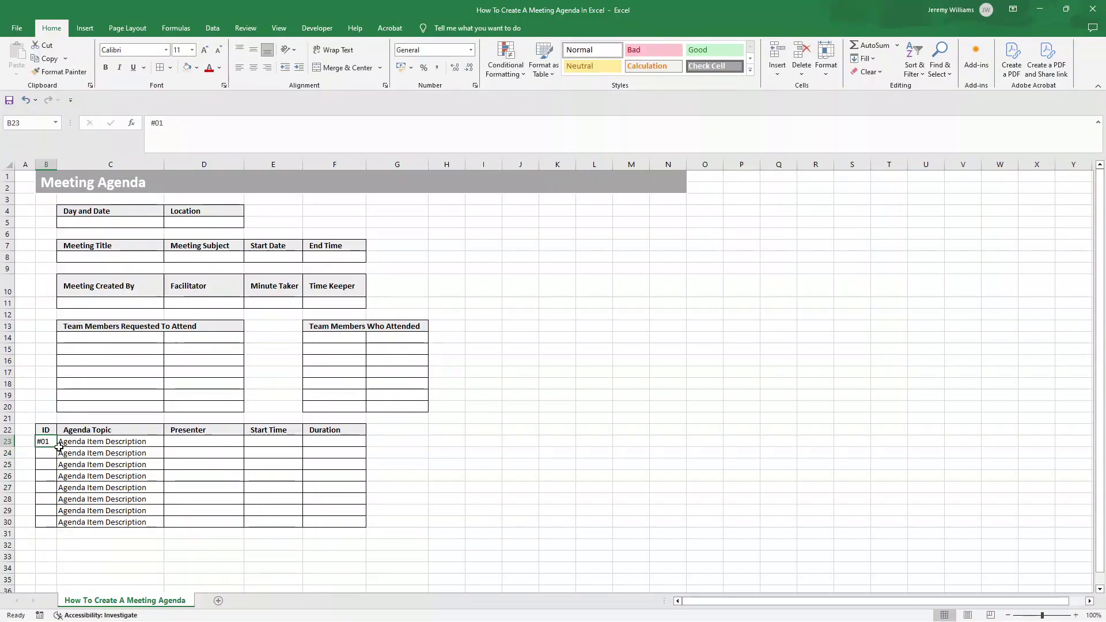
{"action": "left_click_drag", "start_coordinate": [56, 447], "coordinate": [60, 536]}
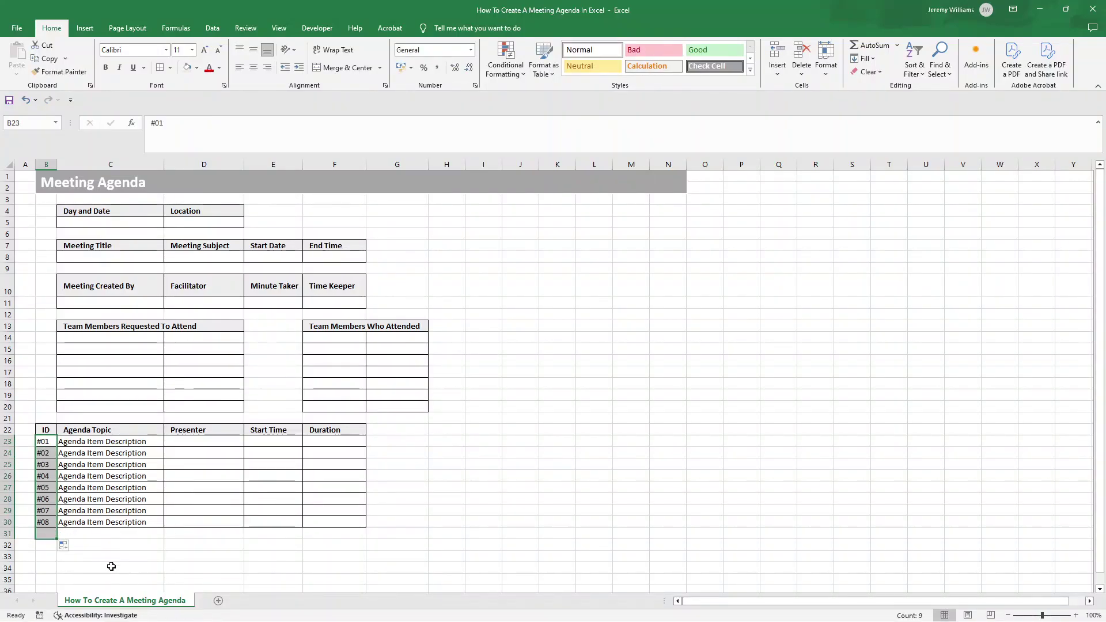
Step: Clear the surplus ID in B31 and remove its border by copying the format of an empty cell
{"action": "left_click", "coordinate": [58, 536]}
{"action": "key", "text": "Delete"}
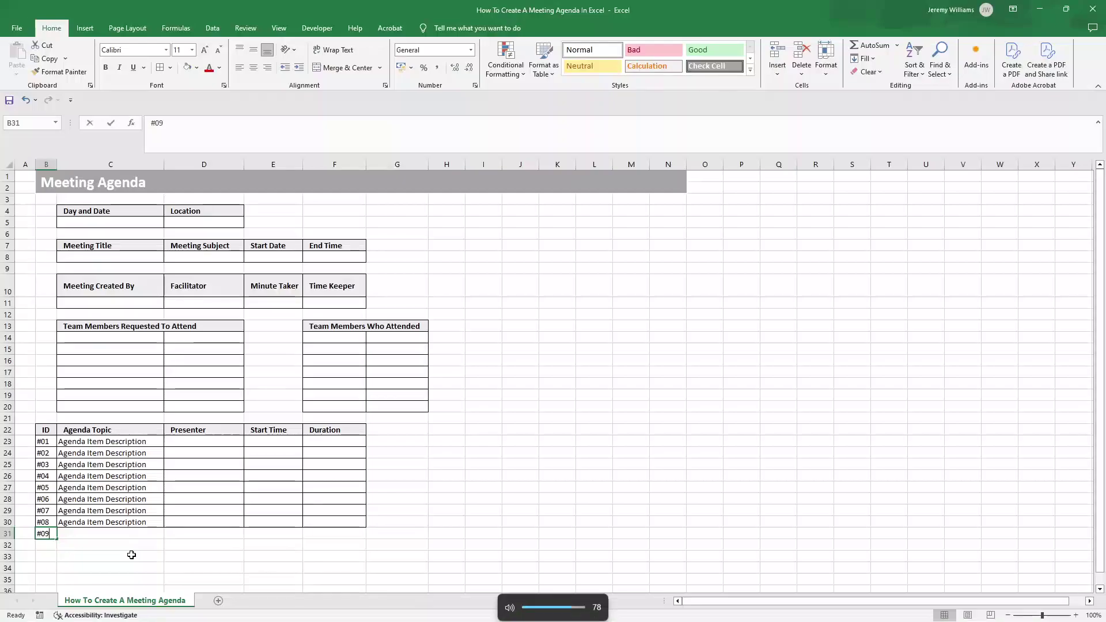
{"action": "left_click", "coordinate": [110, 547]}
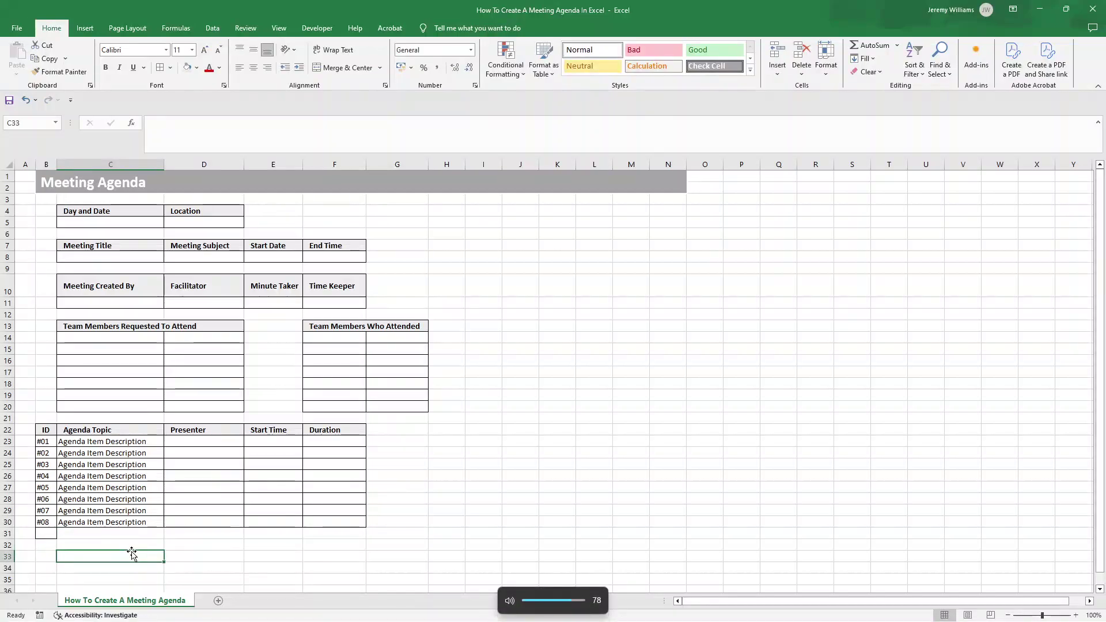
{"action": "left_click", "coordinate": [62, 72]}
{"action": "left_click", "coordinate": [47, 534]}
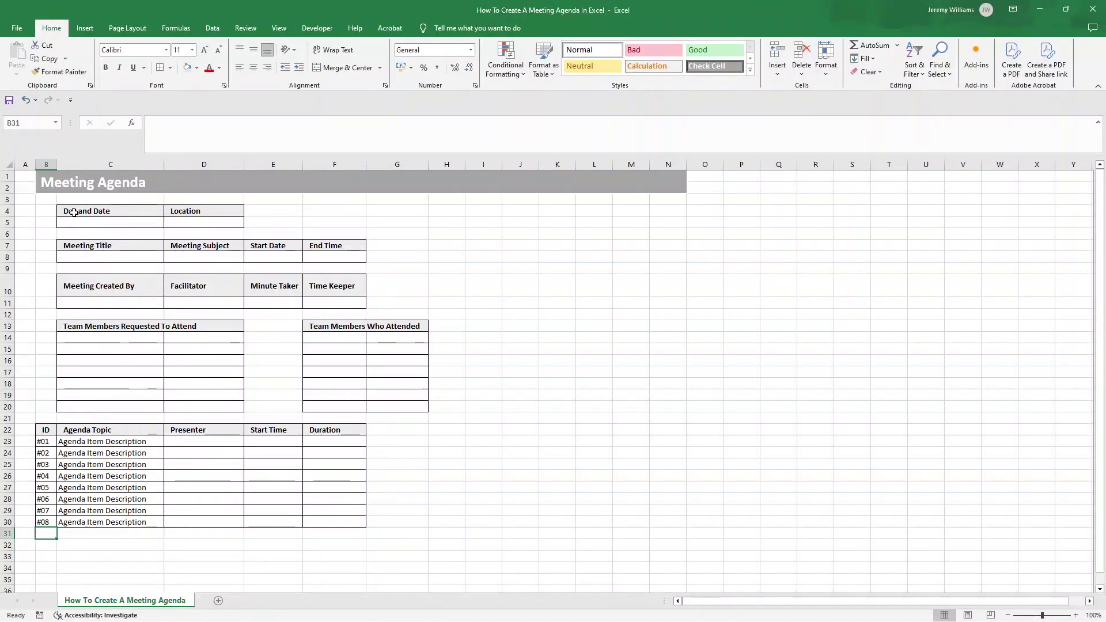
Step: Move the meeting details and team member blocks in C4:G20 one column left to B4, and widen column B to fit their headings
{"action": "left_click_drag", "start_coordinate": [73, 213], "coordinate": [380, 410]}
{"action": "left_click_drag", "start_coordinate": [67, 213], "coordinate": [52, 211]}
{"action": "left_click", "coordinate": [51, 162]}
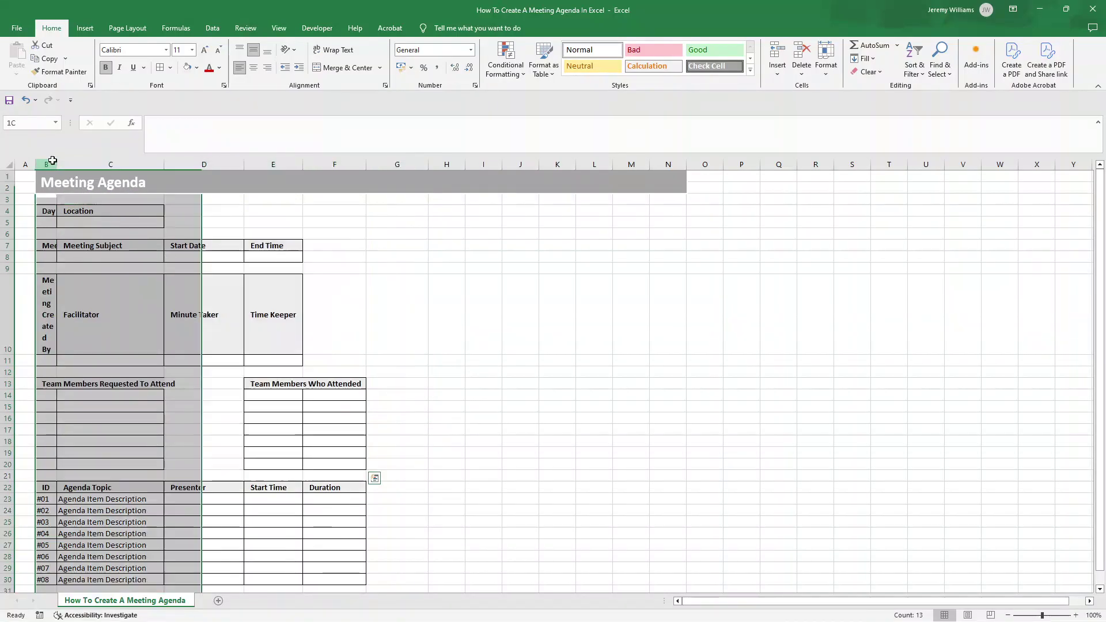
{"action": "left_click_drag", "start_coordinate": [57, 163], "coordinate": [105, 165]}
{"action": "scroll", "coordinate": [142, 286], "scroll_direction": "down", "scroll_amount": 3}
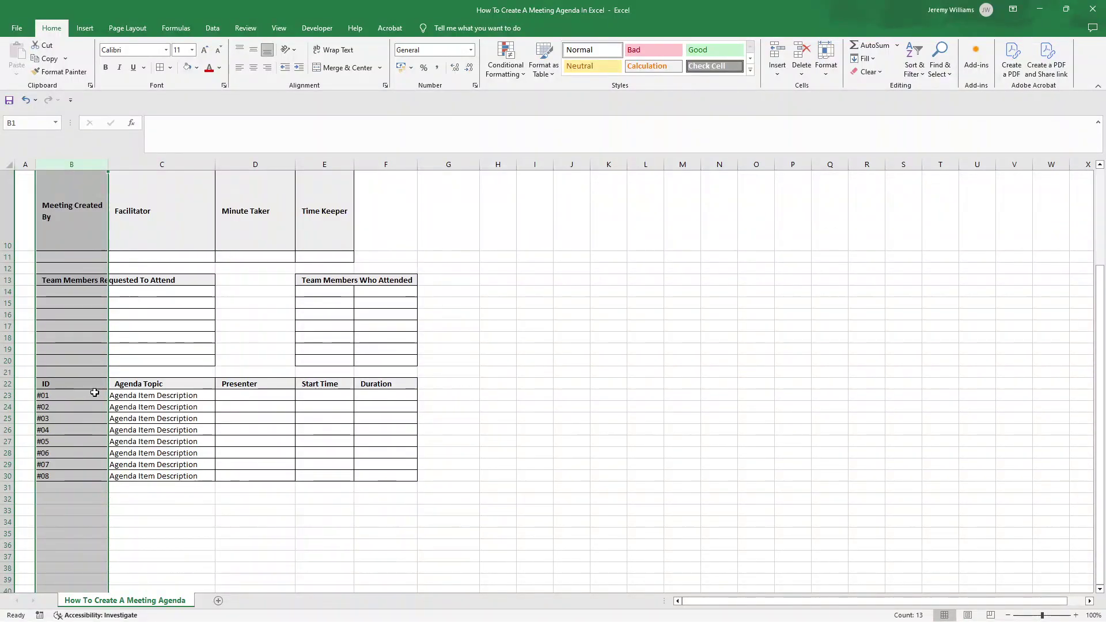
{"action": "left_click", "coordinate": [87, 395]}
{"action": "scroll", "coordinate": [96, 366], "scroll_direction": "up", "scroll_amount": 3}
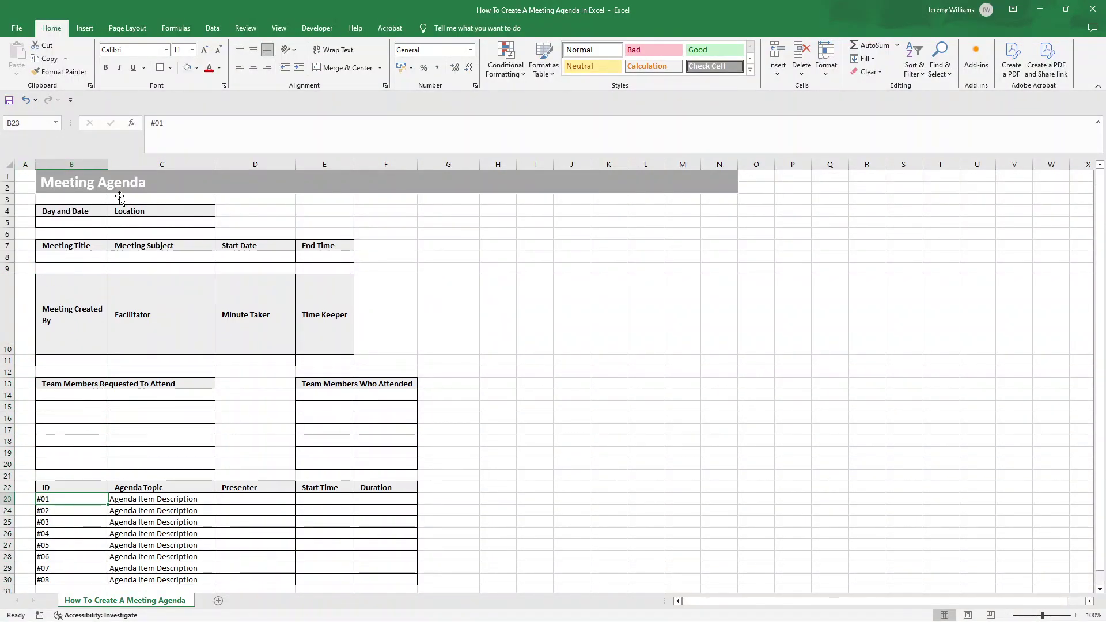
Step: Move the Meeting Agenda title banner left so it starts at the edge of column A
{"action": "left_click", "coordinate": [175, 184]}
{"action": "left_click_drag", "start_coordinate": [175, 188], "coordinate": [153, 187]}
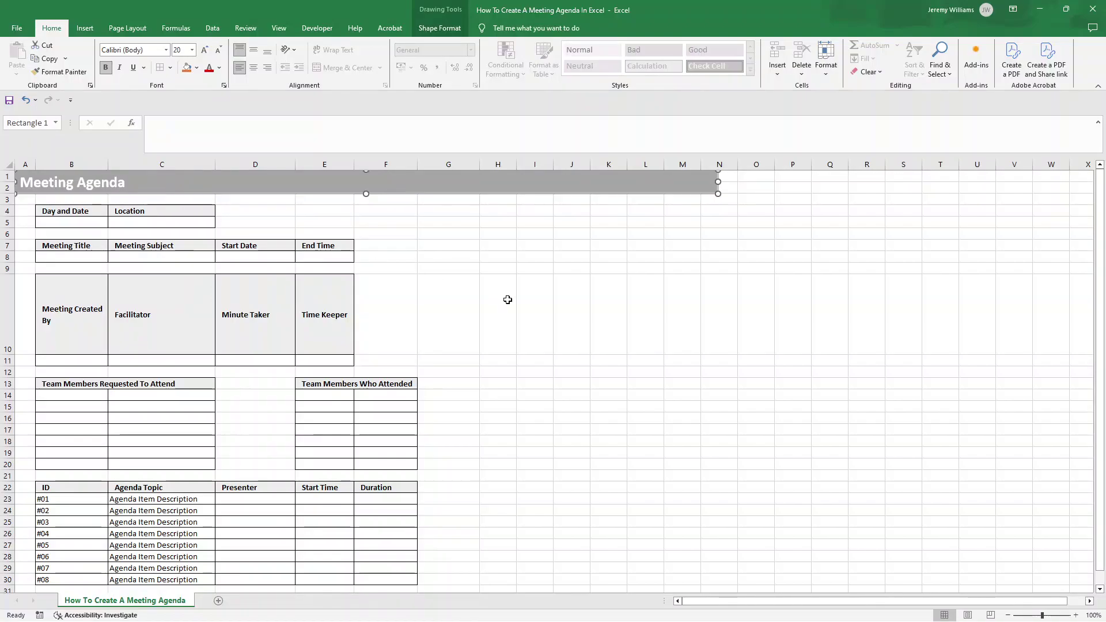
{"action": "left_click", "coordinate": [507, 299]}
Step: Auto-fit the height of row 10 and narrow column D
{"action": "double_click", "coordinate": [10, 354]}
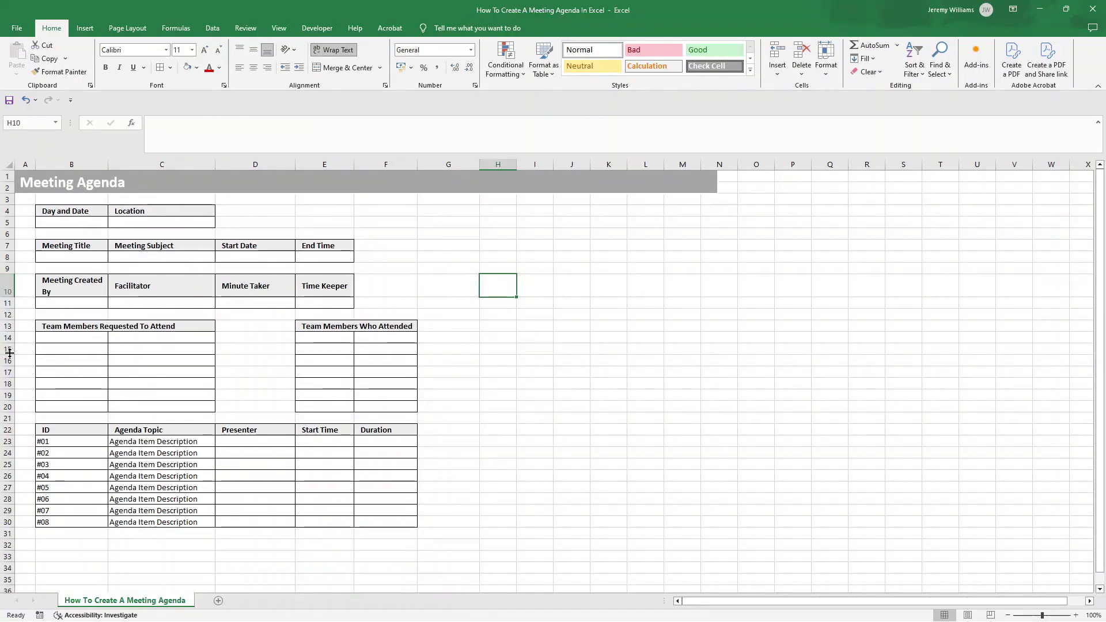
{"action": "left_click", "coordinate": [282, 323]}
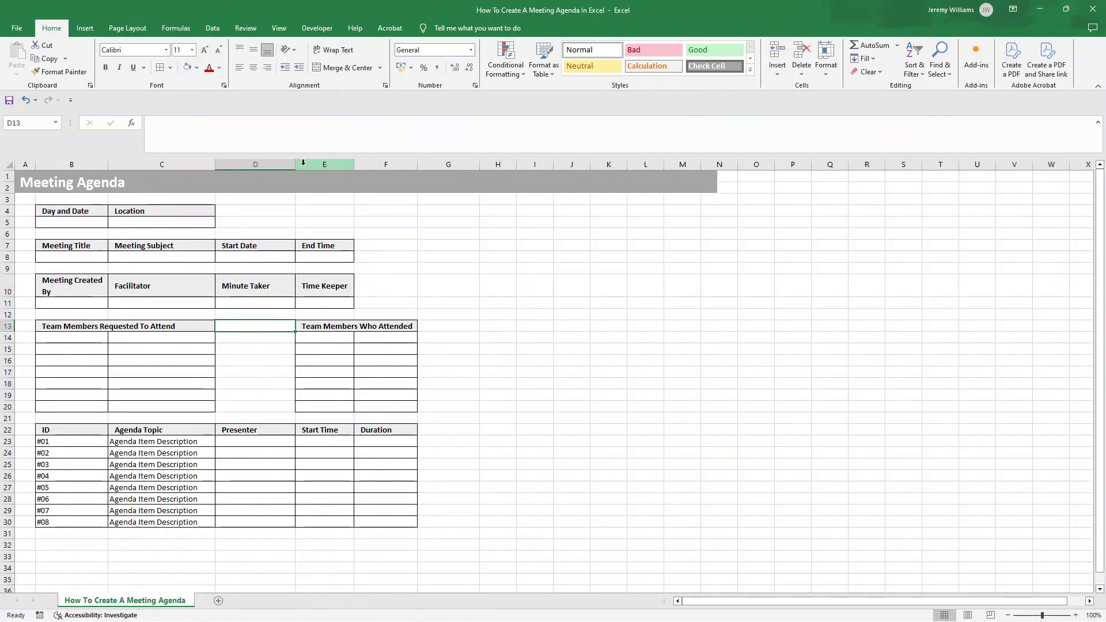
{"action": "left_click_drag", "start_coordinate": [295, 167], "coordinate": [268, 168]}
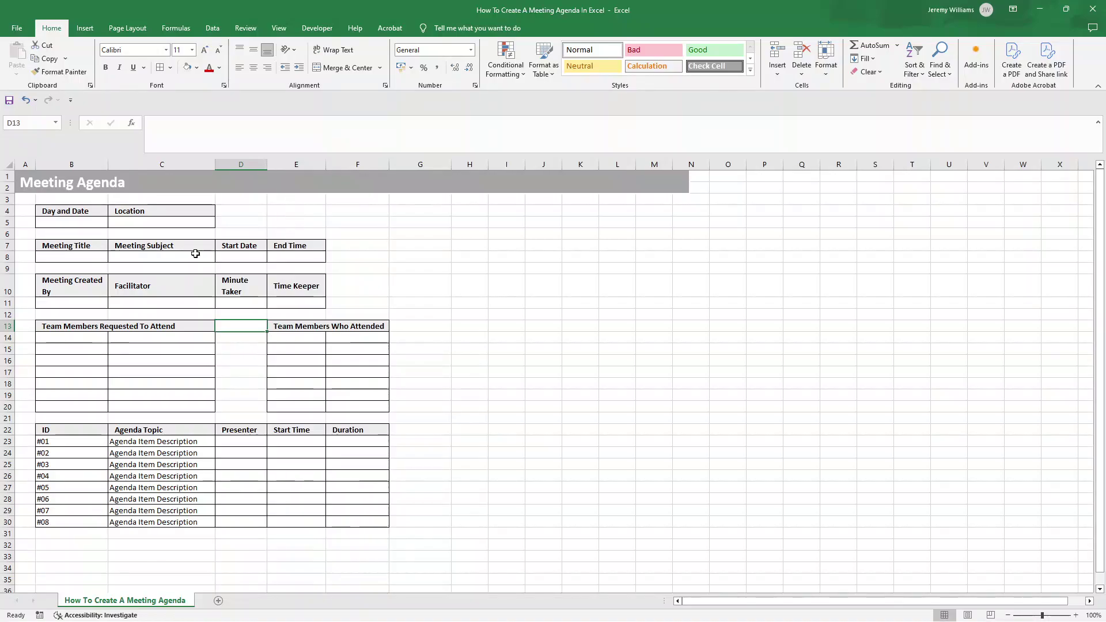
Step: Widen column D so the Minute Taker heading in D10 fits on one line
{"action": "left_click_drag", "start_coordinate": [295, 246], "coordinate": [66, 246]}
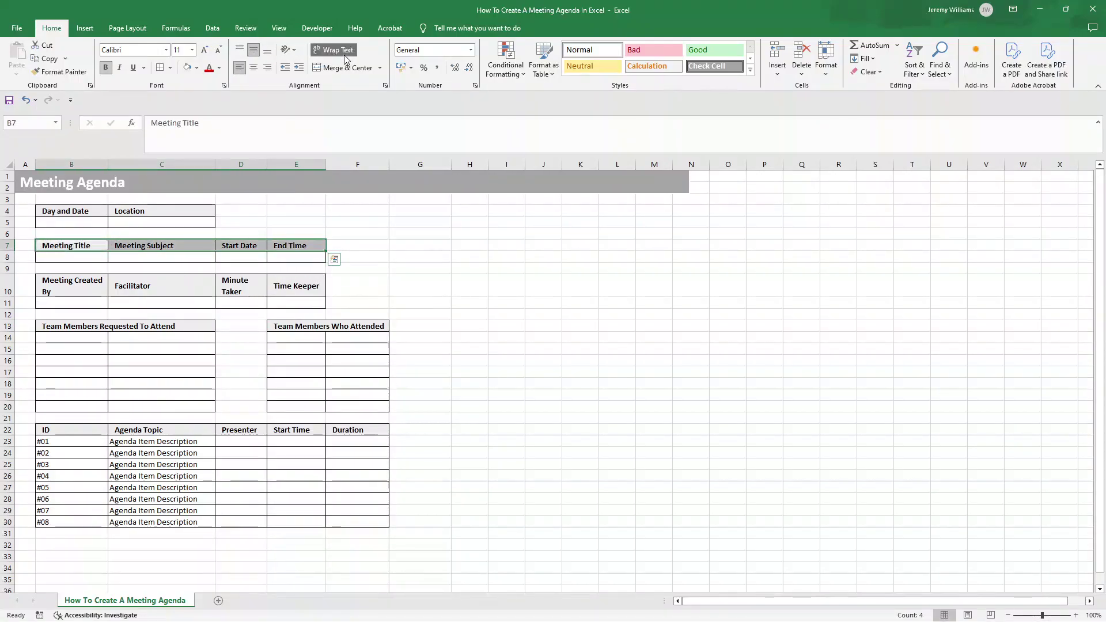
{"action": "left_click", "coordinate": [393, 248]}
{"action": "left_click", "coordinate": [238, 294]}
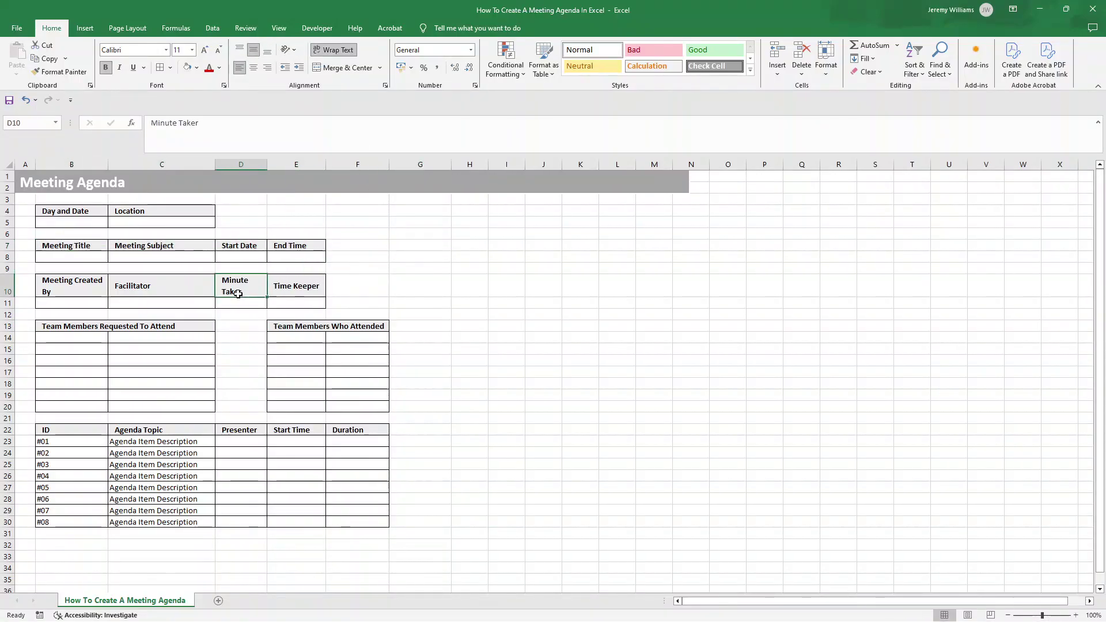
{"action": "left_click", "coordinate": [412, 284]}
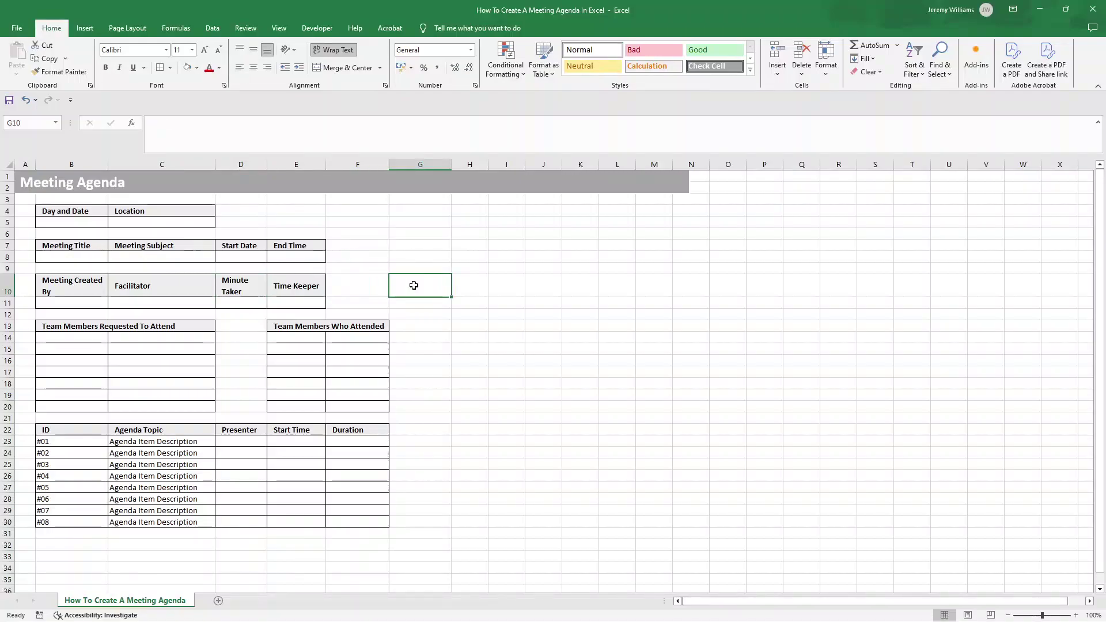
{"action": "left_click", "coordinate": [258, 326]}
{"action": "left_click_drag", "start_coordinate": [267, 168], "coordinate": [276, 167]}
Step: Copy the agenda table's heading row B22:F22 to B32, leaving one empty row below the table
{"action": "scroll", "coordinate": [271, 375], "scroll_direction": "down", "scroll_amount": 3}
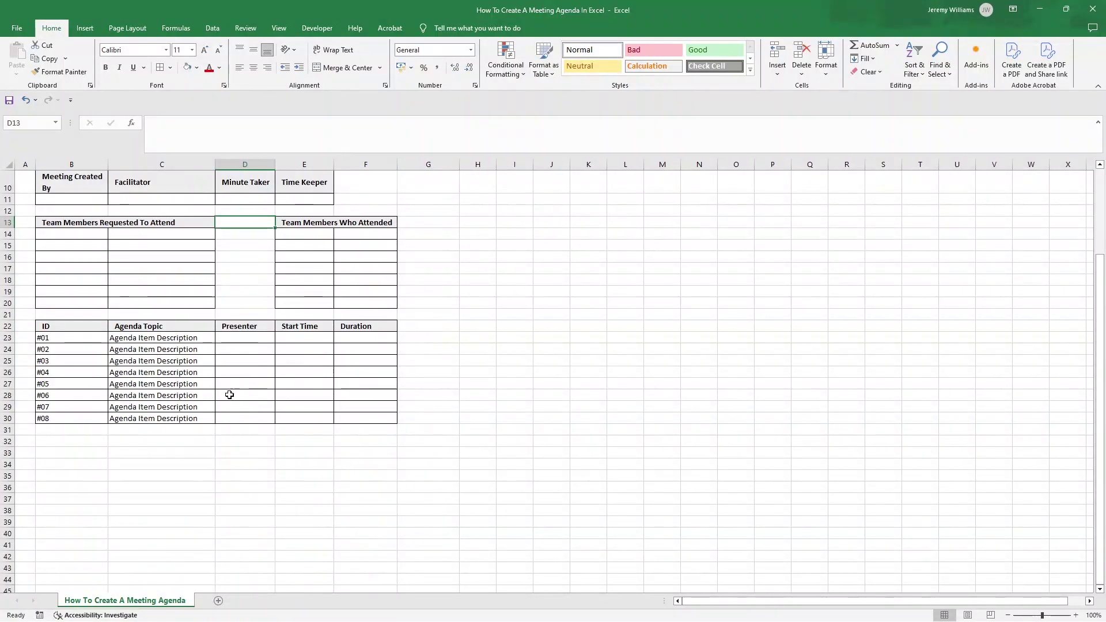
{"action": "left_click", "coordinate": [89, 442]}
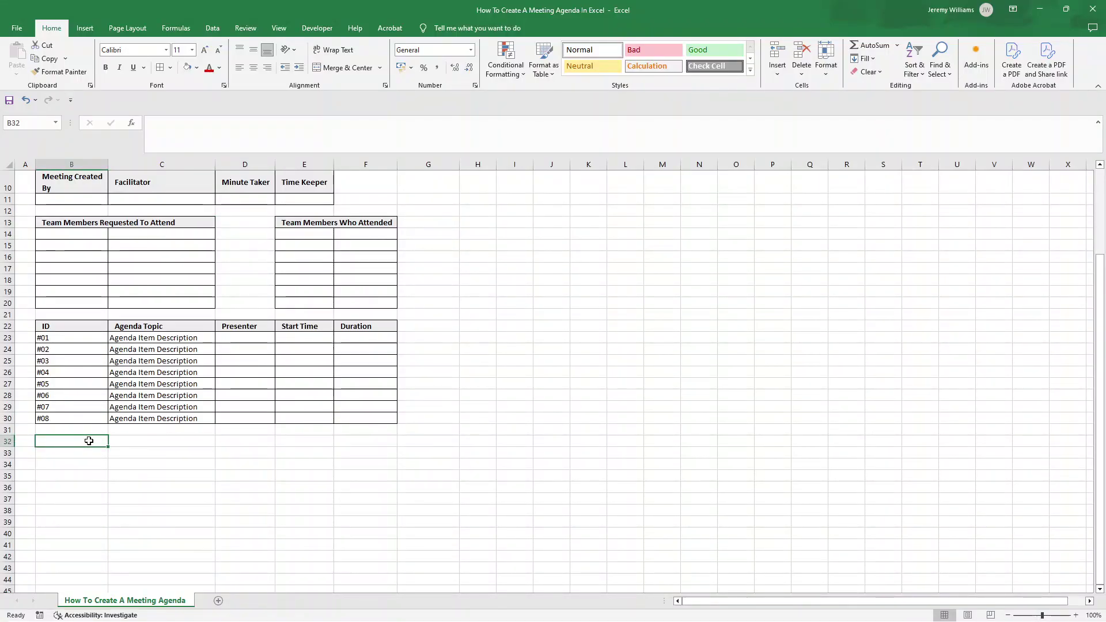
{"action": "left_click", "coordinate": [64, 325]}
{"action": "left_click_drag", "start_coordinate": [63, 326], "coordinate": [372, 327]}
{"action": "key", "text": "ctrl+c"}
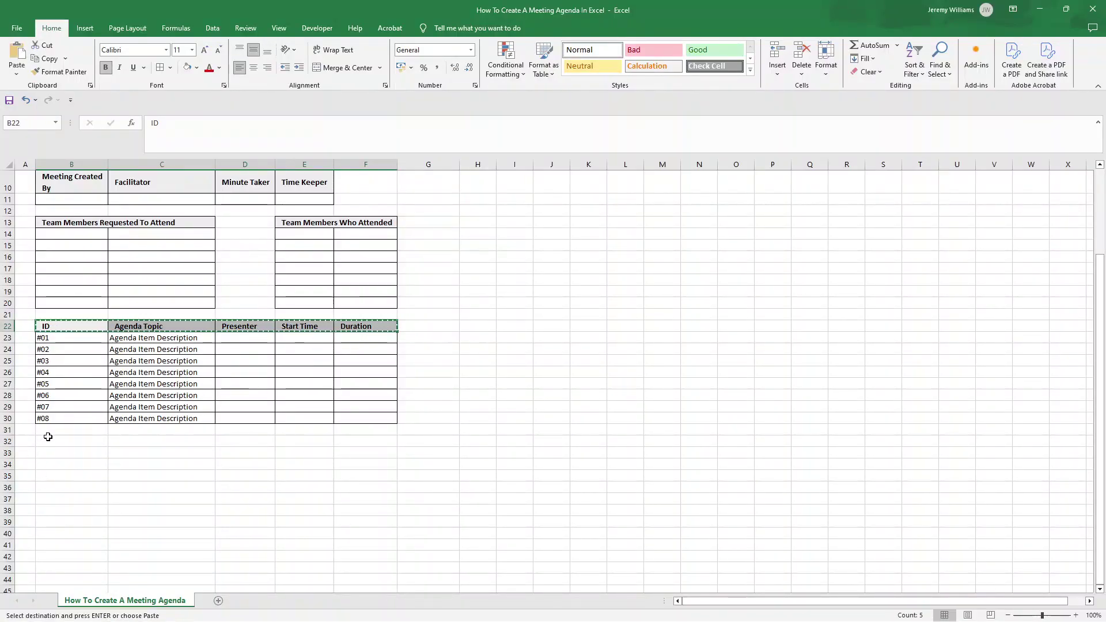
{"action": "left_click", "coordinate": [52, 439]}
{"action": "key", "text": "ctrl+v"}
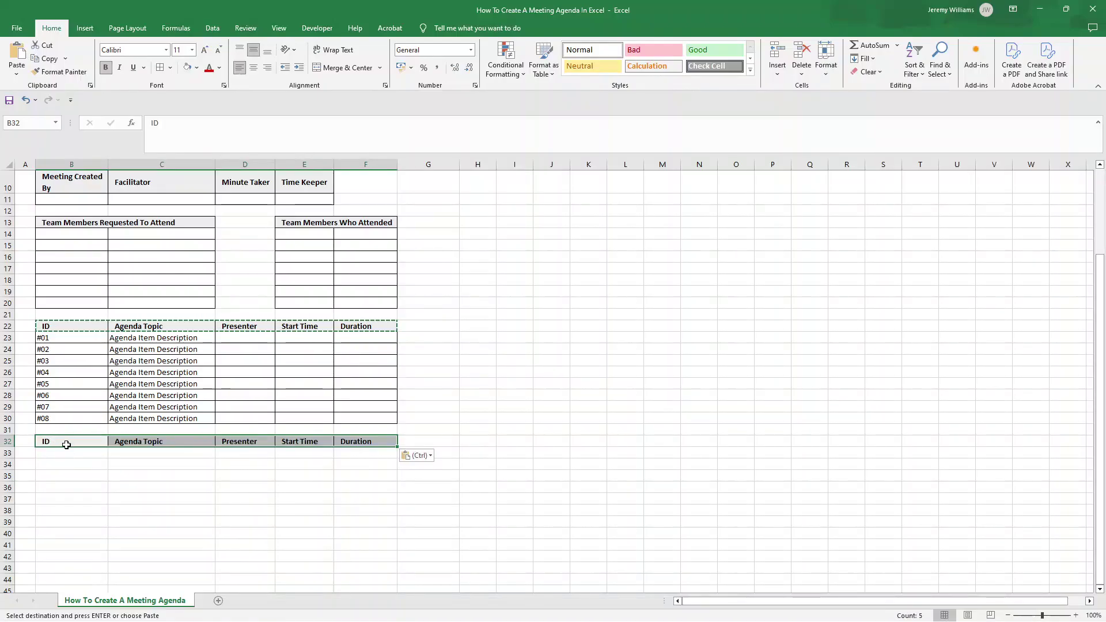
Step: Merge and center the copied headings in B32:F32 into one cell and replace its text with "Notes"
{"action": "left_click", "coordinate": [64, 442]}
{"action": "left_click_drag", "start_coordinate": [377, 438], "coordinate": [79, 443]}
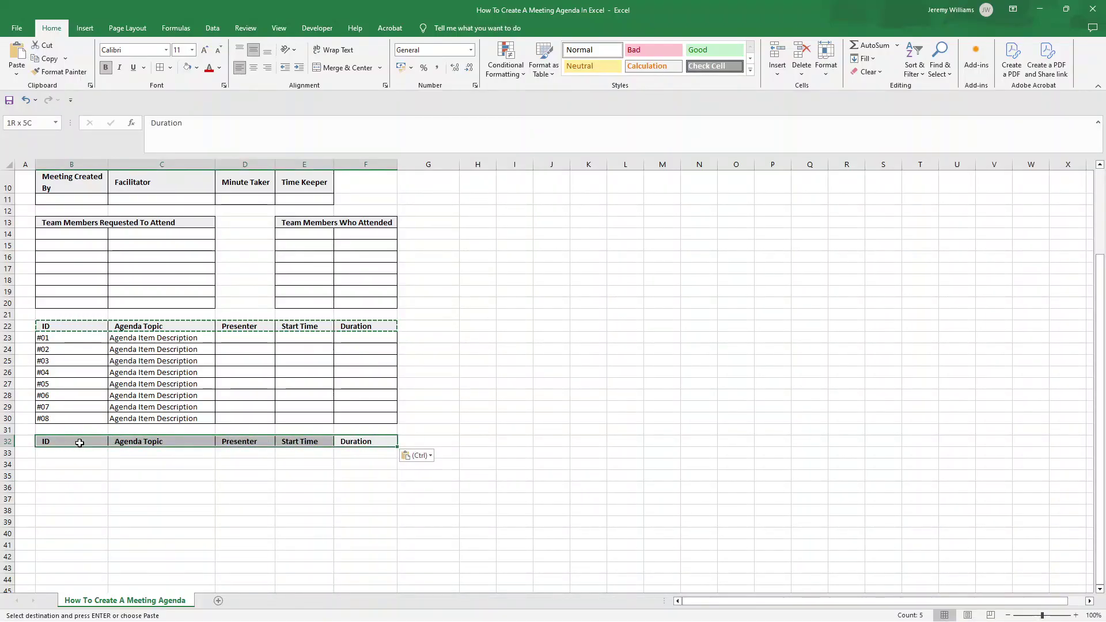
{"action": "left_click", "coordinate": [327, 70]}
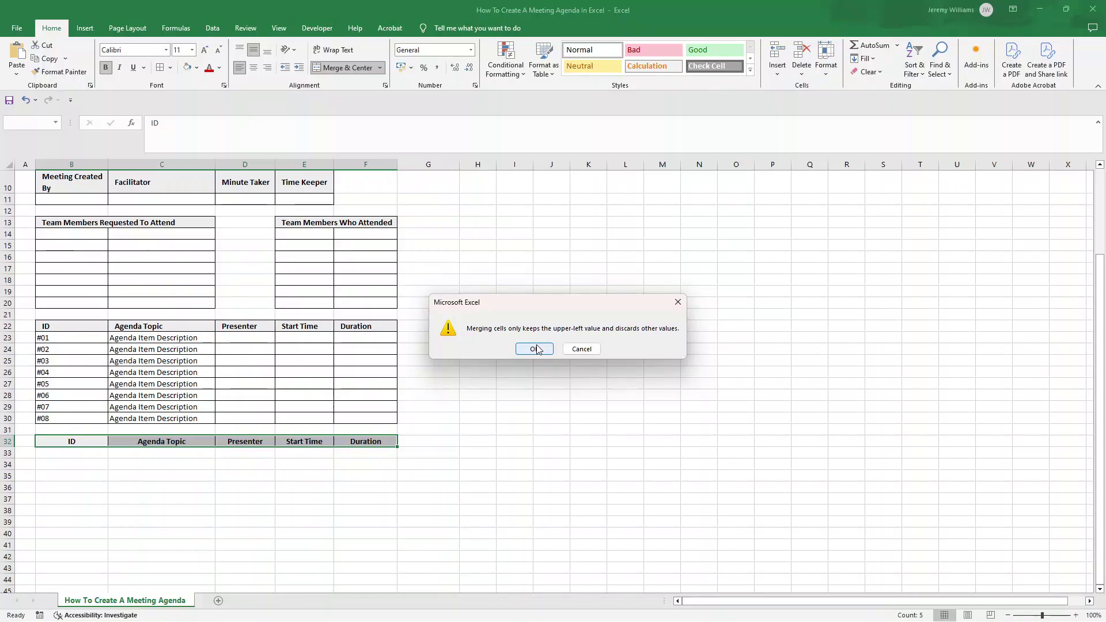
{"action": "left_click", "coordinate": [517, 350]}
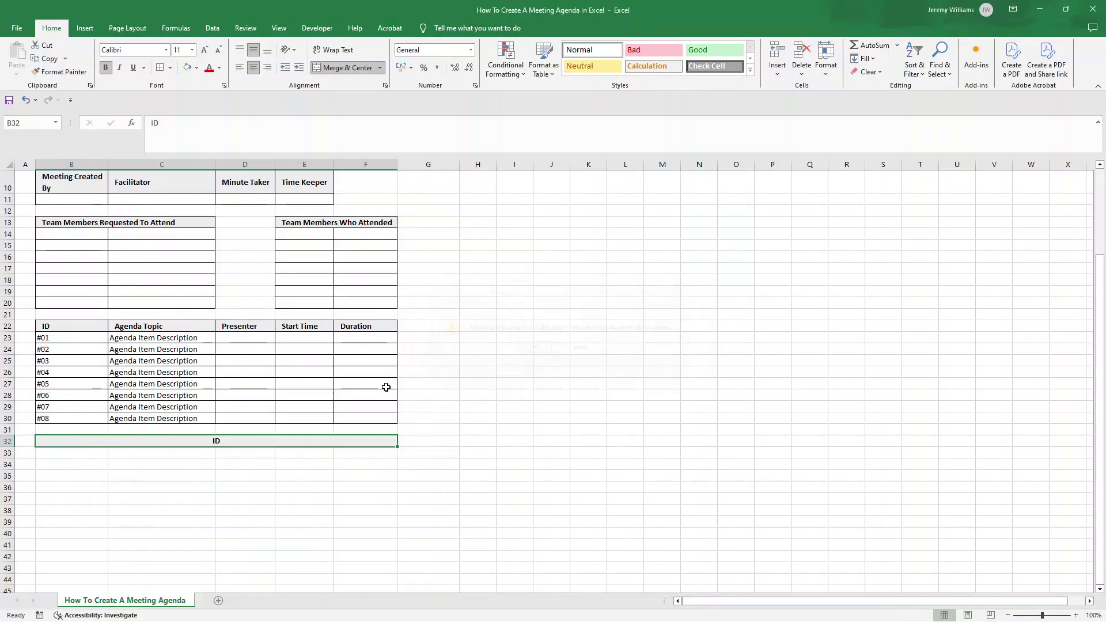
{"action": "double_click", "coordinate": [220, 441]}
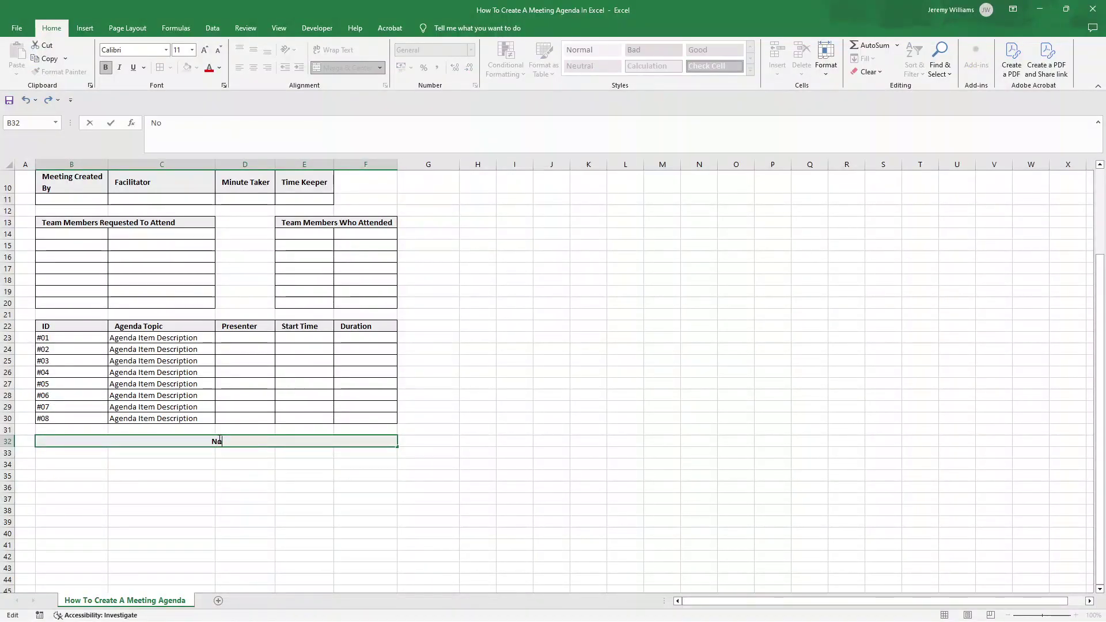
{"action": "key", "text": "BackSpace"}
{"action": "key", "text": "BackSpace"}
{"action": "type", "text": "Notes"}
{"action": "key", "text": "Return"}
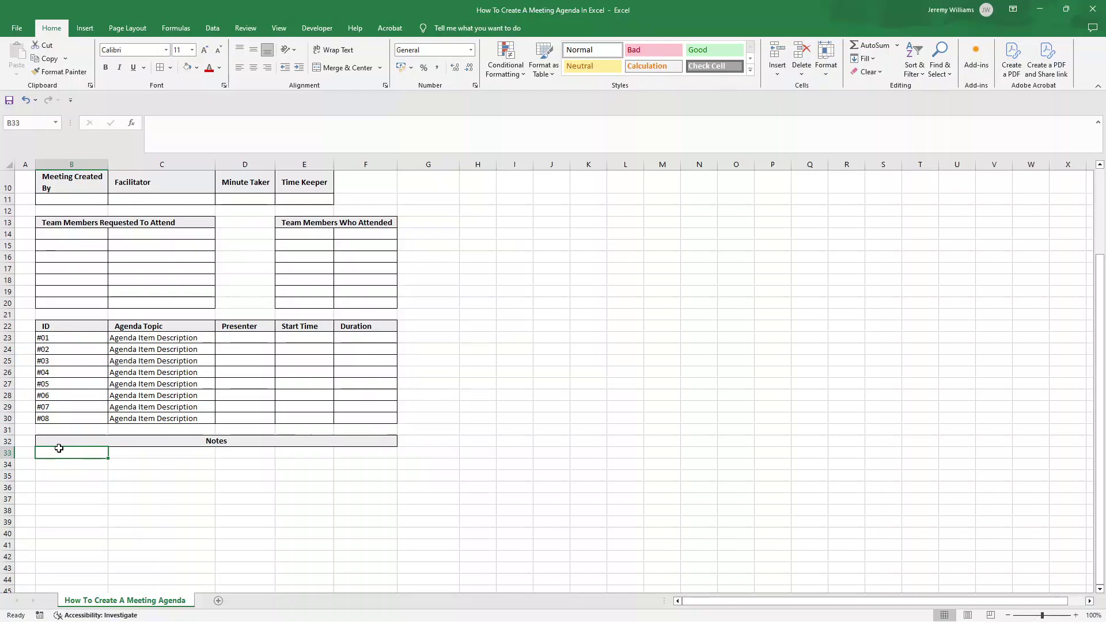
Step: Merge and center B33:F33 below the Notes heading and copy that format to rows 34, 35 and 36
{"action": "left_click_drag", "start_coordinate": [53, 447], "coordinate": [341, 502]}
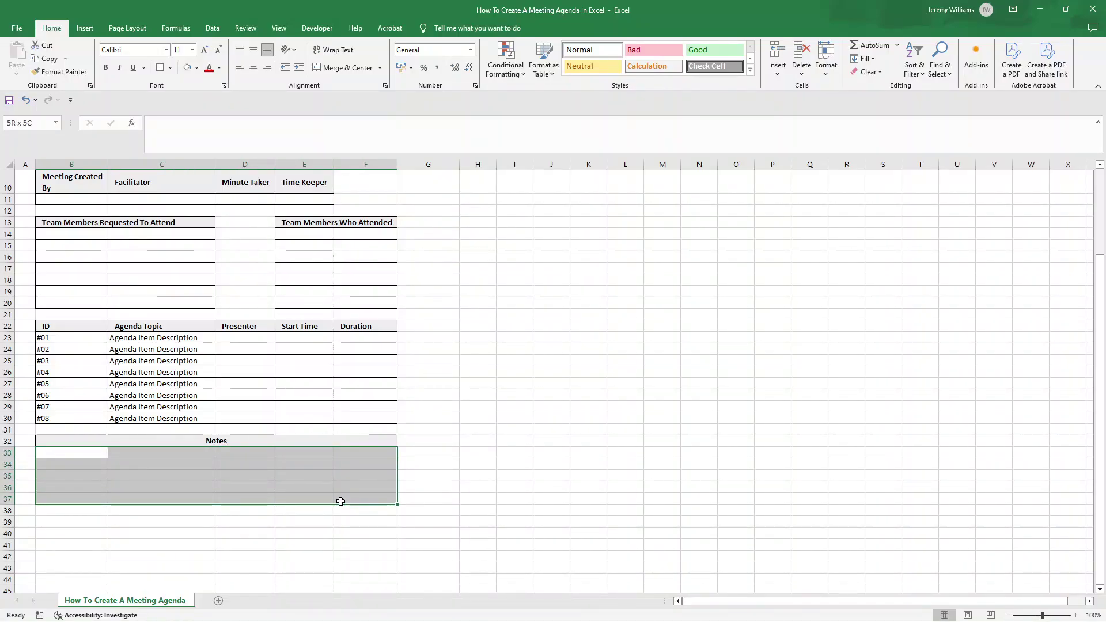
{"action": "left_click_drag", "start_coordinate": [341, 501], "coordinate": [342, 493]}
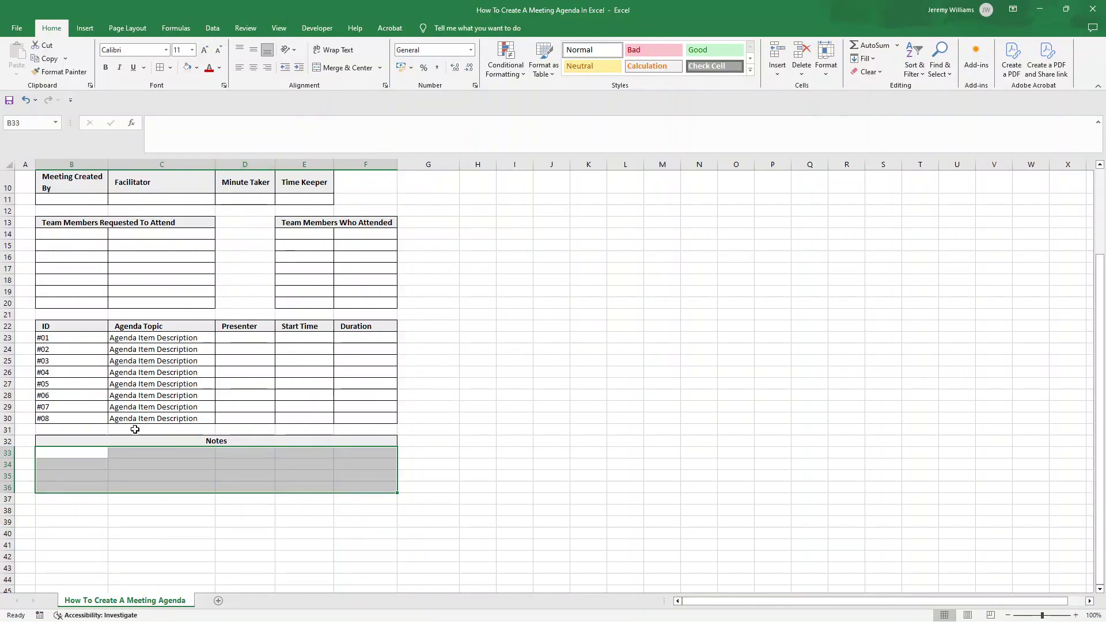
{"action": "left_click_drag", "start_coordinate": [92, 453], "coordinate": [341, 454]}
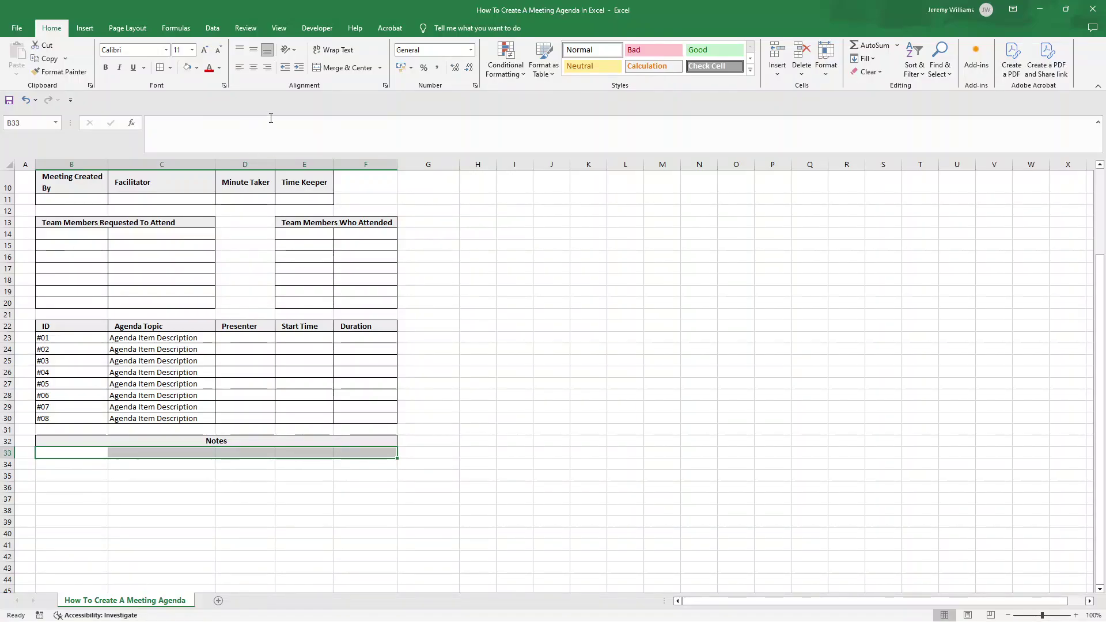
{"action": "left_click", "coordinate": [332, 71]}
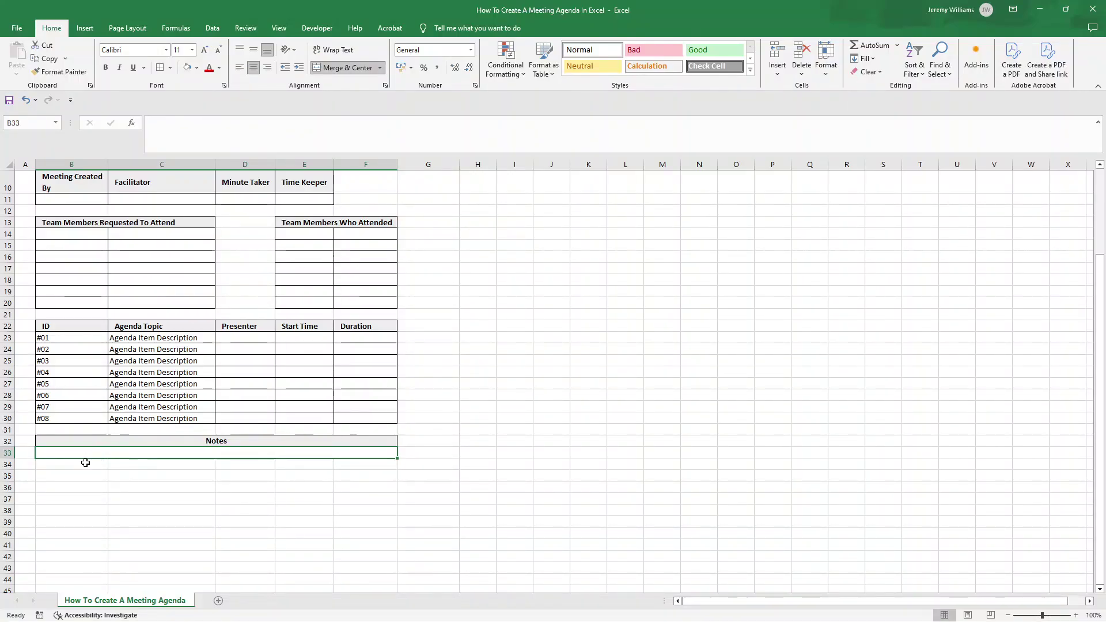
{"action": "left_click", "coordinate": [60, 71]}
{"action": "left_click", "coordinate": [81, 465]}
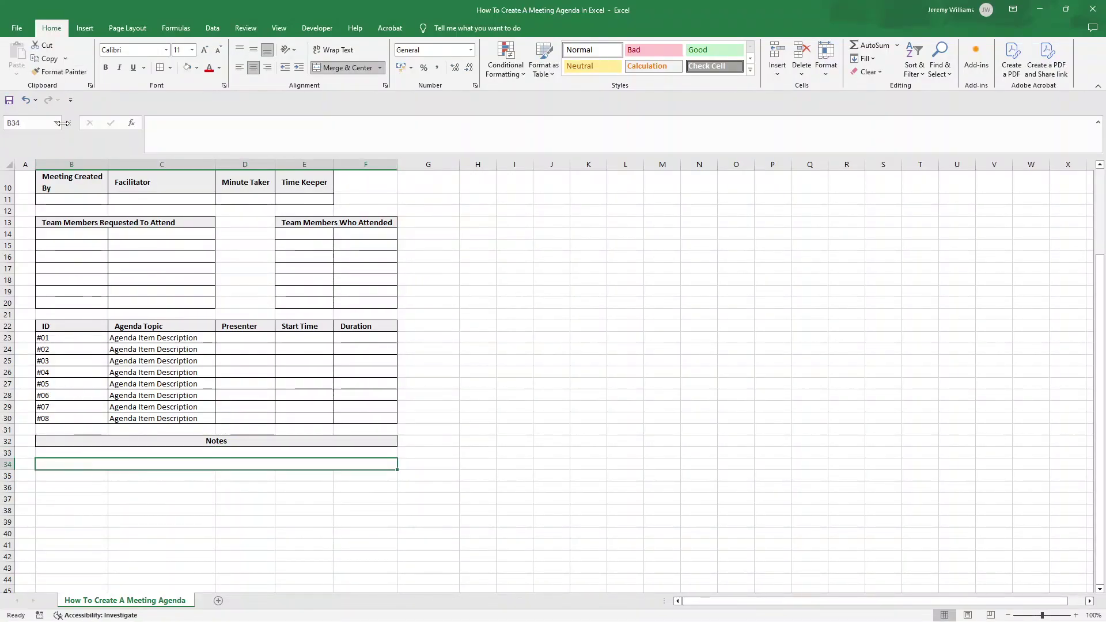
{"action": "left_click", "coordinate": [60, 72]}
{"action": "left_click", "coordinate": [74, 476]}
{"action": "left_click", "coordinate": [60, 71]}
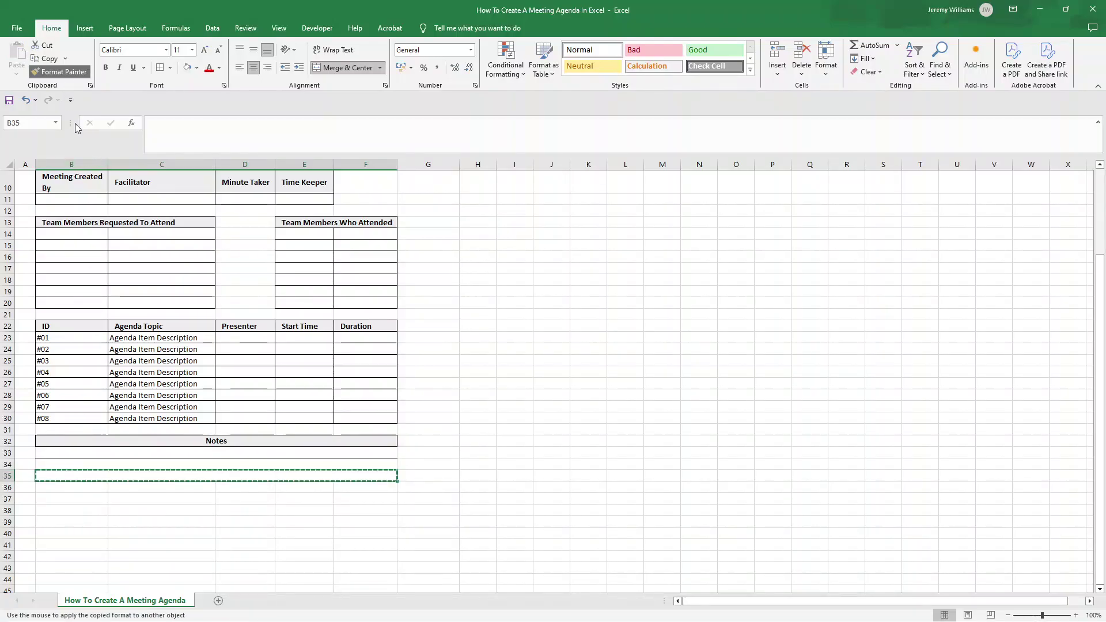
{"action": "left_click", "coordinate": [71, 488]}
Step: Apply borders to the whole Notes block B32:F36
{"action": "left_click_drag", "start_coordinate": [69, 441], "coordinate": [71, 489]}
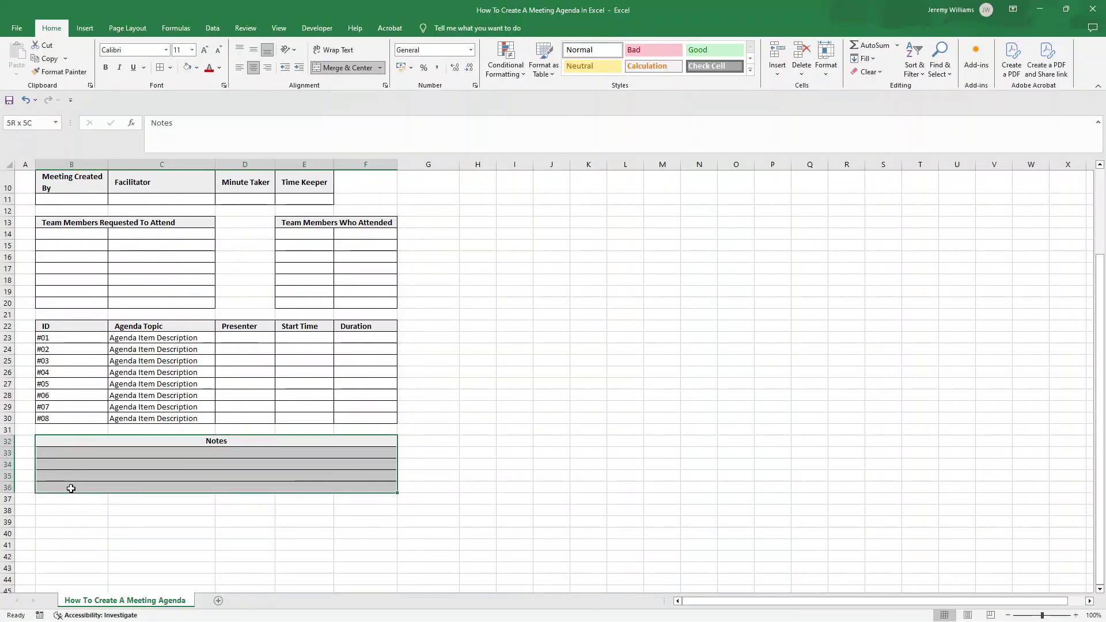
{"action": "left_click", "coordinate": [160, 68]}
{"action": "left_click", "coordinate": [260, 487]}
{"action": "left_click", "coordinate": [148, 453]}
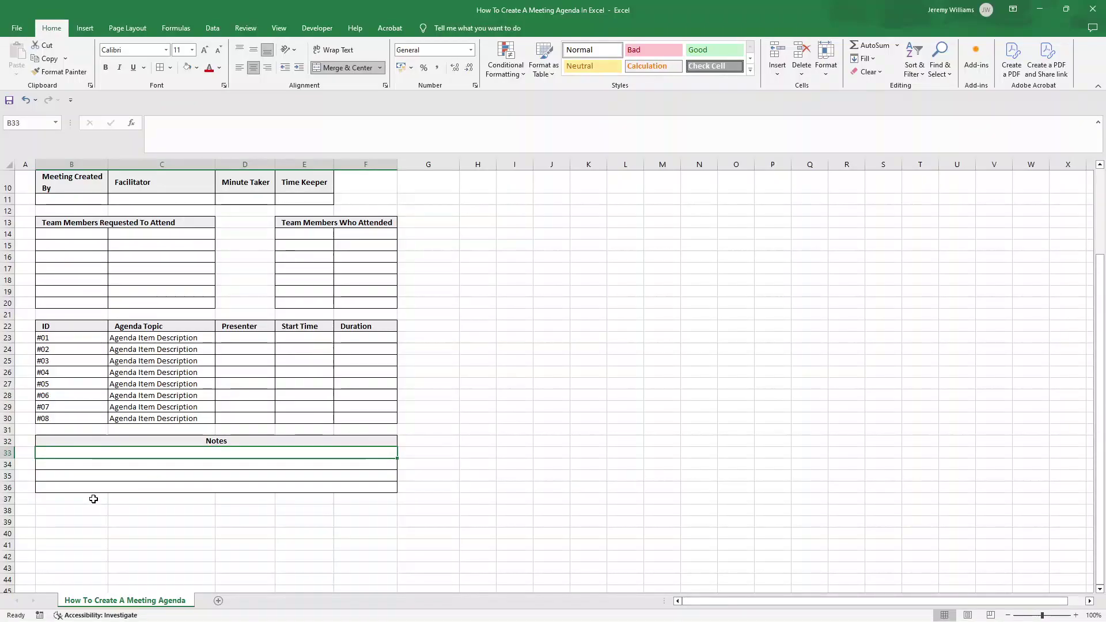
Step: Copy the Notes block B32:F36 to B38 to create a second block of the same layout
{"action": "left_click", "coordinate": [98, 439]}
{"action": "left_click_drag", "start_coordinate": [97, 439], "coordinate": [100, 483]}
{"action": "key", "text": "ctrl+c"}
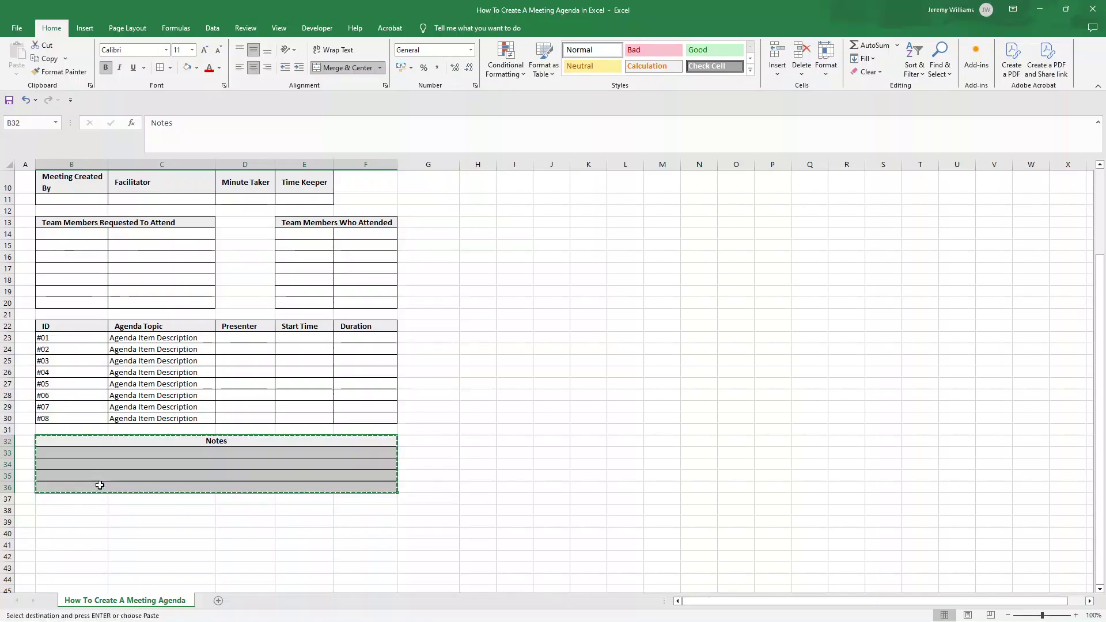
{"action": "left_click", "coordinate": [66, 509]}
{"action": "key", "text": "ctrl+v"}
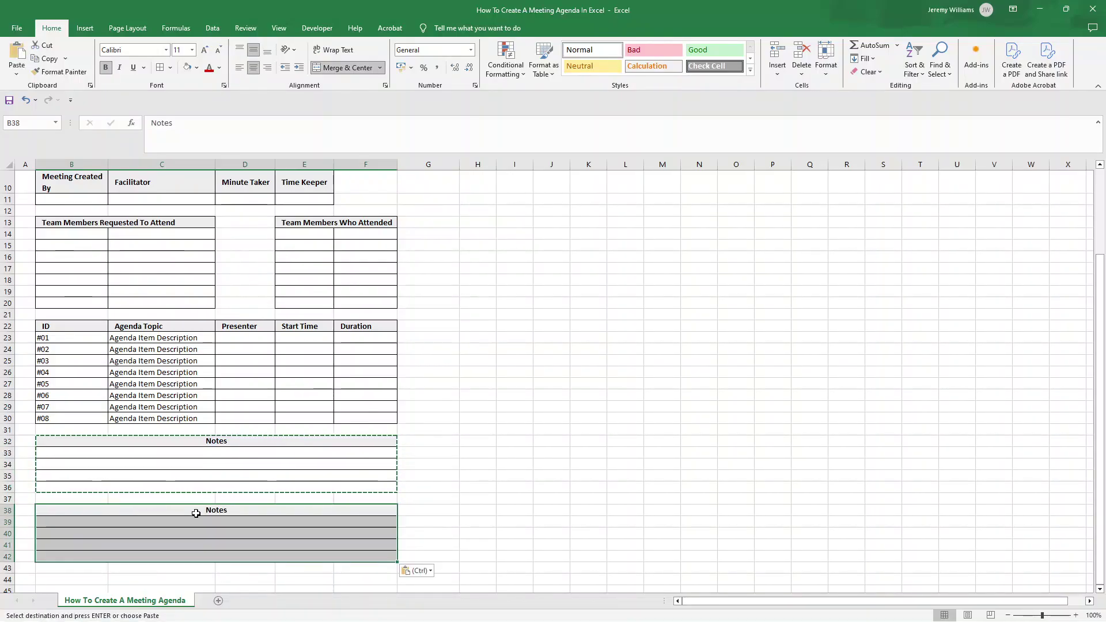
Step: Replace the heading of the copied block in B38 with "Achievements to Week"
{"action": "double_click", "coordinate": [222, 511]}
{"action": "double_click", "coordinate": [224, 511]}
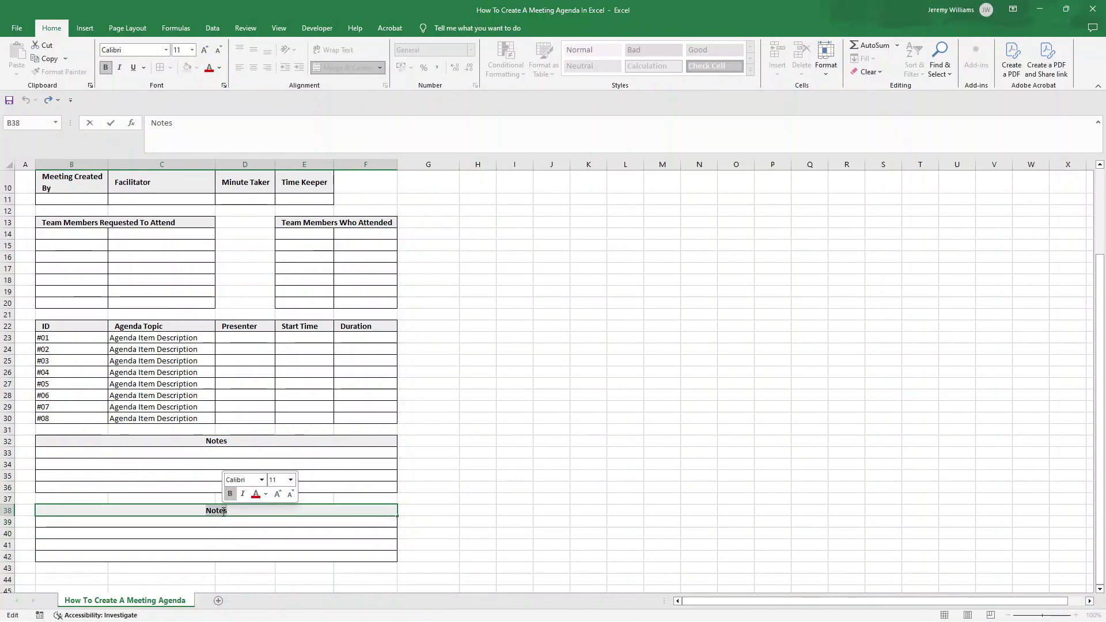
{"action": "type", "text": "Achie"}
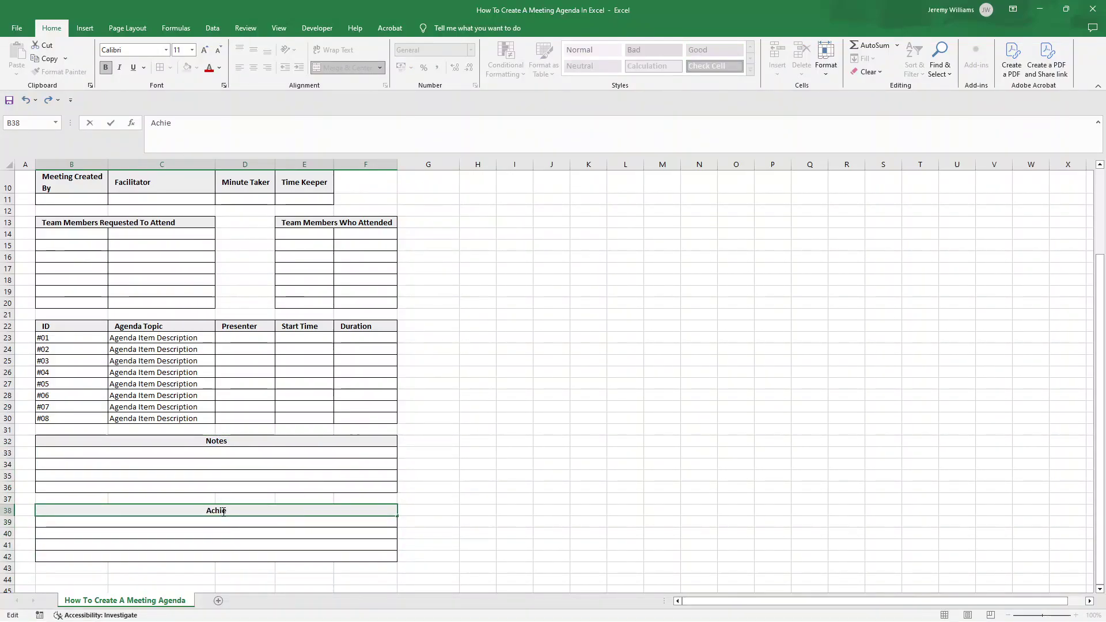
{"action": "type", "text": "vements to "}
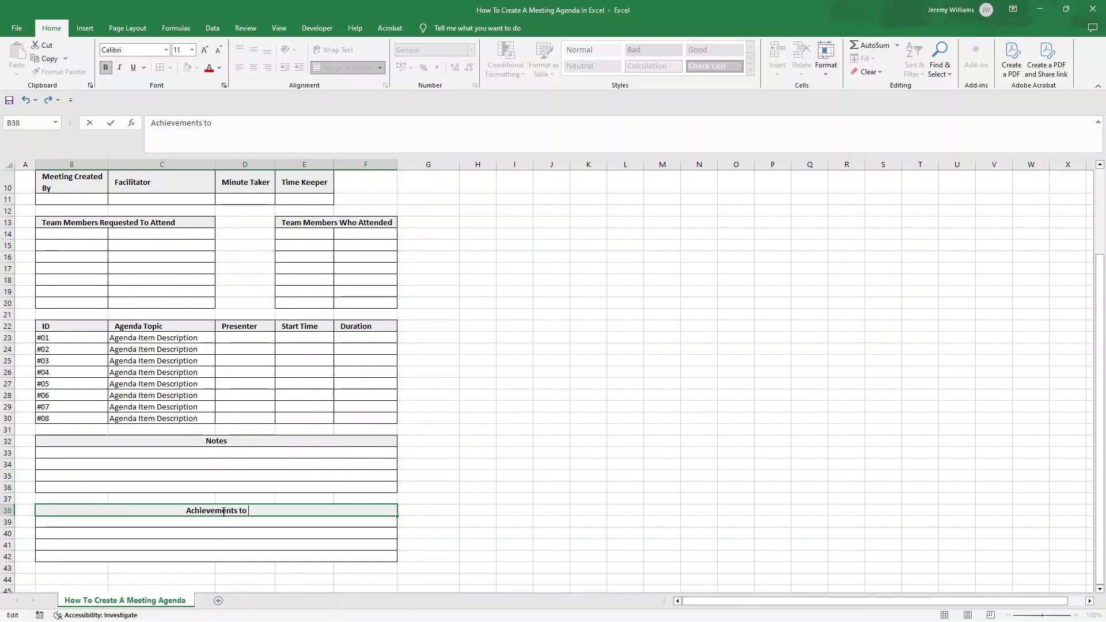
{"action": "type", "text": "Week"}
{"action": "key", "text": "Return"}
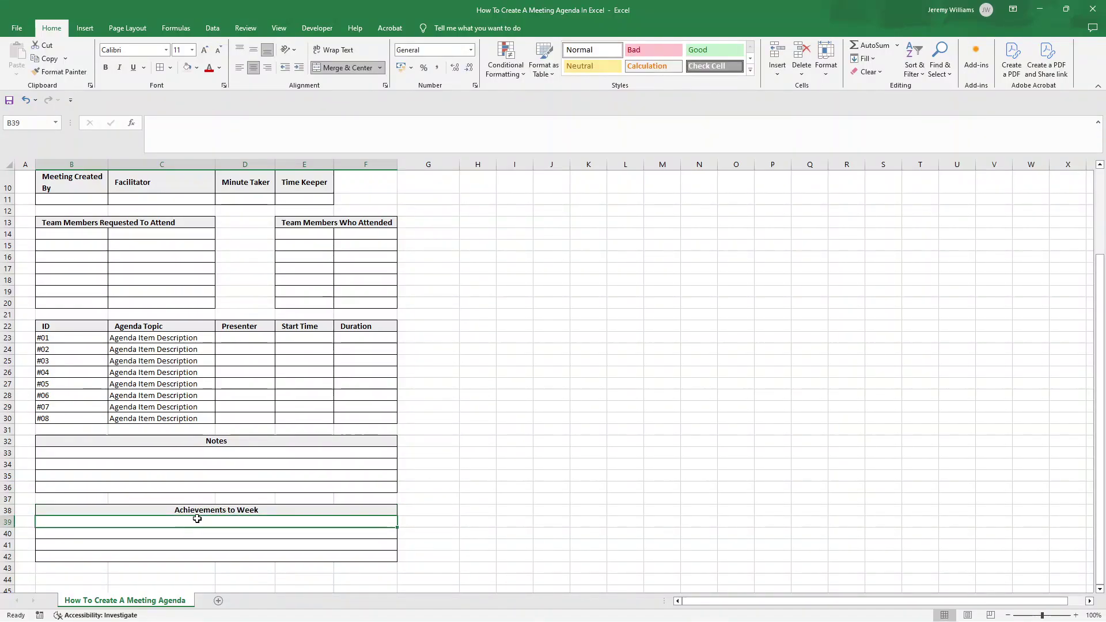
Step: Correct the heading in B38 to "Achievements this Week"
{"action": "scroll", "coordinate": [194, 509], "scroll_direction": "down", "scroll_amount": 2}
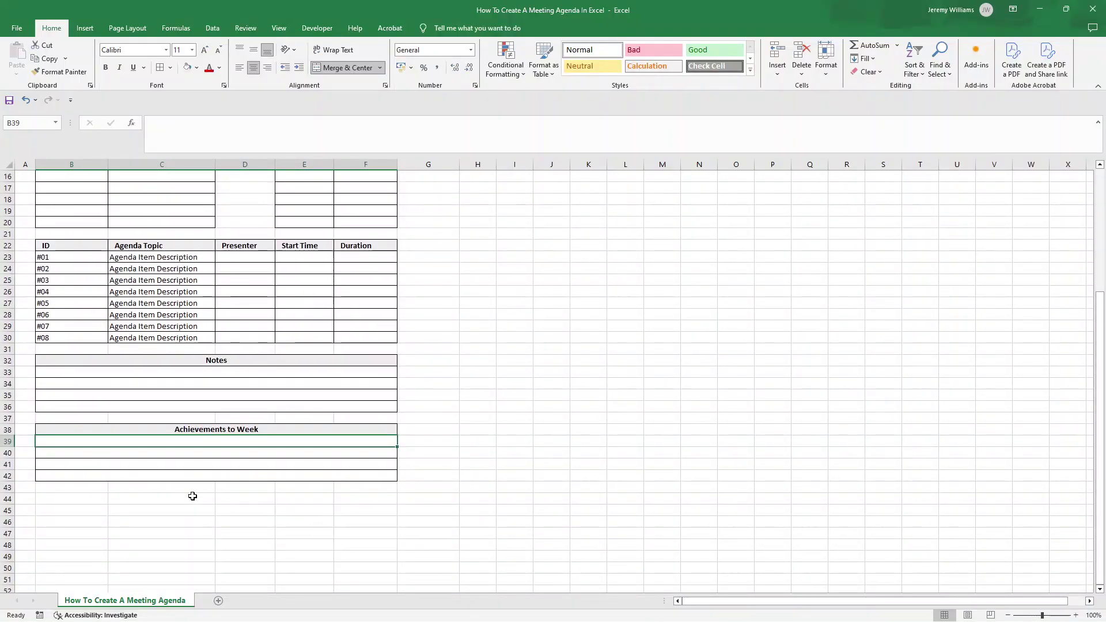
{"action": "left_click", "coordinate": [192, 427]}
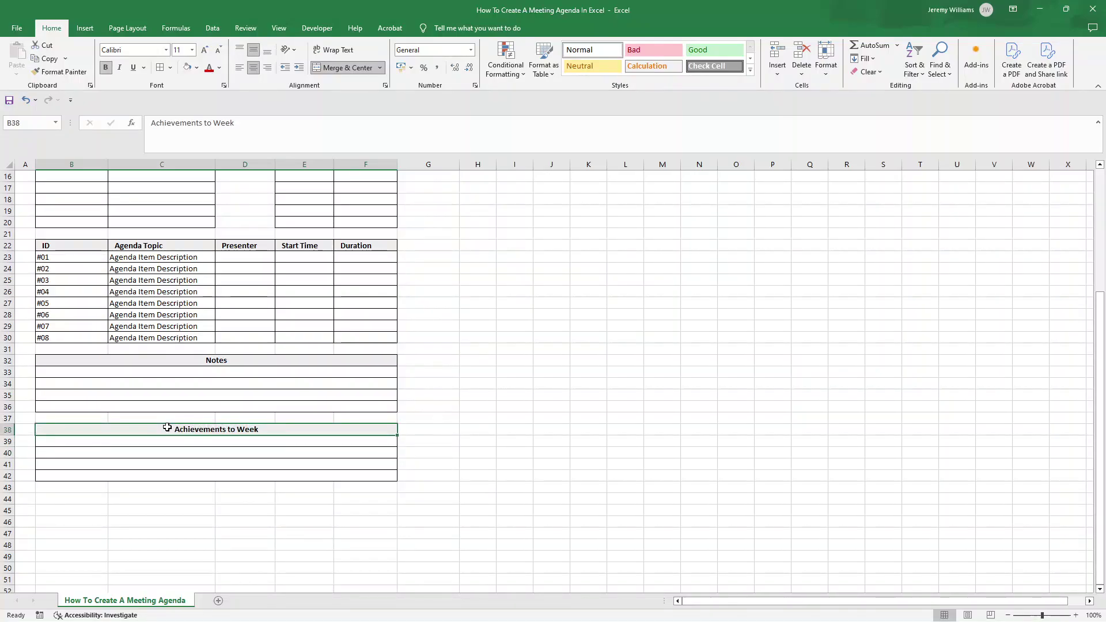
{"action": "double_click", "coordinate": [232, 428]}
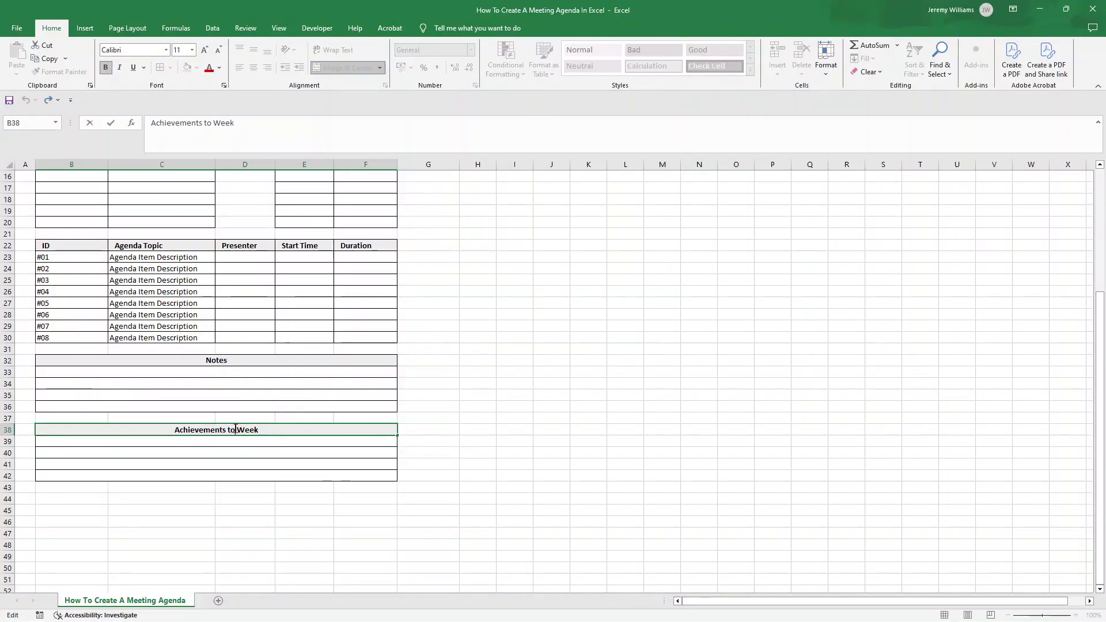
{"action": "key", "text": "BackSpace"}
{"action": "key", "text": "BackSpace"}
{"action": "type", "text": "this"}
{"action": "left_click", "coordinate": [464, 476]}
Step: Copy the "Achievements this Week" heading to B44 and change the copy's text to "Next Meeting"
{"action": "left_click", "coordinate": [305, 430]}
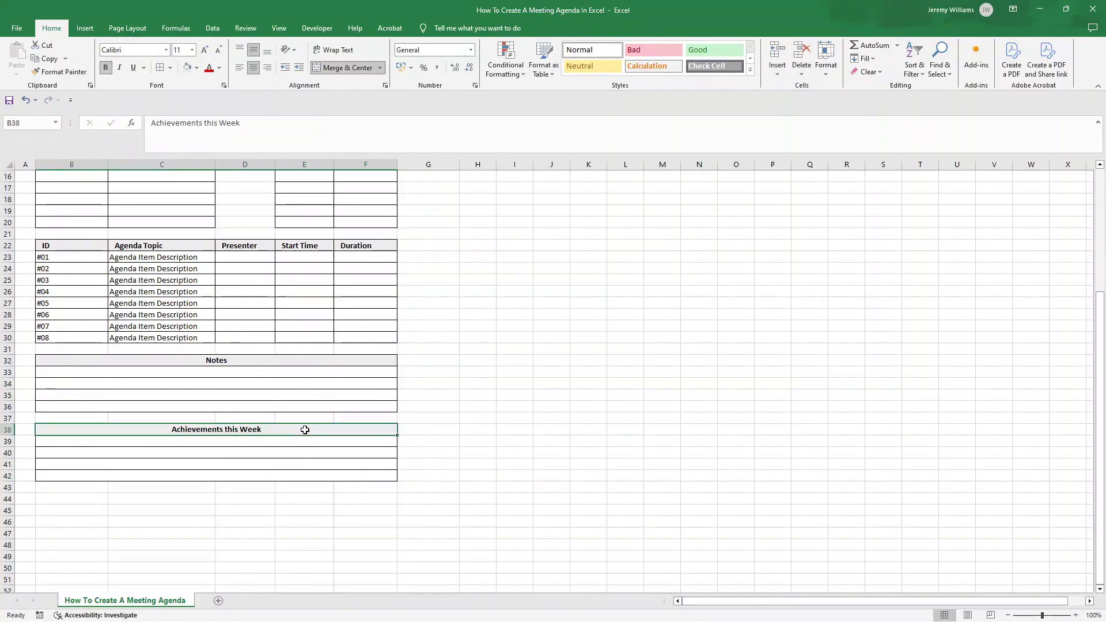
{"action": "key", "text": "ctrl+c"}
{"action": "left_click", "coordinate": [94, 498]}
{"action": "key", "text": "ctrl+v"}
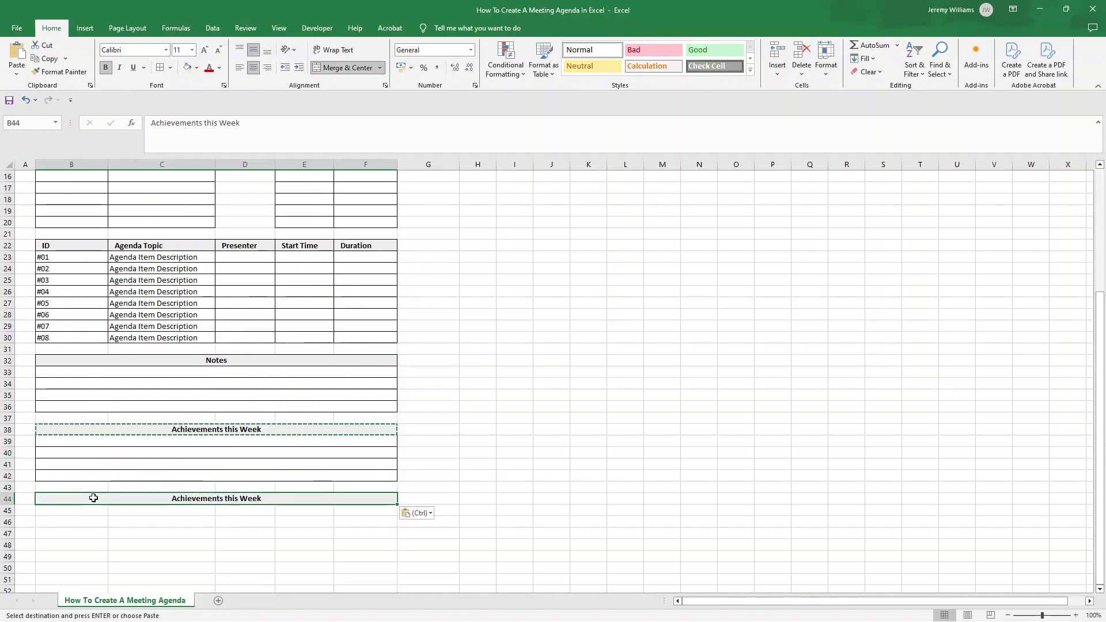
{"action": "double_click", "coordinate": [190, 501]}
{"action": "triple_click", "coordinate": [191, 500]}
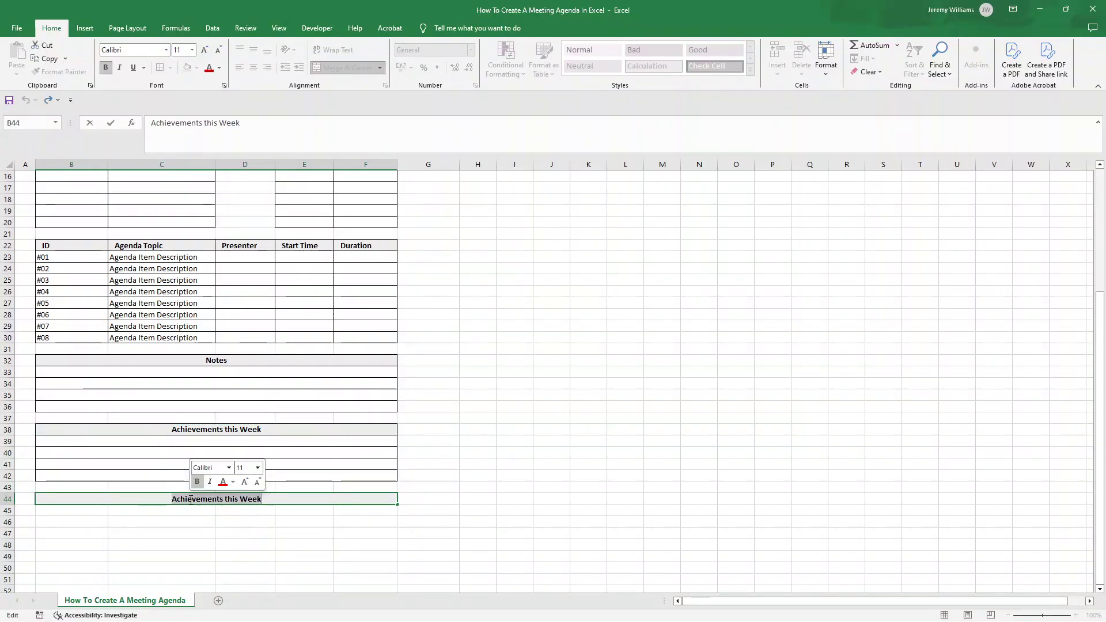
{"action": "type", "text": "Next Mee"}
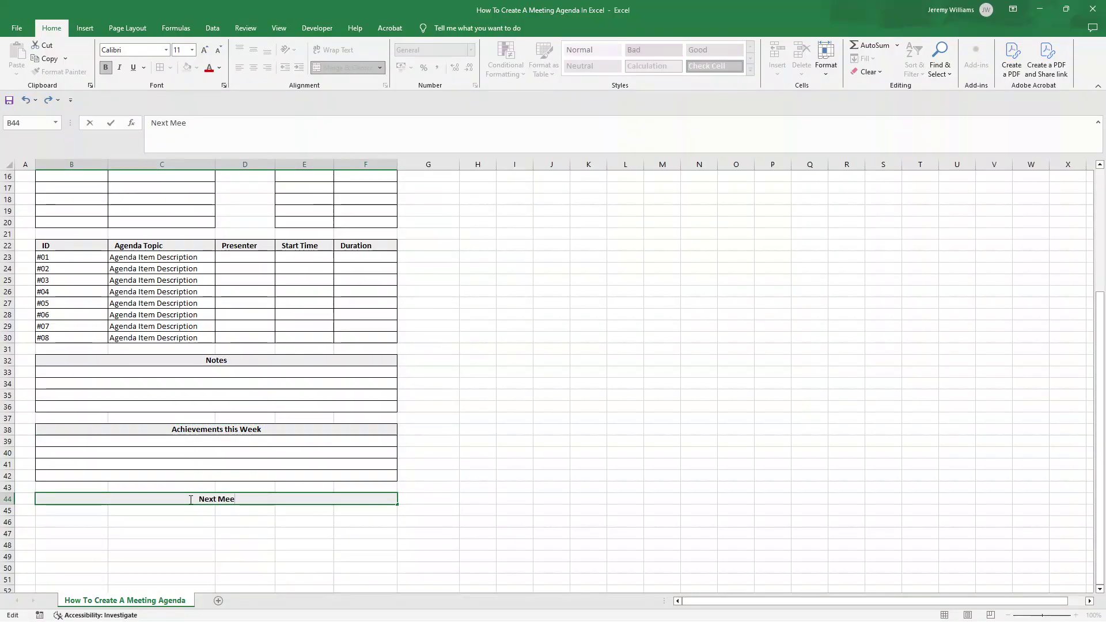
{"action": "type", "text": "ting"}
{"action": "key", "text": "Return"}
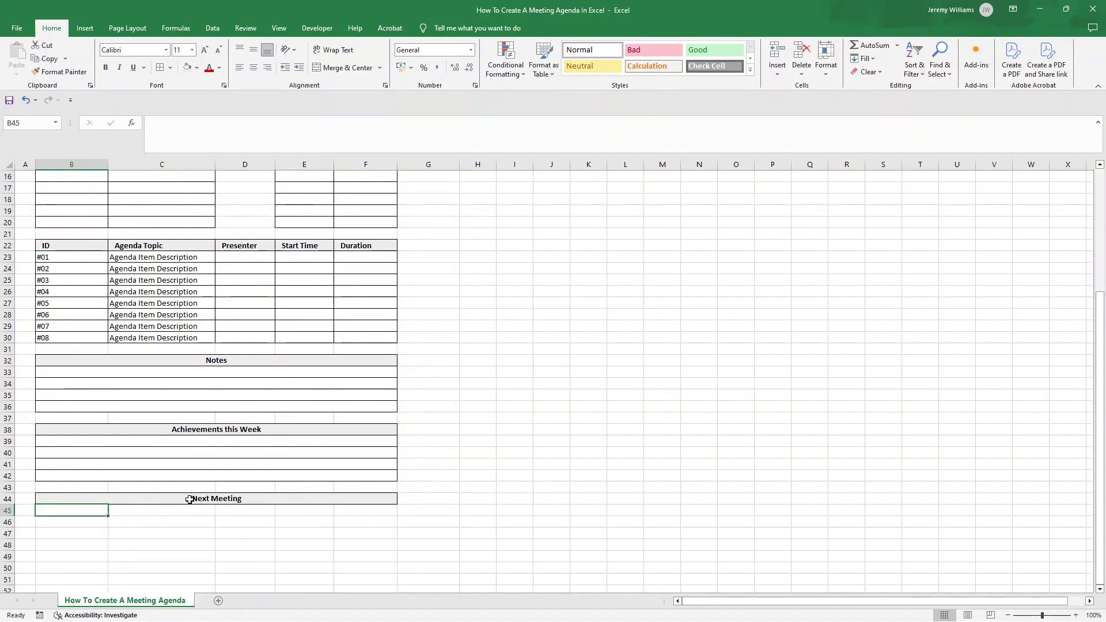
{"action": "scroll", "coordinate": [189, 499], "scroll_direction": "up", "scroll_amount": 5}
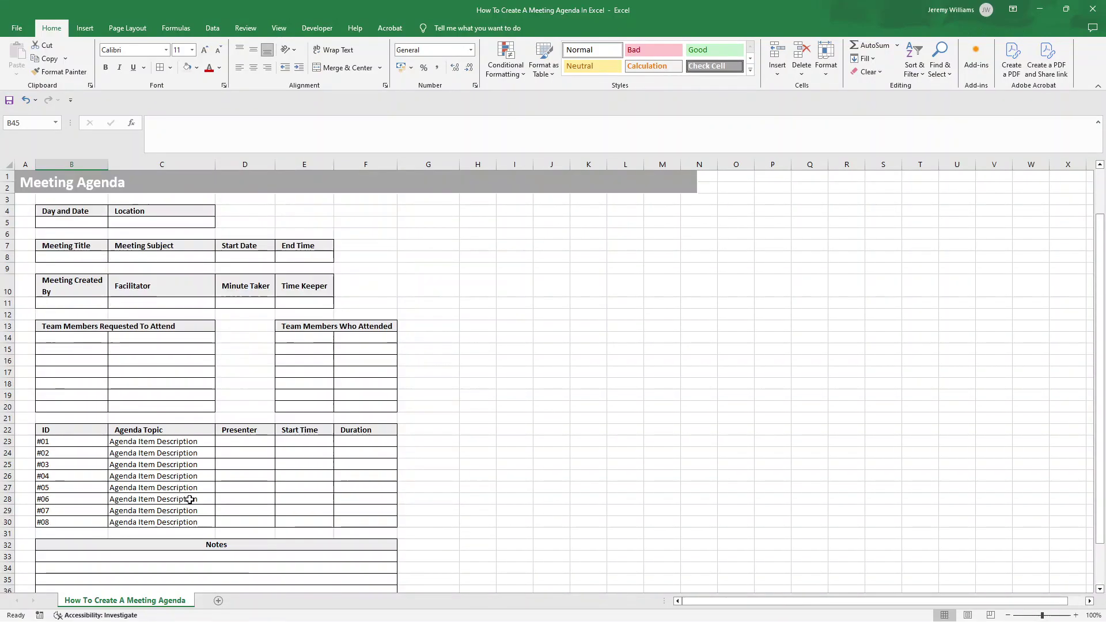
Step: Copy the "Day and Date" and "Location" headings from B4:C4 to B45 and again to D45 beneath the "Next Meeting" heading
{"action": "left_click", "coordinate": [76, 211]}
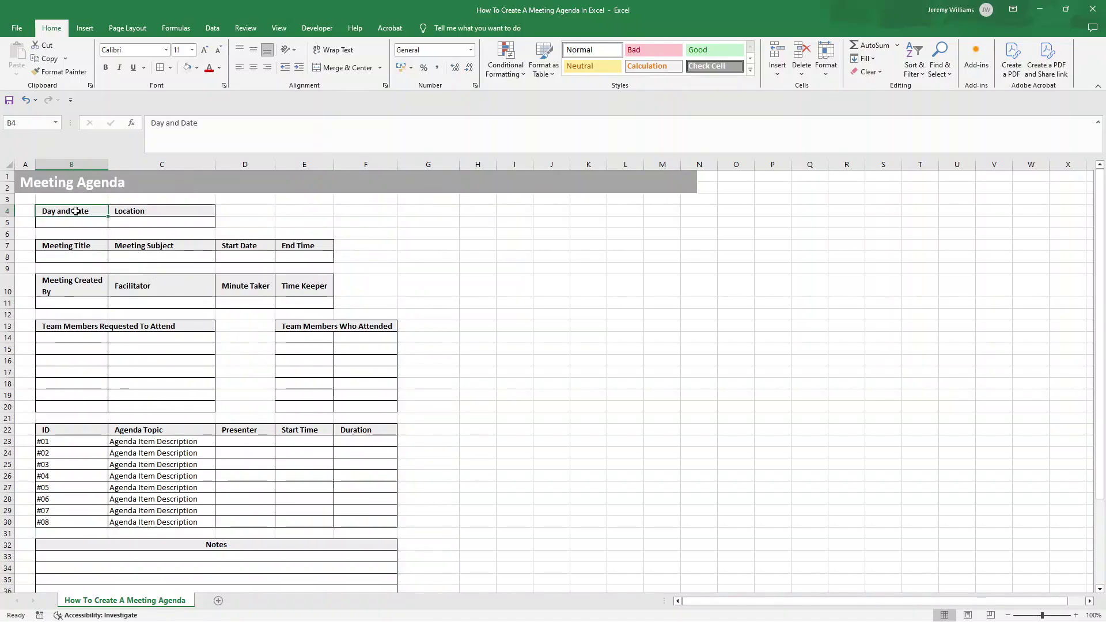
{"action": "left_click_drag", "start_coordinate": [76, 212], "coordinate": [168, 215]}
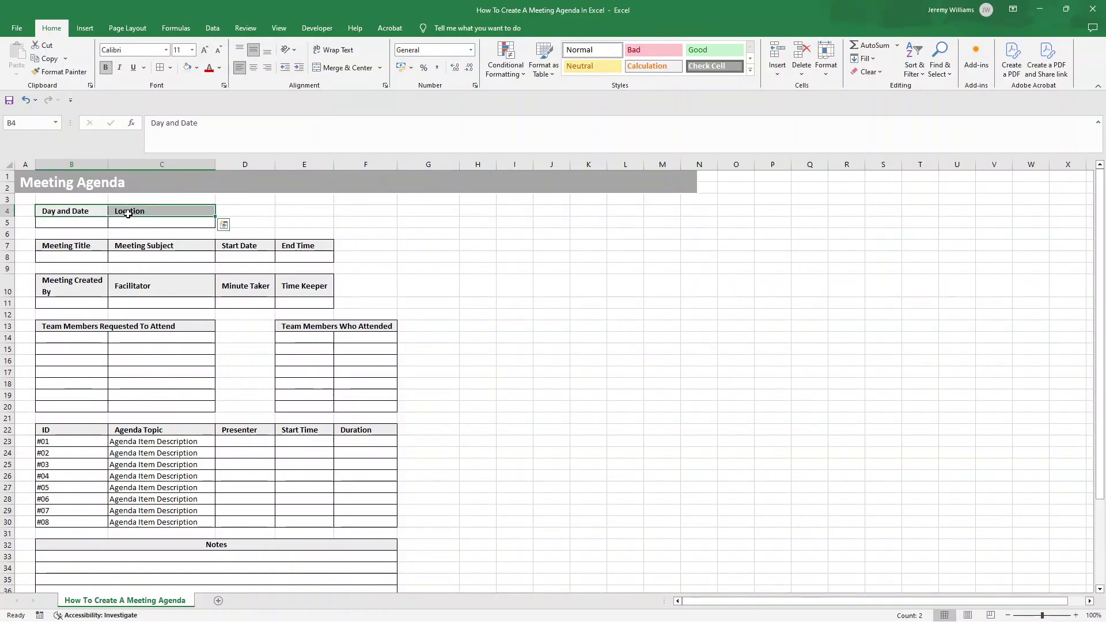
{"action": "key", "text": "ctrl+c"}
{"action": "scroll", "coordinate": [110, 405], "scroll_direction": "down", "scroll_amount": 4}
{"action": "left_click", "coordinate": [87, 545]}
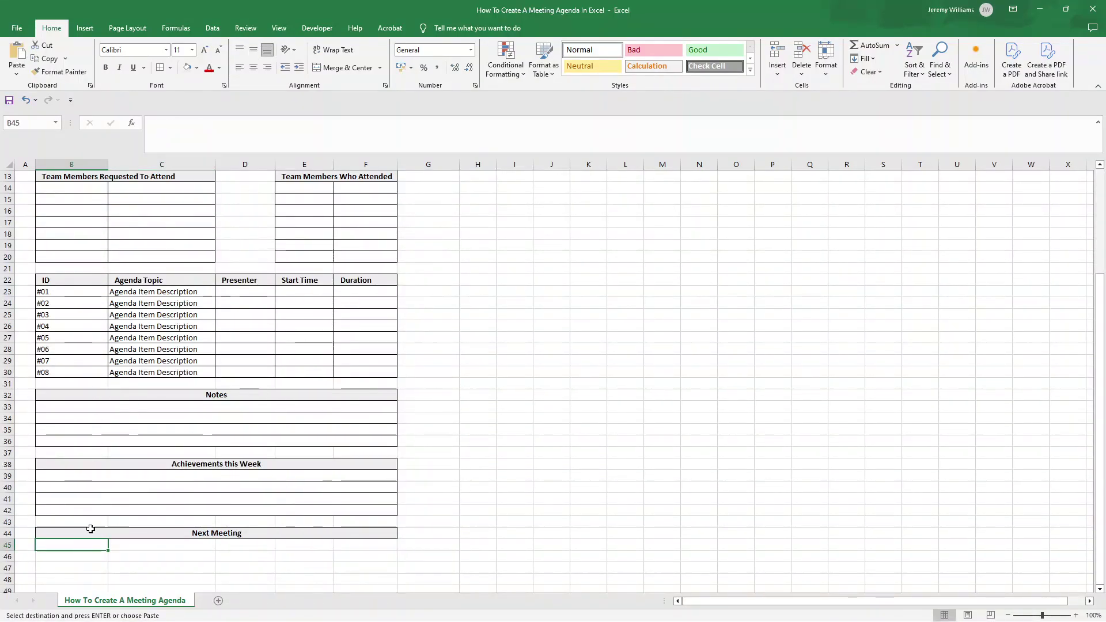
{"action": "key", "text": "ctrl+v"}
{"action": "scroll", "coordinate": [122, 457], "scroll_direction": "down", "scroll_amount": 3}
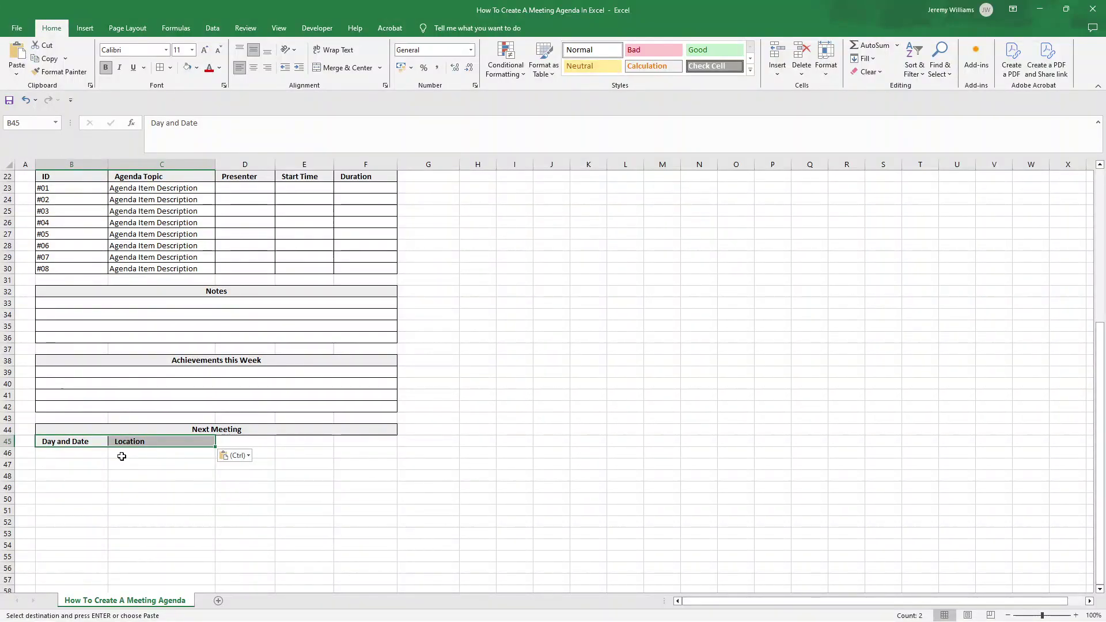
{"action": "left_click", "coordinate": [245, 441]}
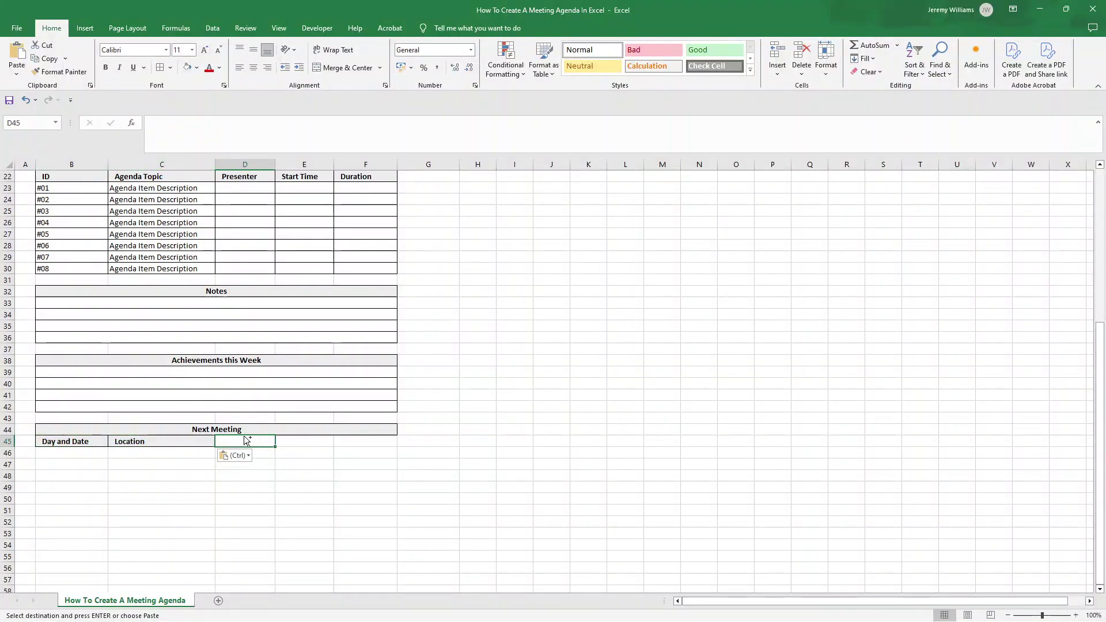
{"action": "key", "text": "ctrl+v"}
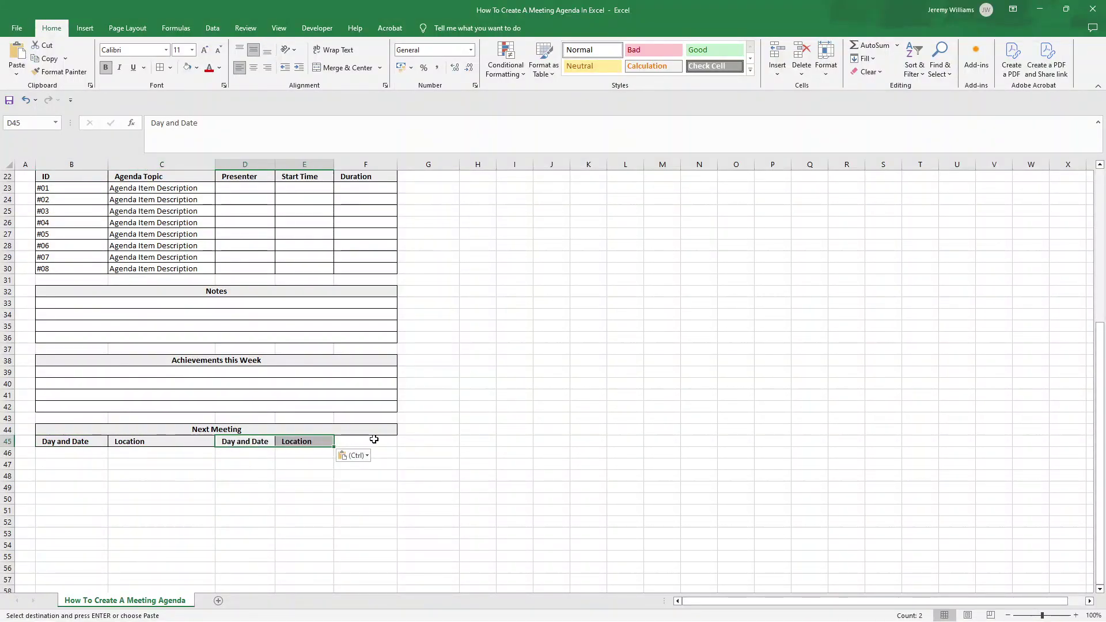
Step: Unmerge the "Next Meeting" heading, merge and center it across B44:E44 only, and clear the leftover formatting from F44
{"action": "left_click", "coordinate": [345, 431]}
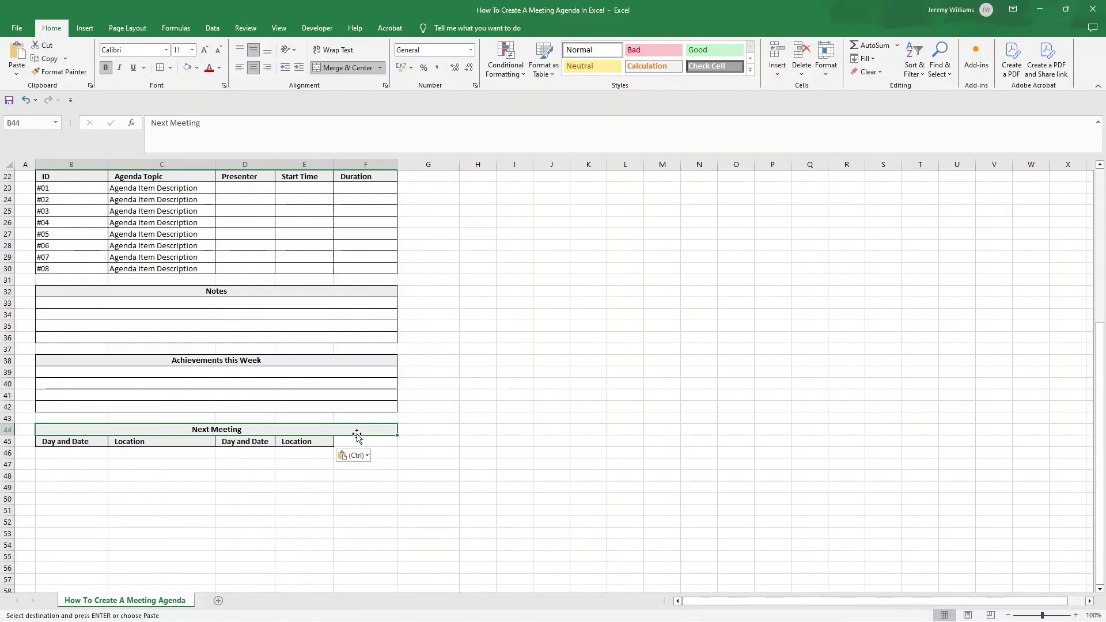
{"action": "left_click", "coordinate": [345, 68]}
{"action": "left_click_drag", "start_coordinate": [309, 428], "coordinate": [55, 429]}
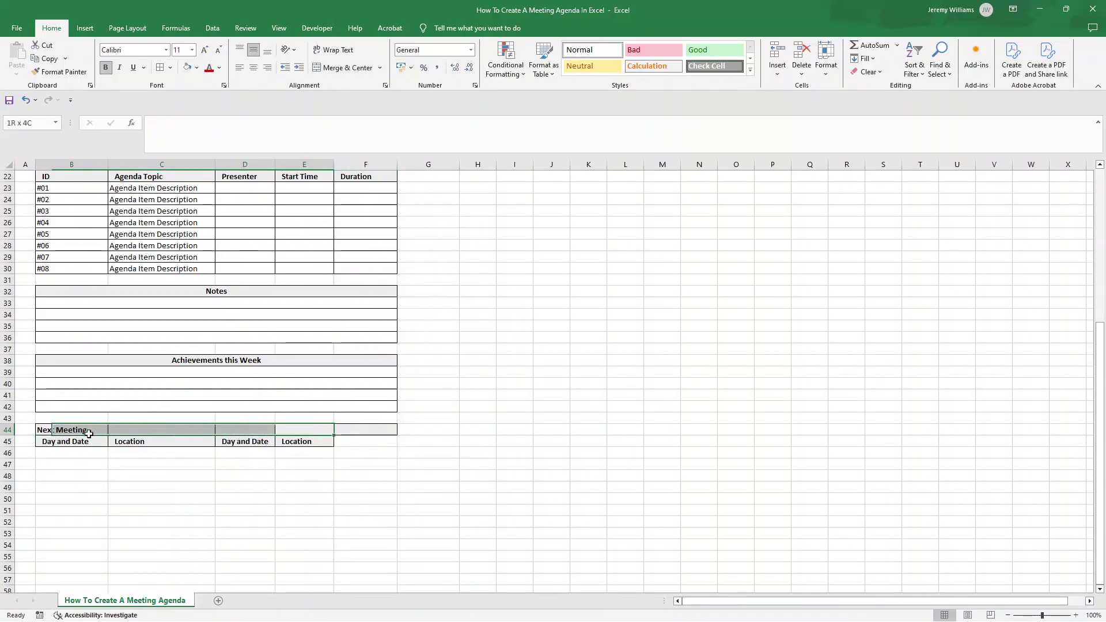
{"action": "left_click", "coordinate": [327, 67]}
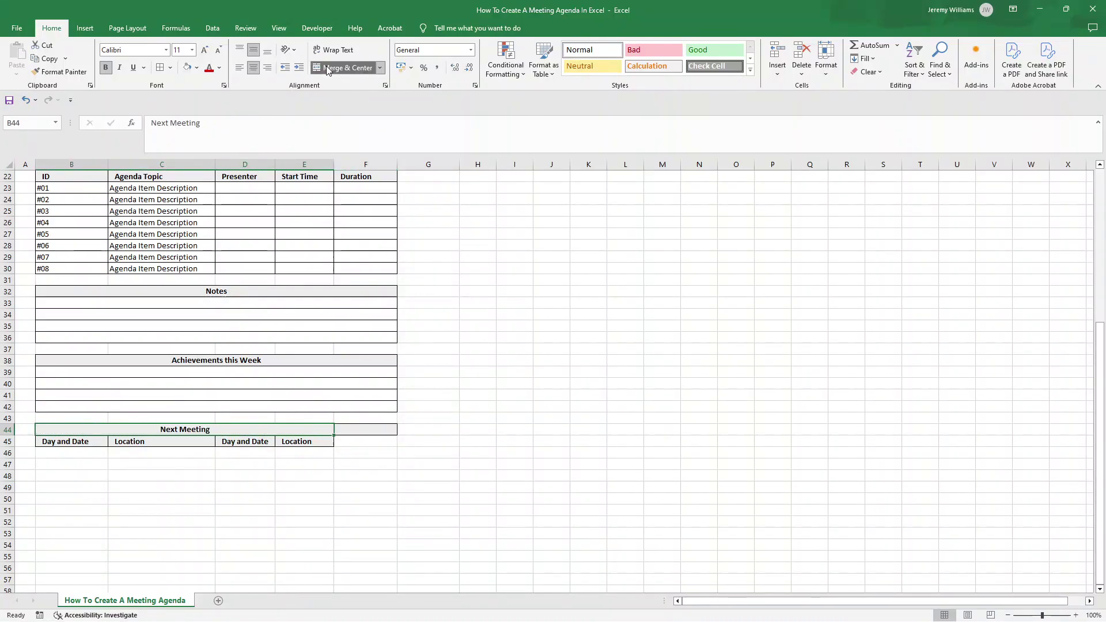
{"action": "left_click", "coordinate": [374, 453]}
{"action": "left_click_drag", "start_coordinate": [398, 460], "coordinate": [396, 429]}
{"action": "left_click", "coordinate": [437, 429]}
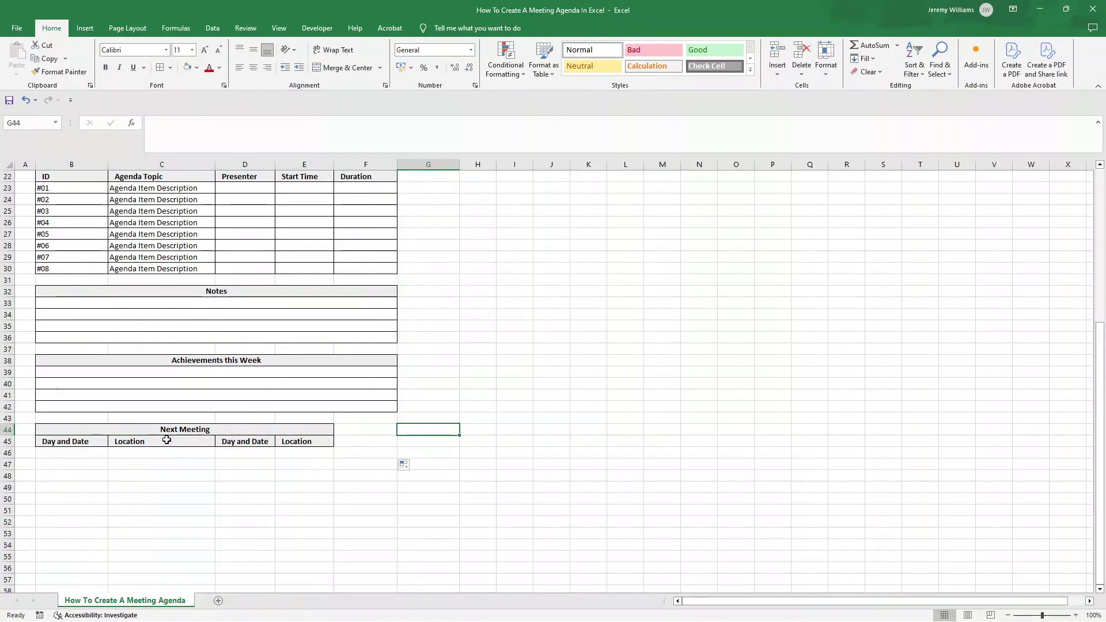
Step: Change the duplicated headings in D45 and E45 to "Start Time" and "End Time"
{"action": "left_click", "coordinate": [68, 442]}
{"action": "left_click", "coordinate": [130, 443]}
{"action": "left_click", "coordinate": [222, 435]}
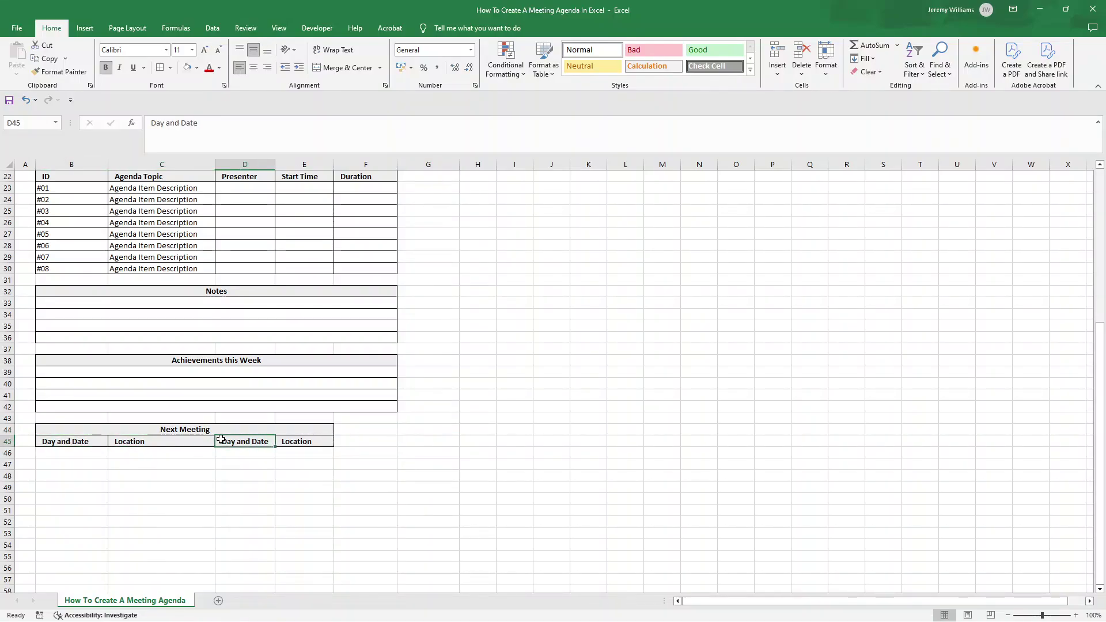
{"action": "double_click", "coordinate": [224, 440]}
{"action": "type", "text": "Star"}
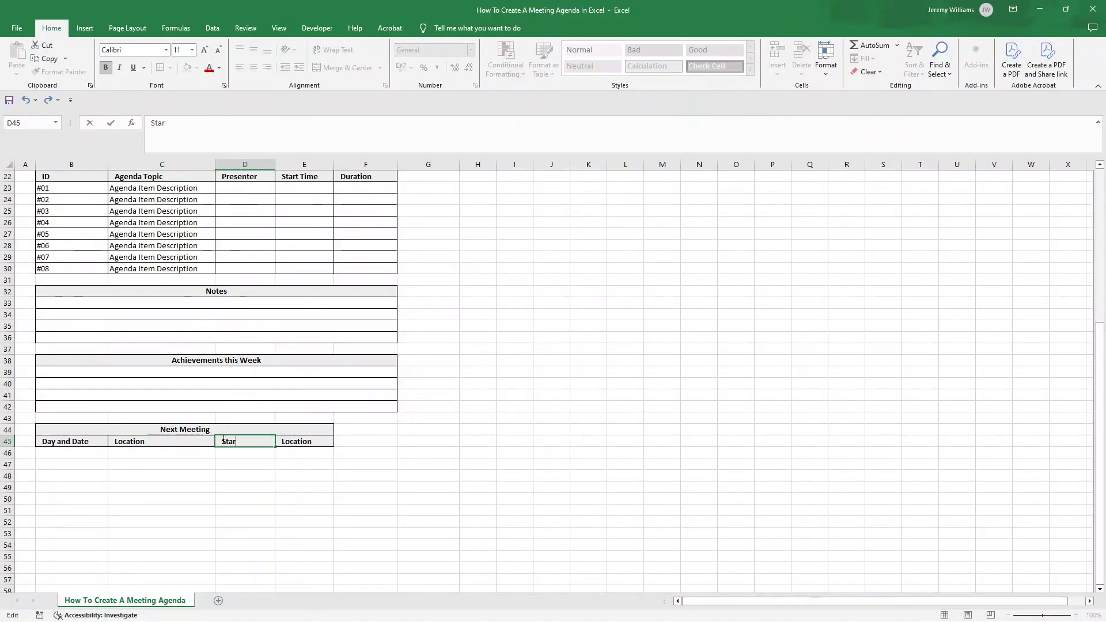
{"action": "type", "text": "t Time"}
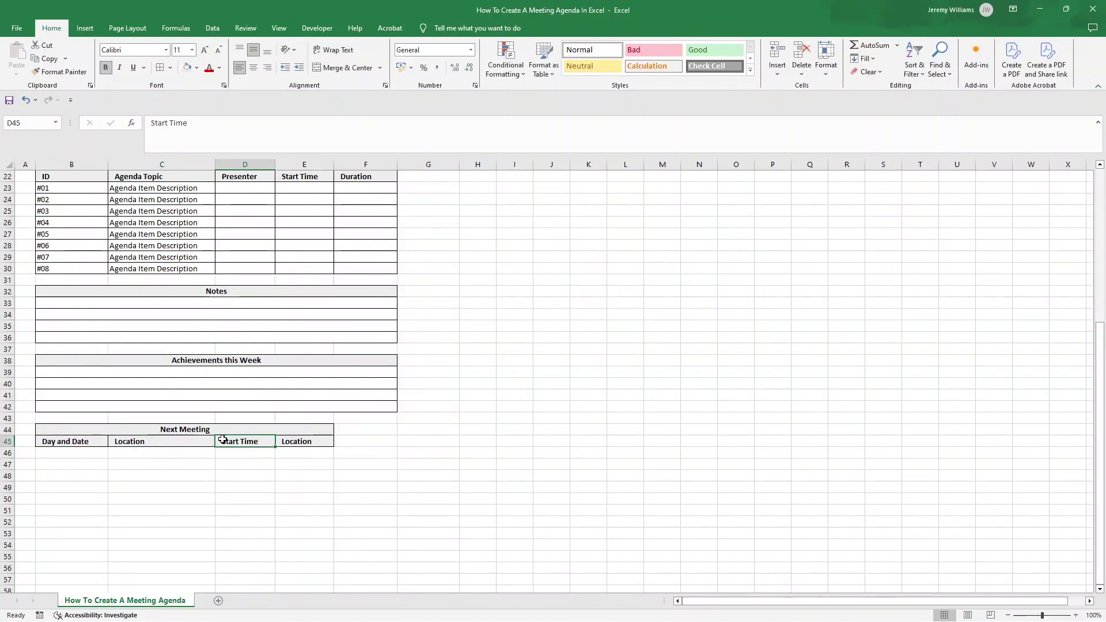
{"action": "key", "text": "Tab"}
{"action": "type", "text": "End"}
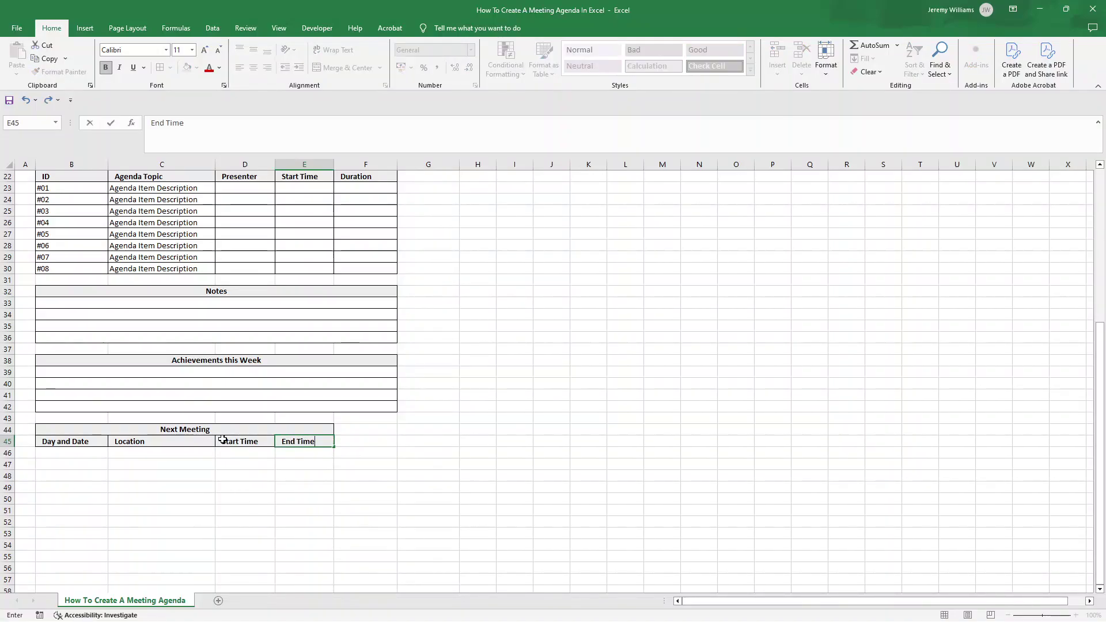
{"action": "key", "text": "Return"}
Step: Apply borders to all cells of the Next Meeting block B44:E46
{"action": "left_click_drag", "start_coordinate": [118, 429], "coordinate": [128, 451]}
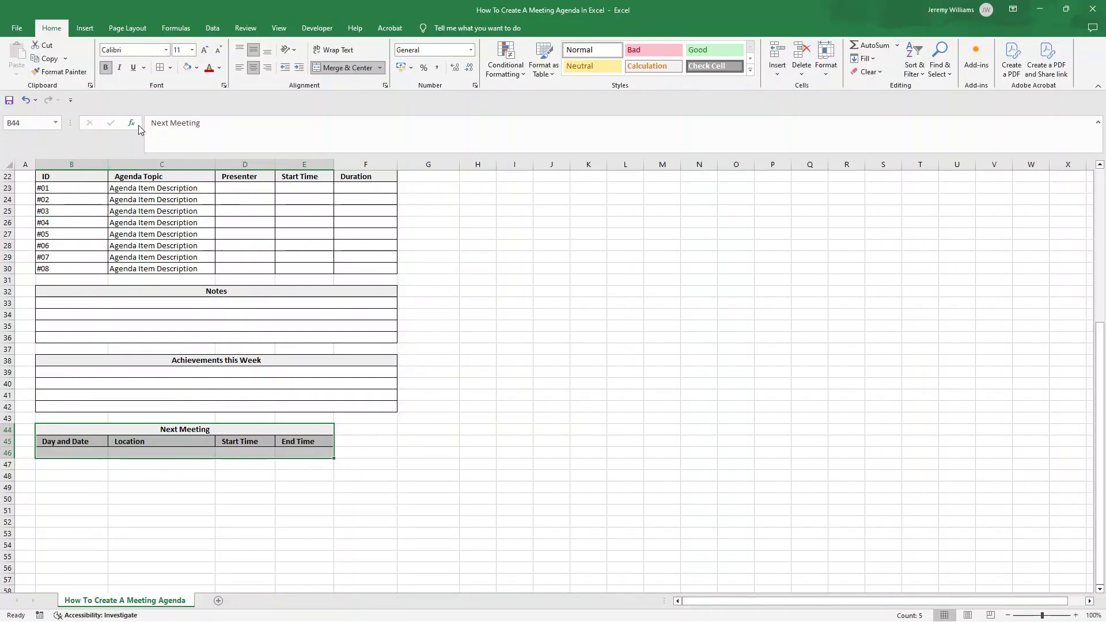
{"action": "left_click", "coordinate": [565, 427]}
{"action": "scroll", "coordinate": [506, 414], "scroll_direction": "up", "scroll_amount": 7}
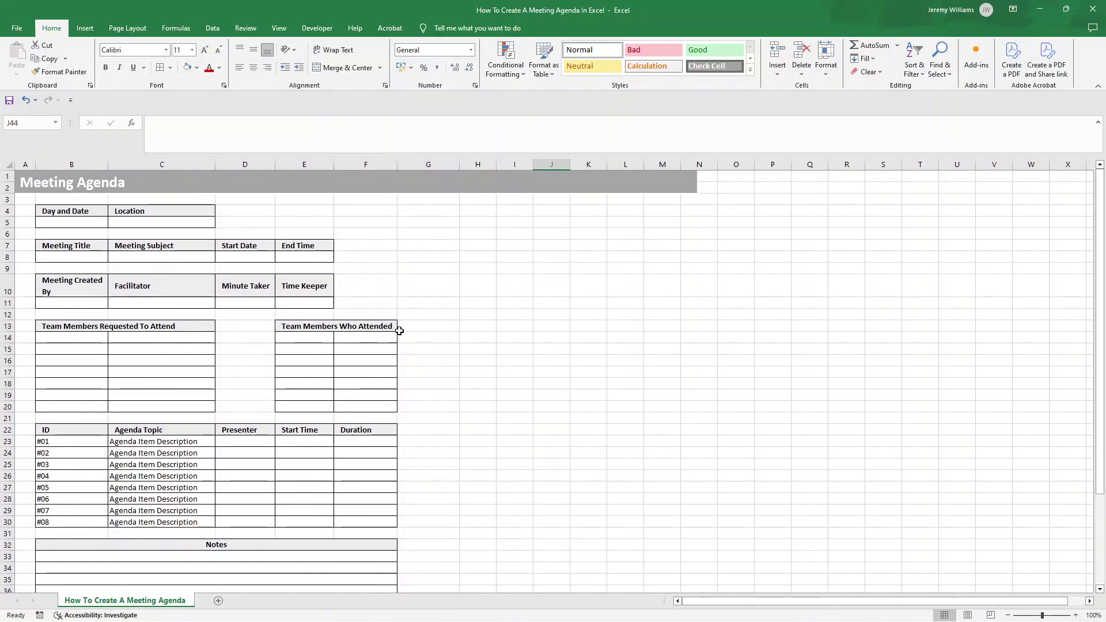
Step: Narrow columns B and C individually
{"action": "left_click", "coordinate": [106, 166]}
{"action": "left_click_drag", "start_coordinate": [109, 166], "coordinate": [91, 166]}
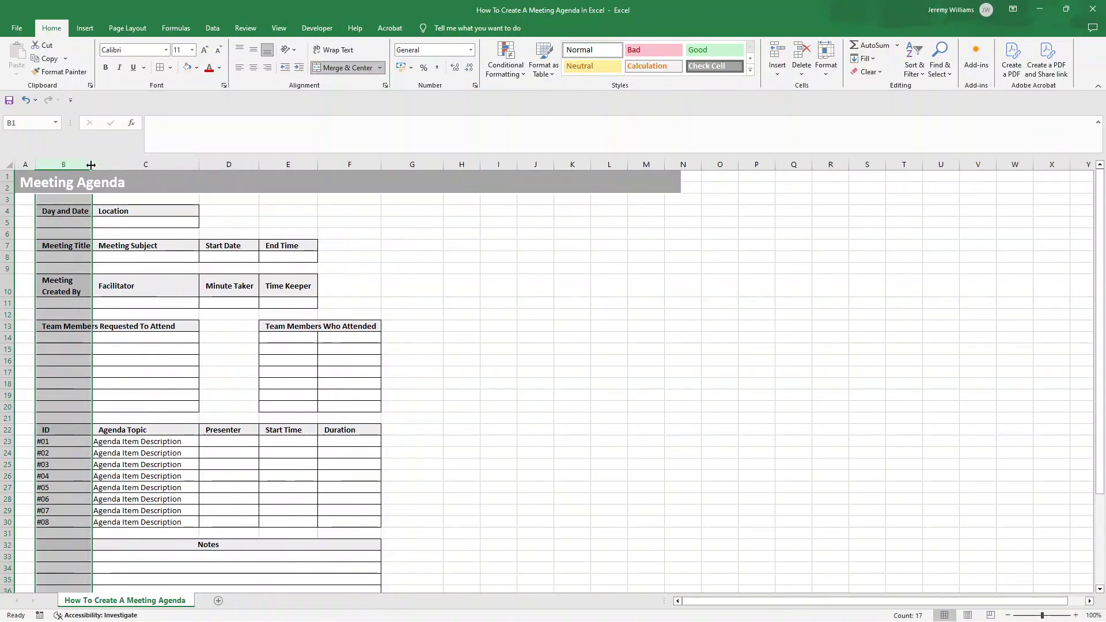
{"action": "left_click", "coordinate": [173, 165]}
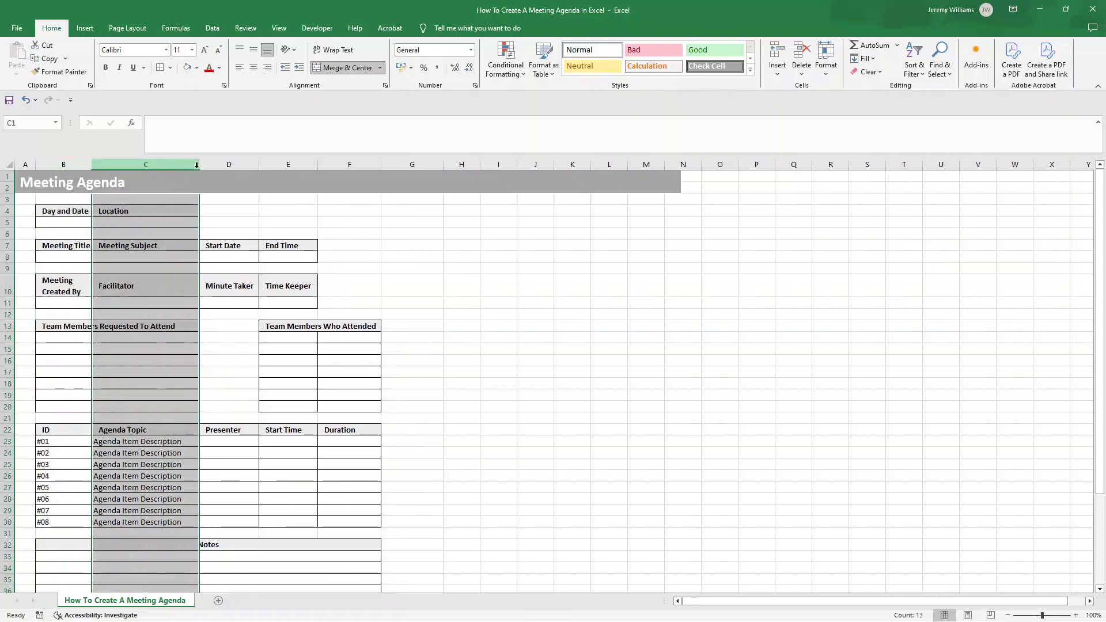
{"action": "left_click_drag", "start_coordinate": [198, 165], "coordinate": [174, 167]}
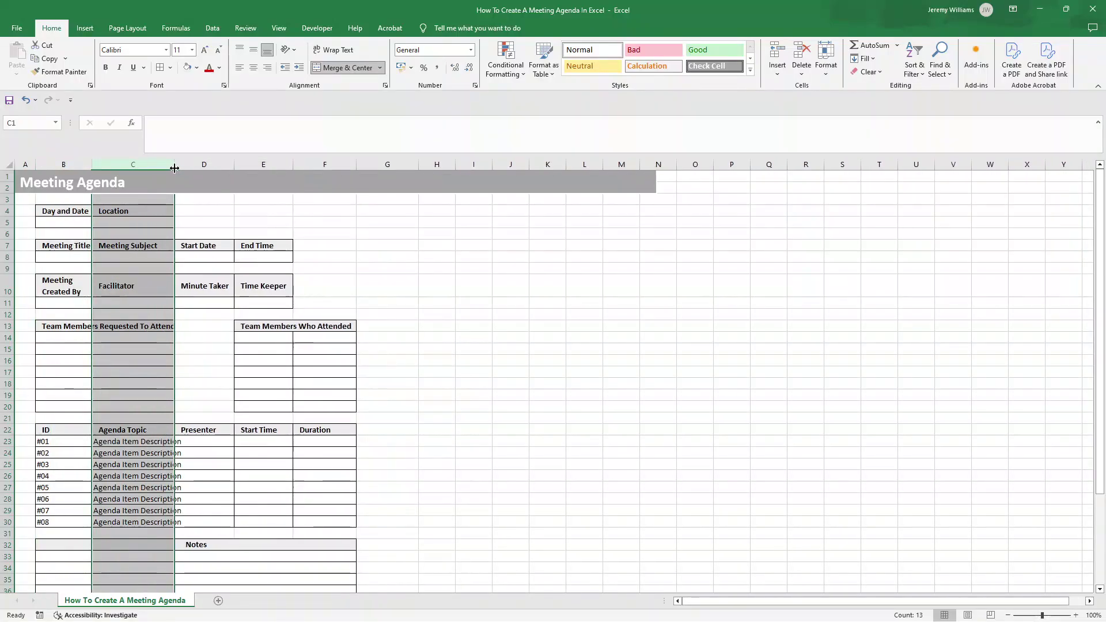
Step: Try text wrapping on the agenda item descriptions in C23:C30
{"action": "left_click_drag", "start_coordinate": [132, 441], "coordinate": [138, 522]}
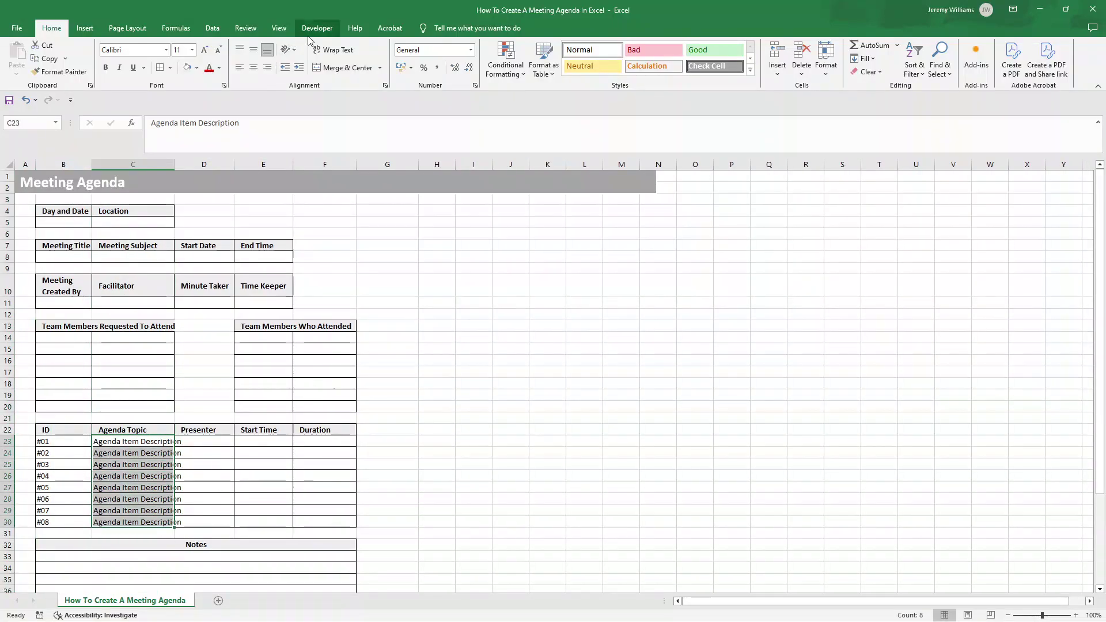
{"action": "left_click", "coordinate": [324, 51]}
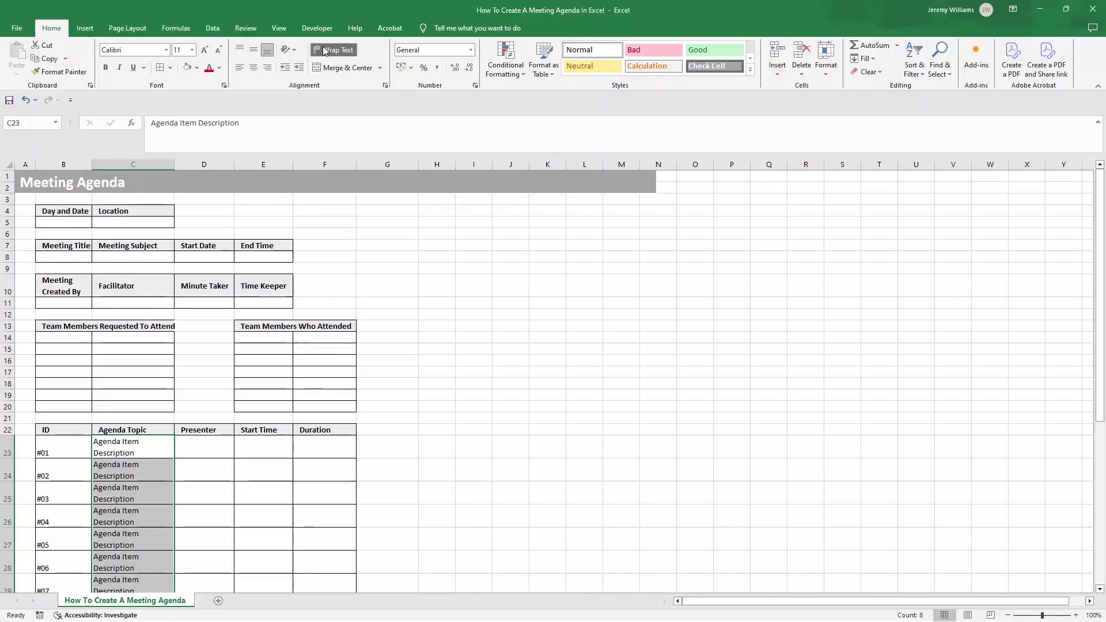
{"action": "left_click", "coordinate": [325, 50]}
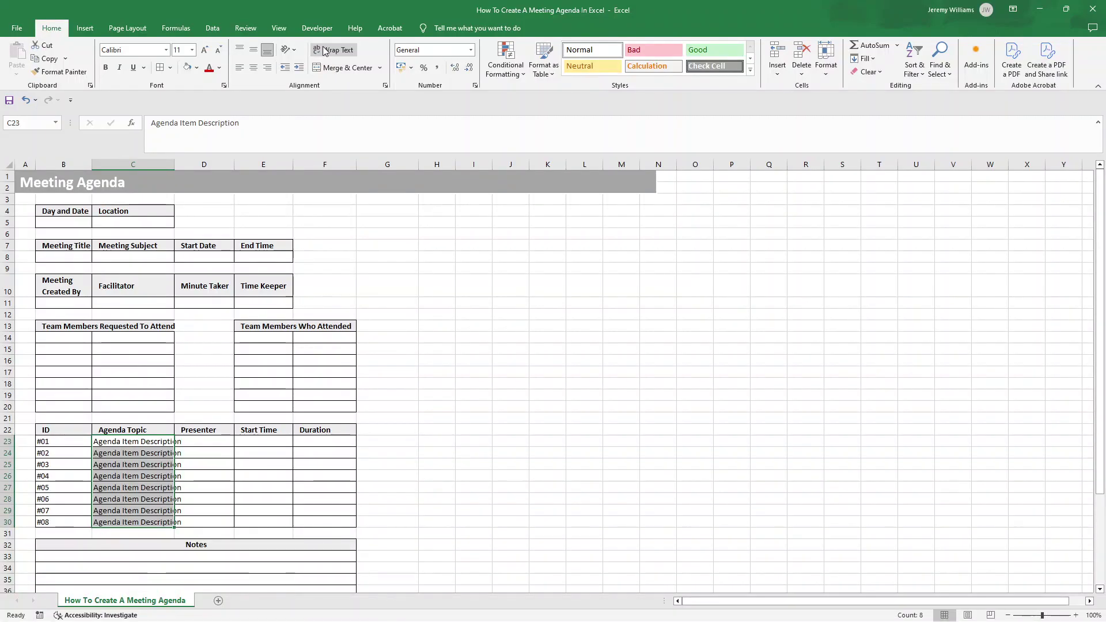
Step: Widen column C to fit the agenda item descriptions and column B to fit "Meeting Created By" on one line
{"action": "left_click_drag", "start_coordinate": [175, 164], "coordinate": [191, 163]}
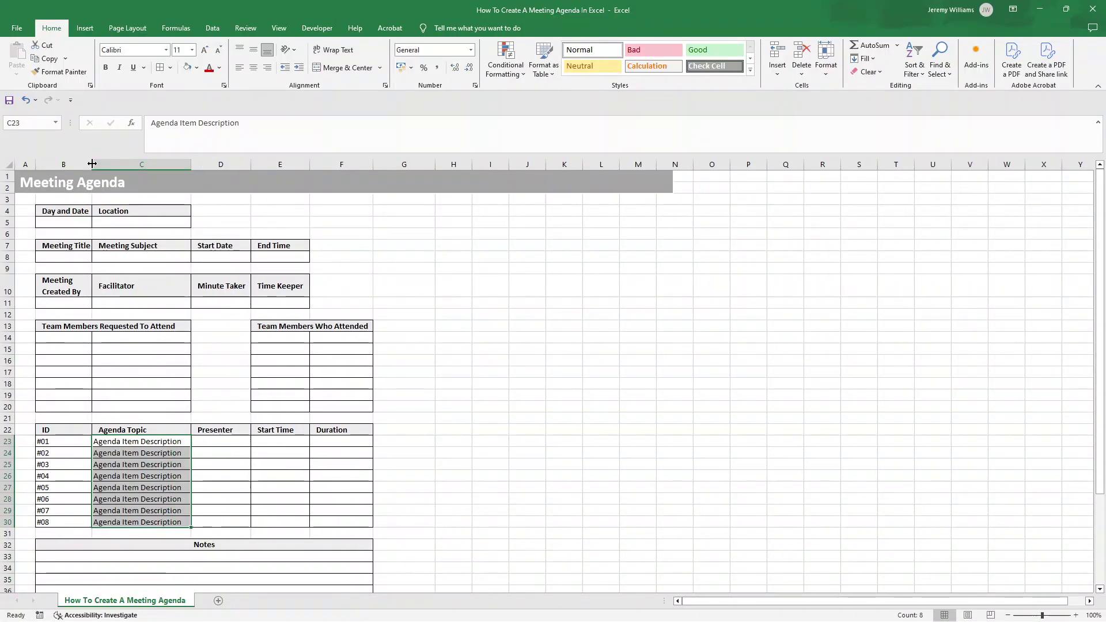
{"action": "left_click_drag", "start_coordinate": [92, 165], "coordinate": [118, 165]}
{"action": "left_click", "coordinate": [110, 165]}
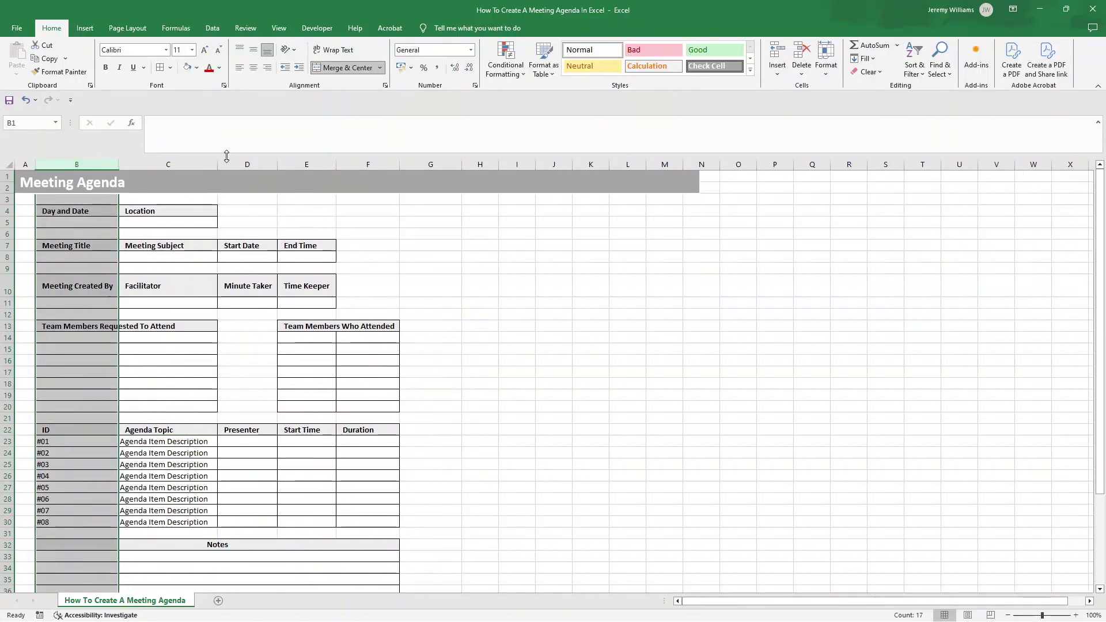
Step: Give columns B through F one equal width, just wide enough for "Team Members Requested To Attend" to fit across B and C
{"action": "left_click_drag", "start_coordinate": [101, 164], "coordinate": [380, 164]}
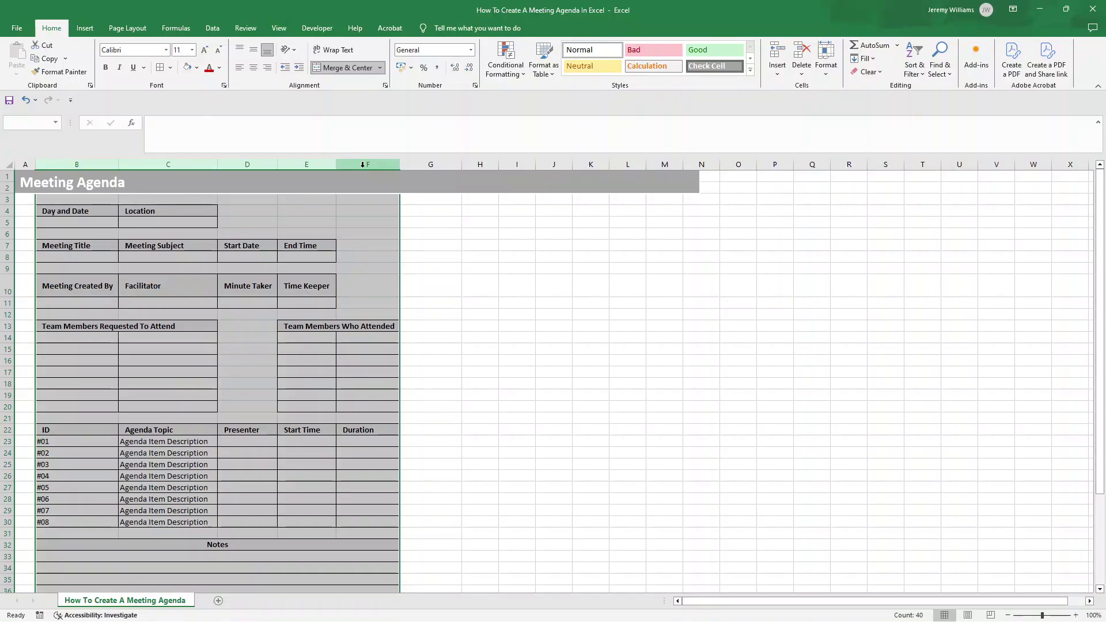
{"action": "left_click", "coordinate": [78, 164]}
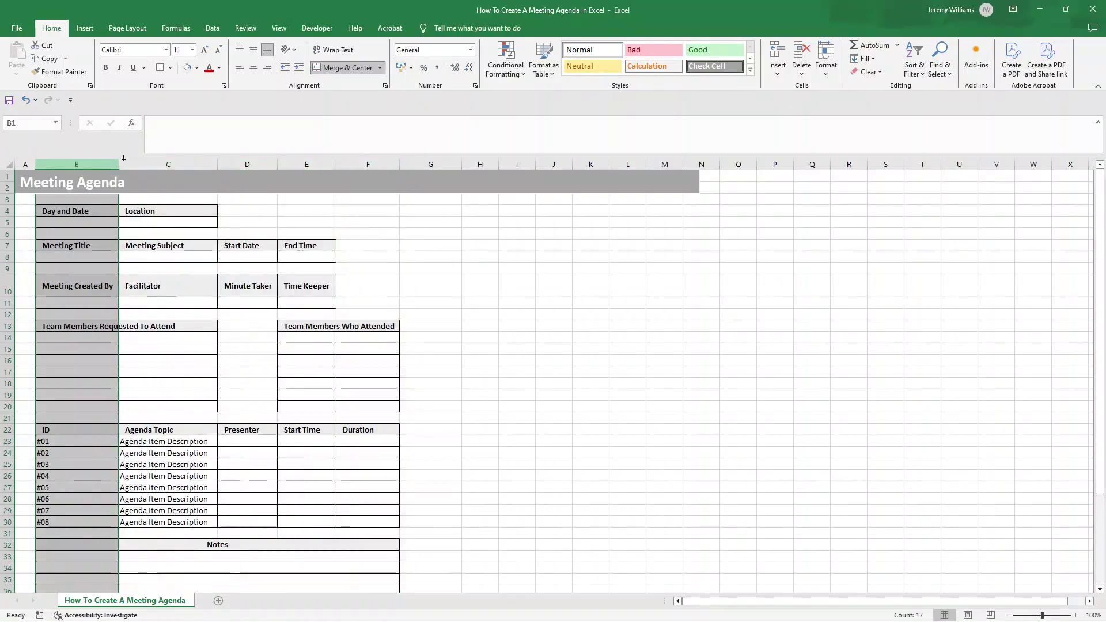
{"action": "left_click", "coordinate": [369, 163], "text": "shift"}
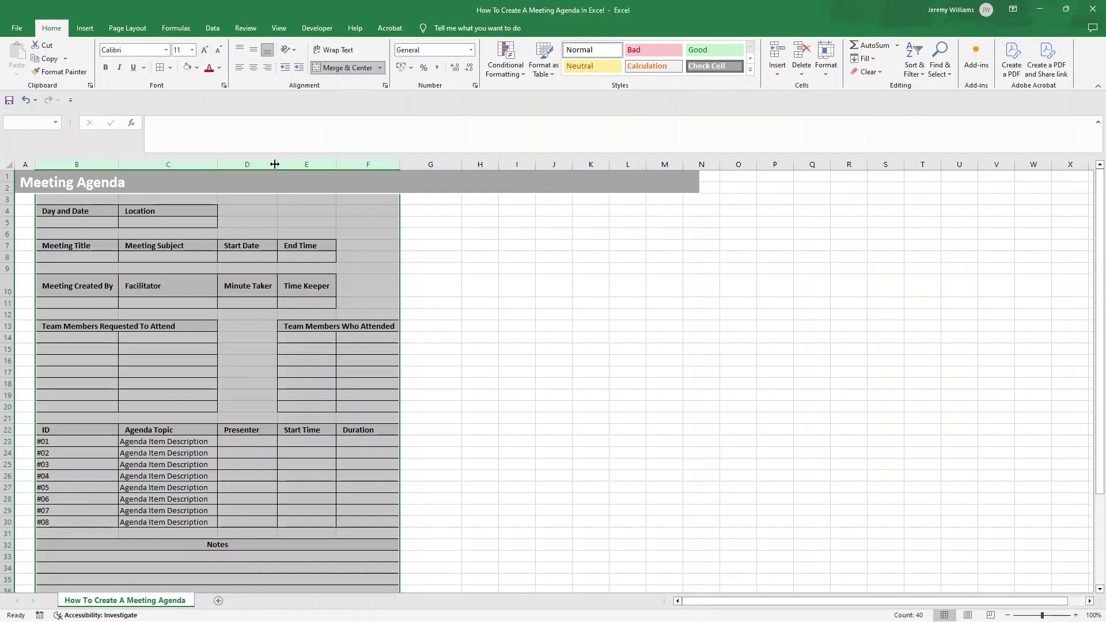
{"action": "left_click_drag", "start_coordinate": [278, 165], "coordinate": [286, 165]}
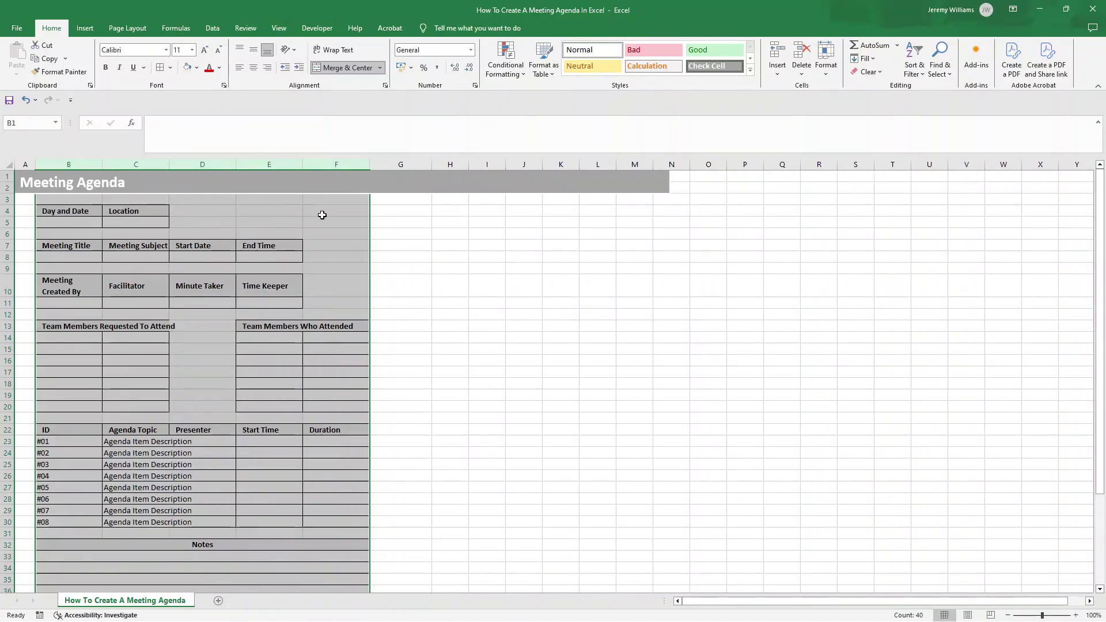
{"action": "scroll", "coordinate": [321, 215], "scroll_direction": "down", "scroll_amount": 4}
{"action": "scroll", "coordinate": [417, 345], "scroll_direction": "up", "scroll_amount": 4}
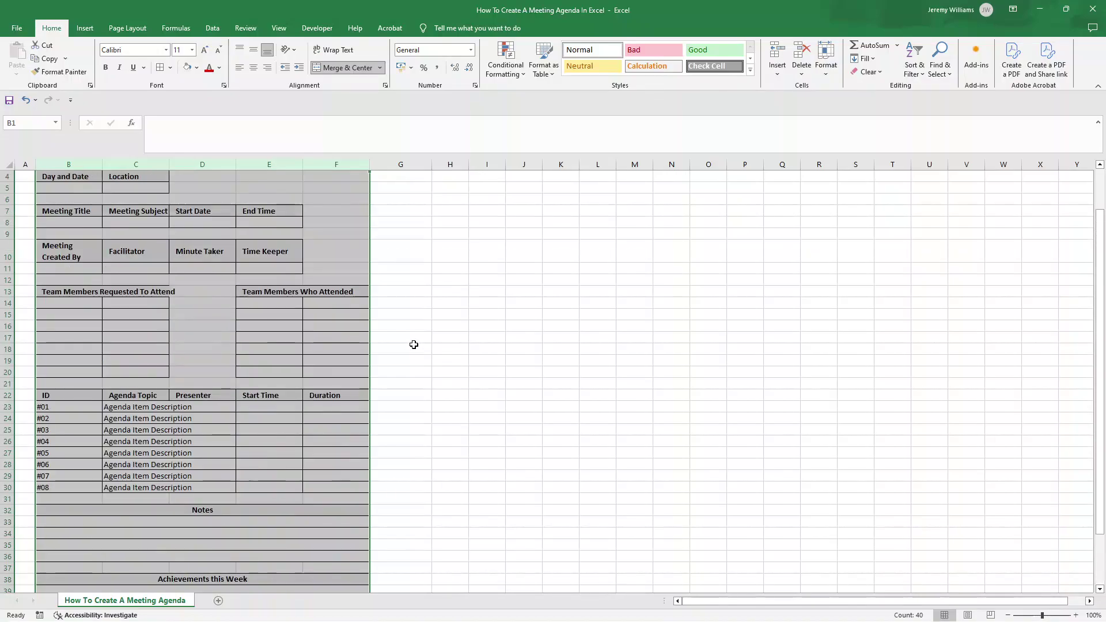
{"action": "left_click_drag", "start_coordinate": [166, 167], "coordinate": [172, 167]}
{"action": "left_click", "coordinate": [172, 165]}
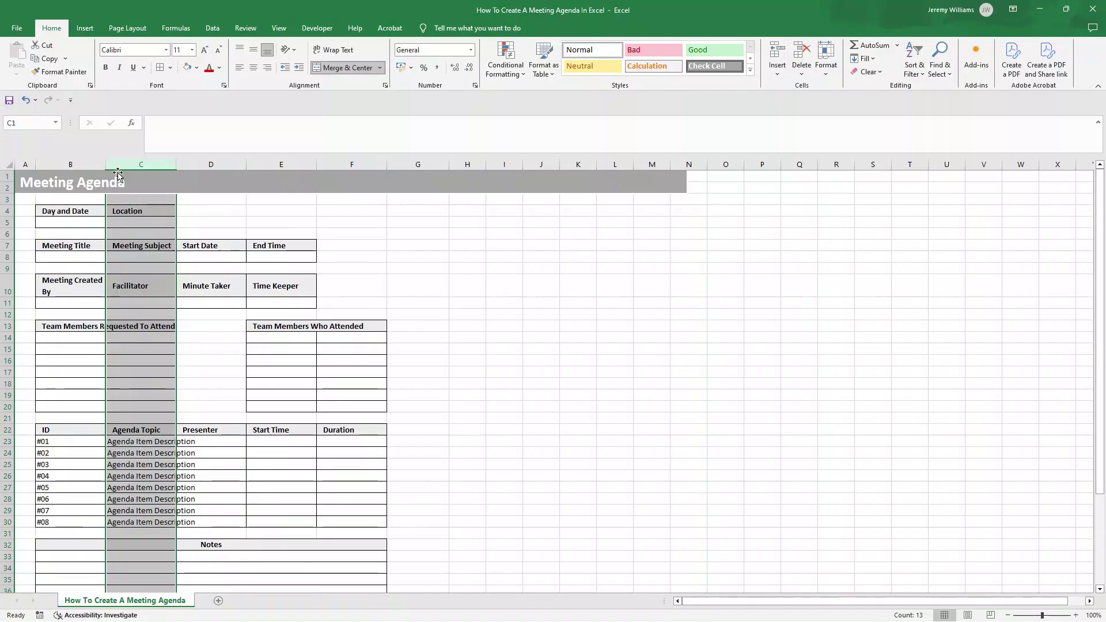
{"action": "left_click", "coordinate": [439, 304]}
{"action": "scroll", "coordinate": [431, 301], "scroll_direction": "down", "scroll_amount": 3}
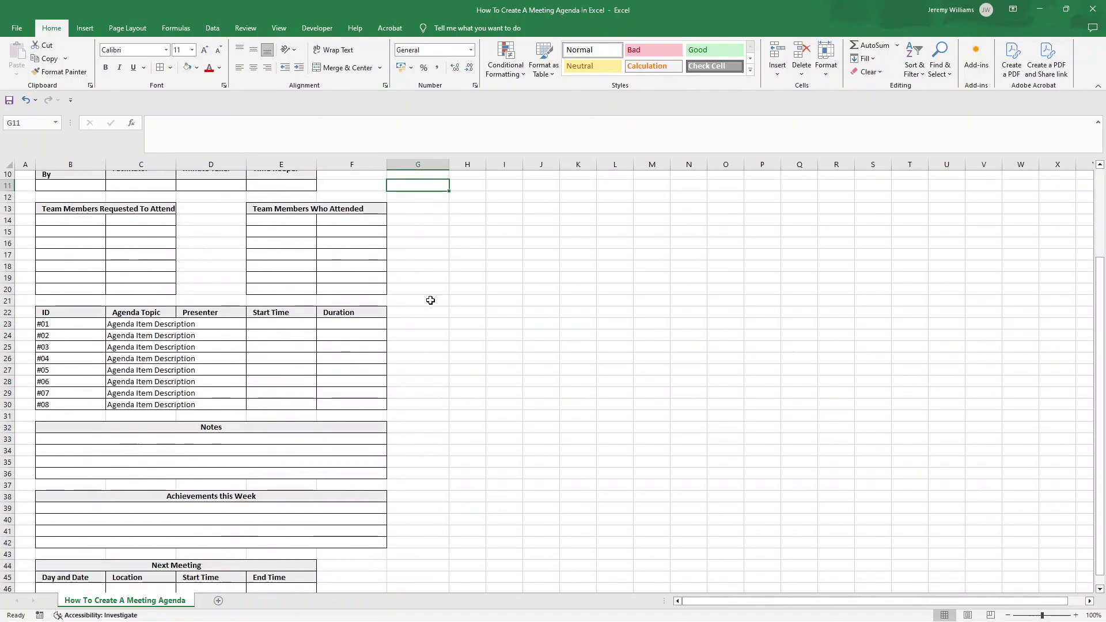
{"action": "scroll", "coordinate": [430, 300], "scroll_direction": "up", "scroll_amount": 3}
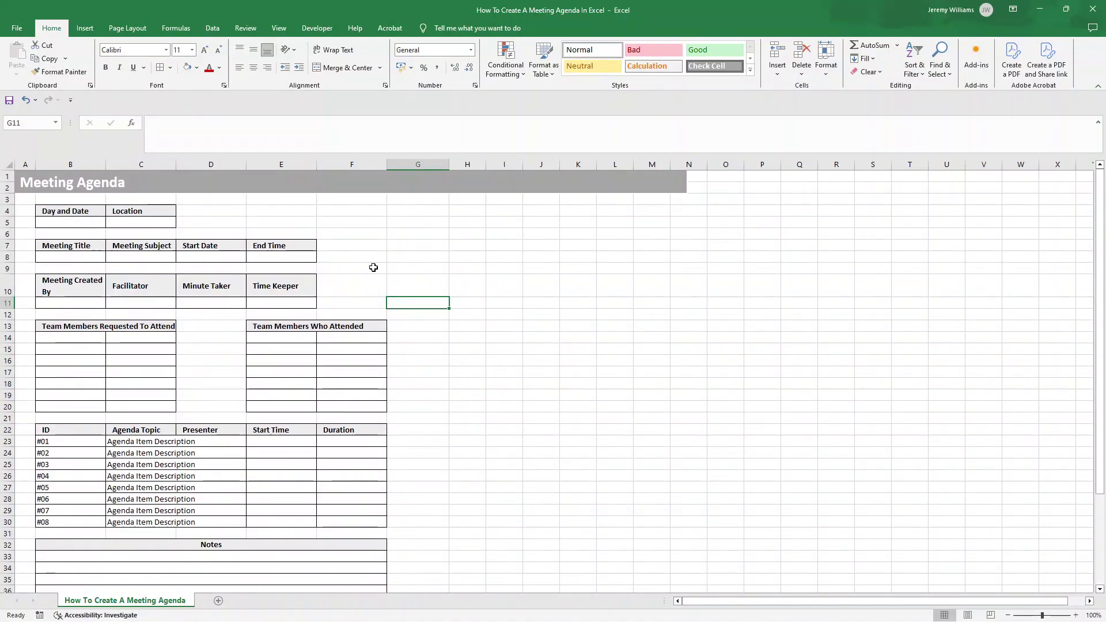
Step: Hide the worksheet gridlines
{"action": "left_click", "coordinate": [279, 28]}
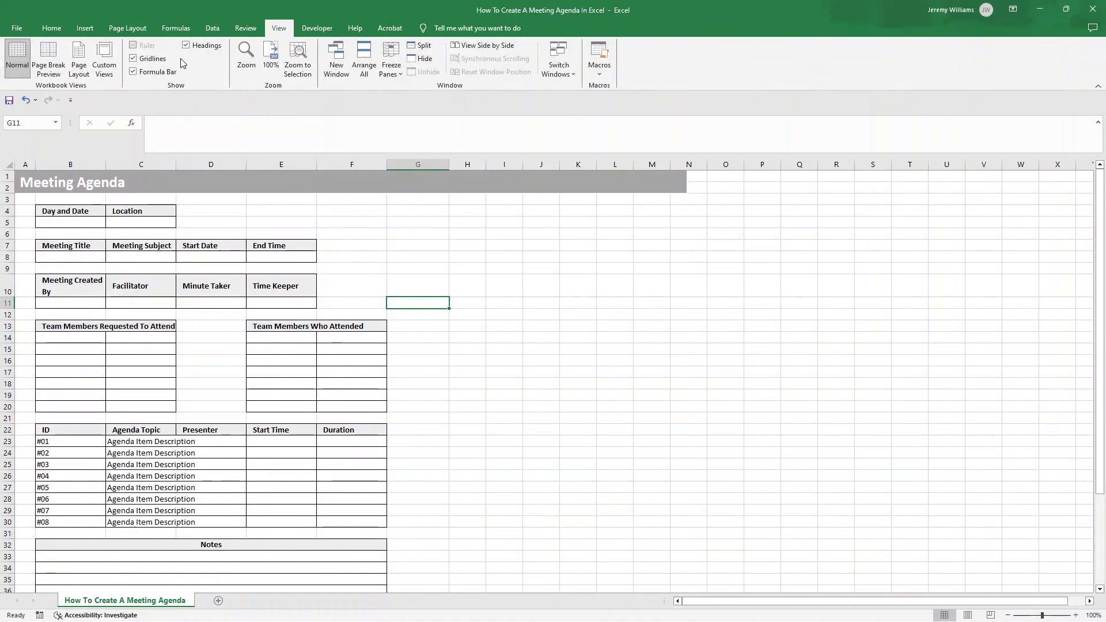
{"action": "left_click", "coordinate": [133, 58]}
{"action": "left_click", "coordinate": [489, 304]}
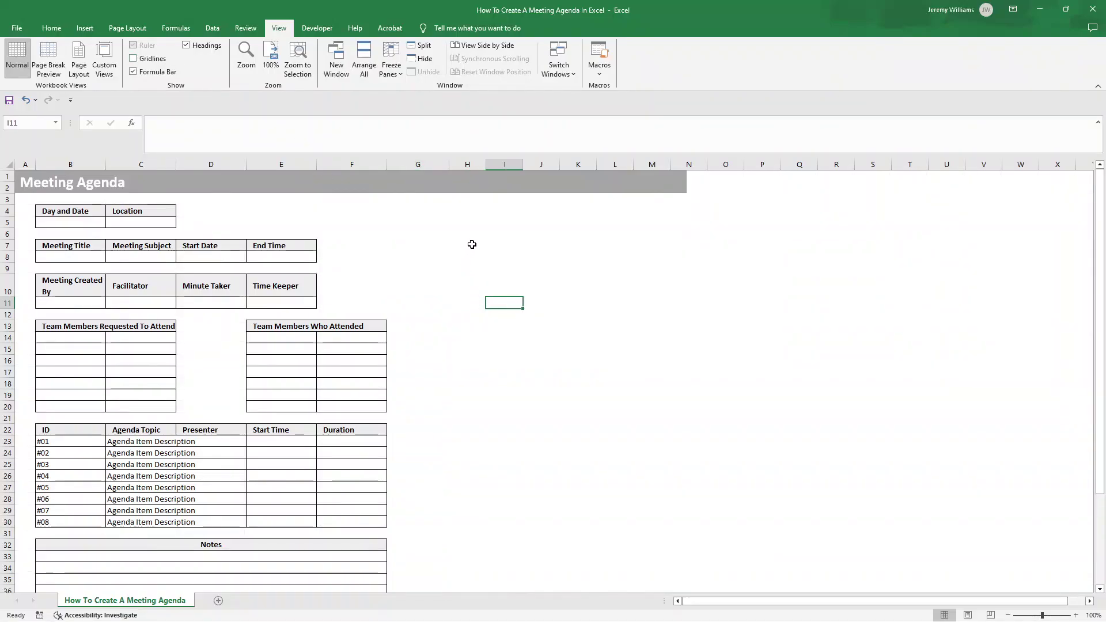
{"action": "left_click", "coordinate": [81, 246]}
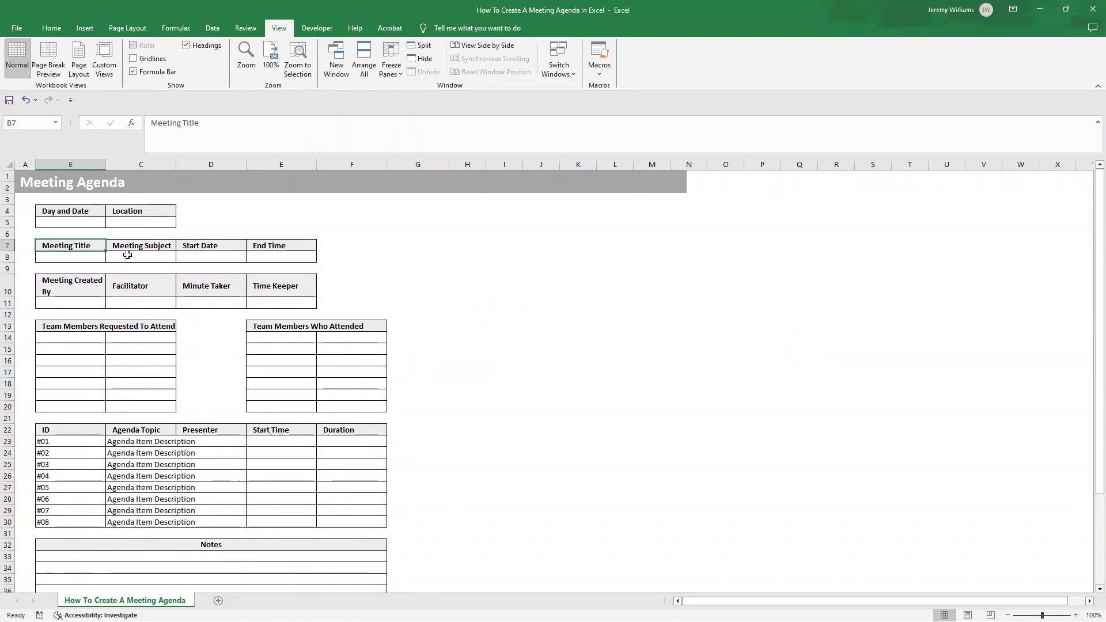
{"action": "left_click", "coordinate": [127, 255]}
{"action": "left_click", "coordinate": [86, 212]}
{"action": "left_click", "coordinate": [156, 222]}
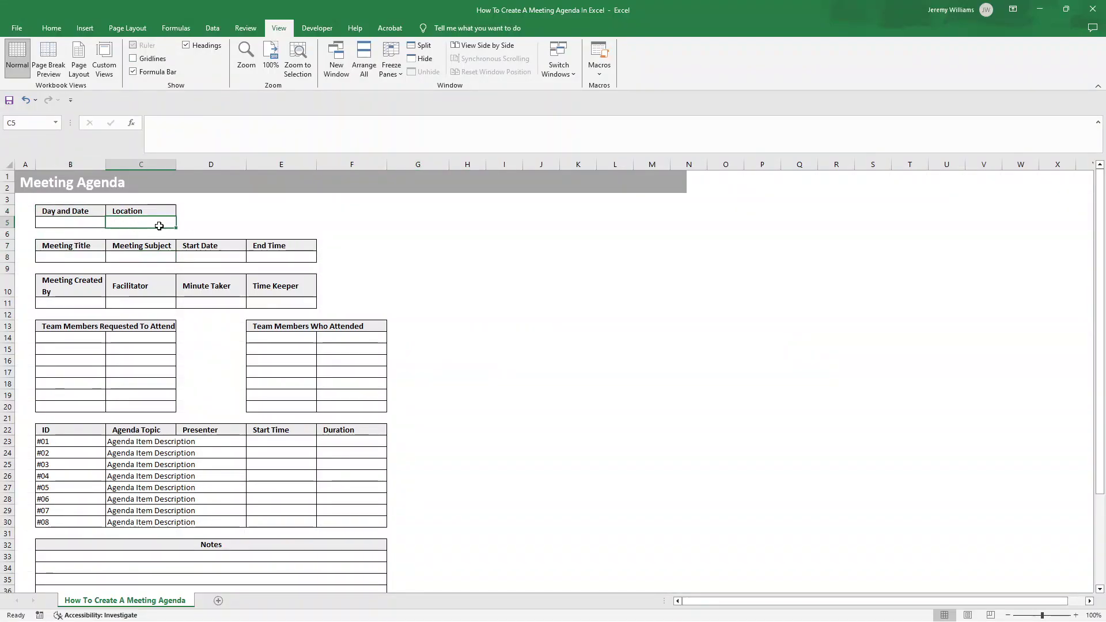
{"action": "scroll", "coordinate": [156, 215], "scroll_direction": "down", "scroll_amount": 5}
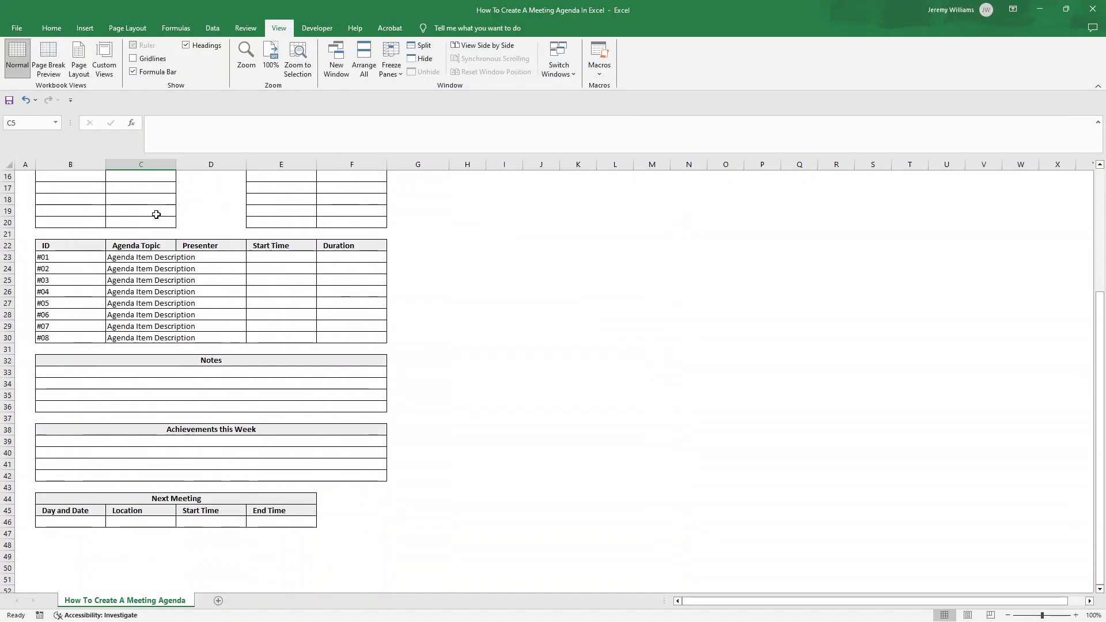
{"action": "scroll", "coordinate": [156, 215], "scroll_direction": "up", "scroll_amount": 5}
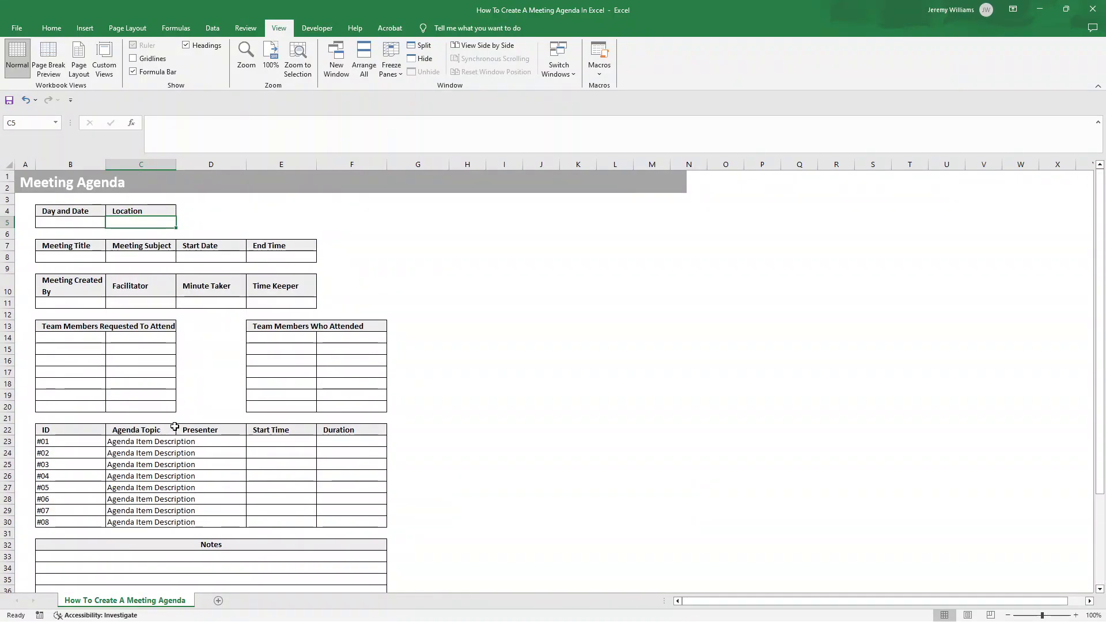
Step: Wrap the text of the agenda item descriptions in C23:C30 so they stay inside the Agenda Topic column
{"action": "left_click_drag", "start_coordinate": [172, 444], "coordinate": [165, 523]}
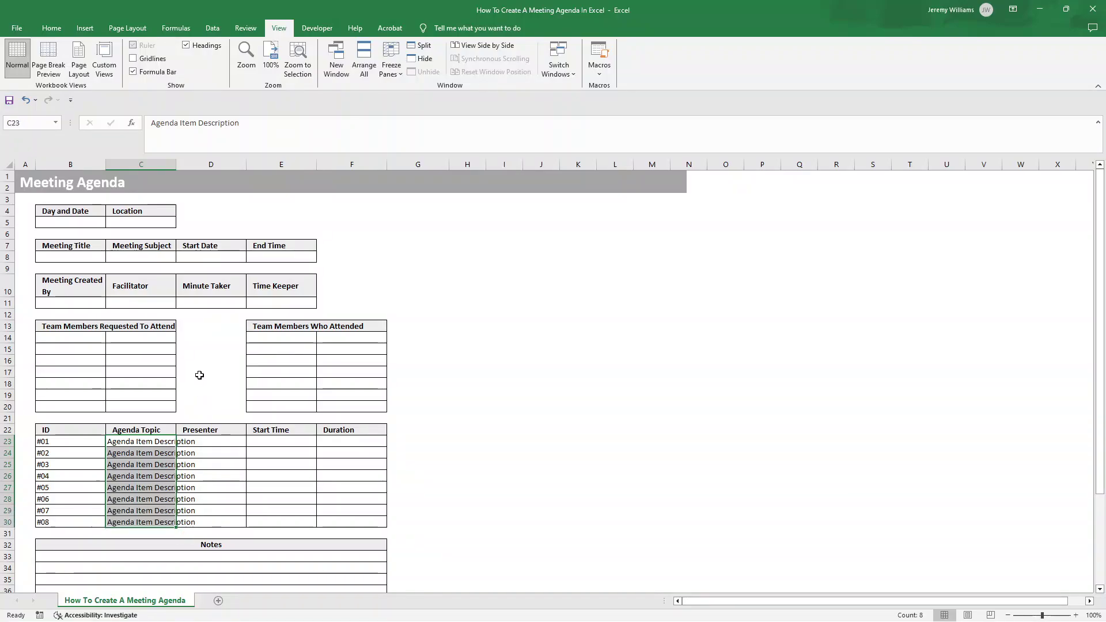
{"action": "left_click", "coordinate": [52, 28]}
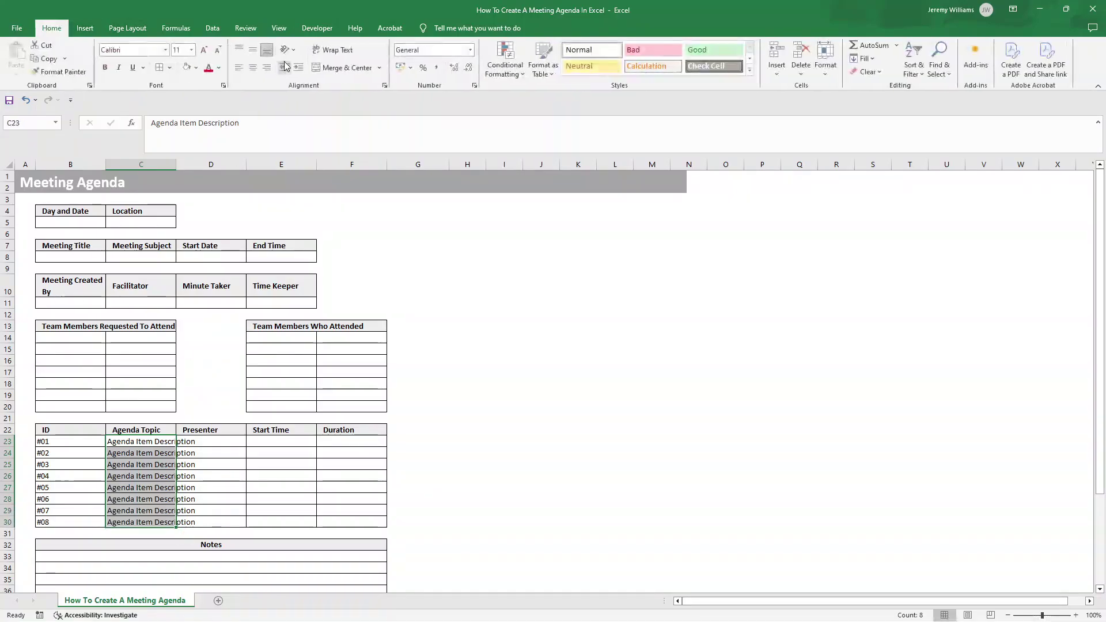
{"action": "left_click", "coordinate": [329, 49]}
{"action": "left_click", "coordinate": [439, 326]}
{"action": "scroll", "coordinate": [438, 318], "scroll_direction": "down", "scroll_amount": 5}
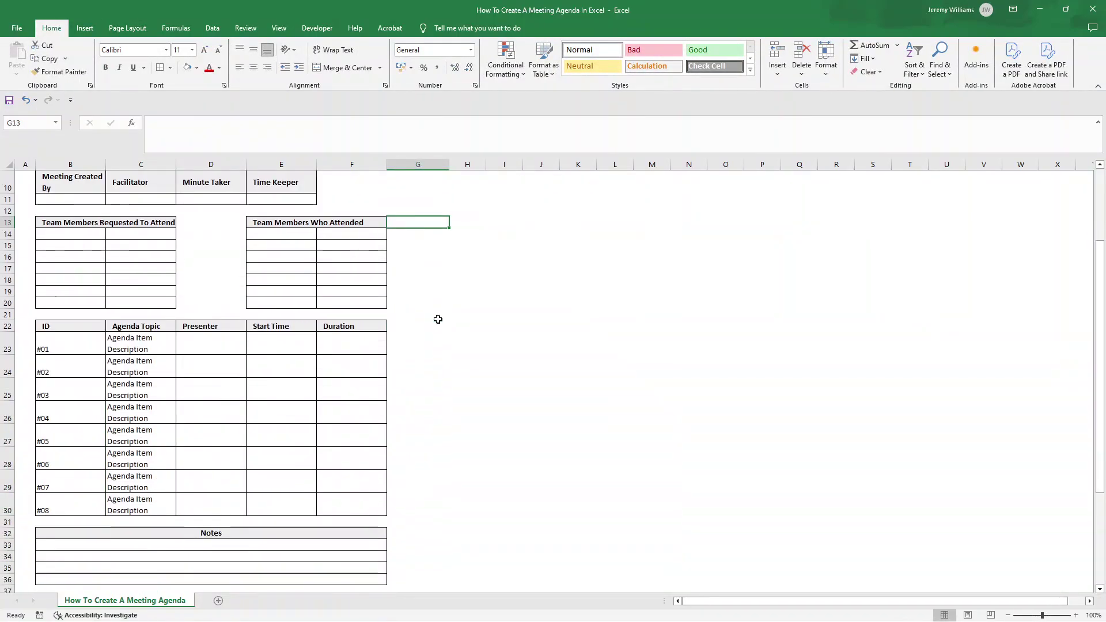
{"action": "scroll", "coordinate": [438, 320], "scroll_direction": "down", "scroll_amount": 2}
{"action": "scroll", "coordinate": [438, 317], "scroll_direction": "up", "scroll_amount": 8}
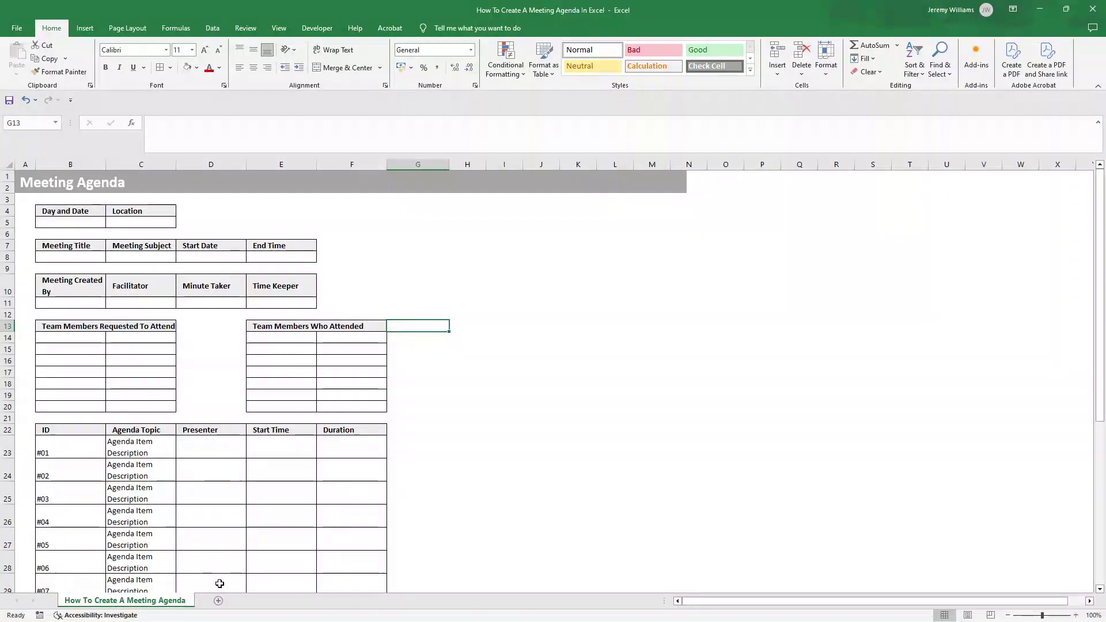
Step: Rename the worksheet "How To Create A Meeting Agenda" as "01 Sep"
{"action": "right_click", "coordinate": [165, 604]}
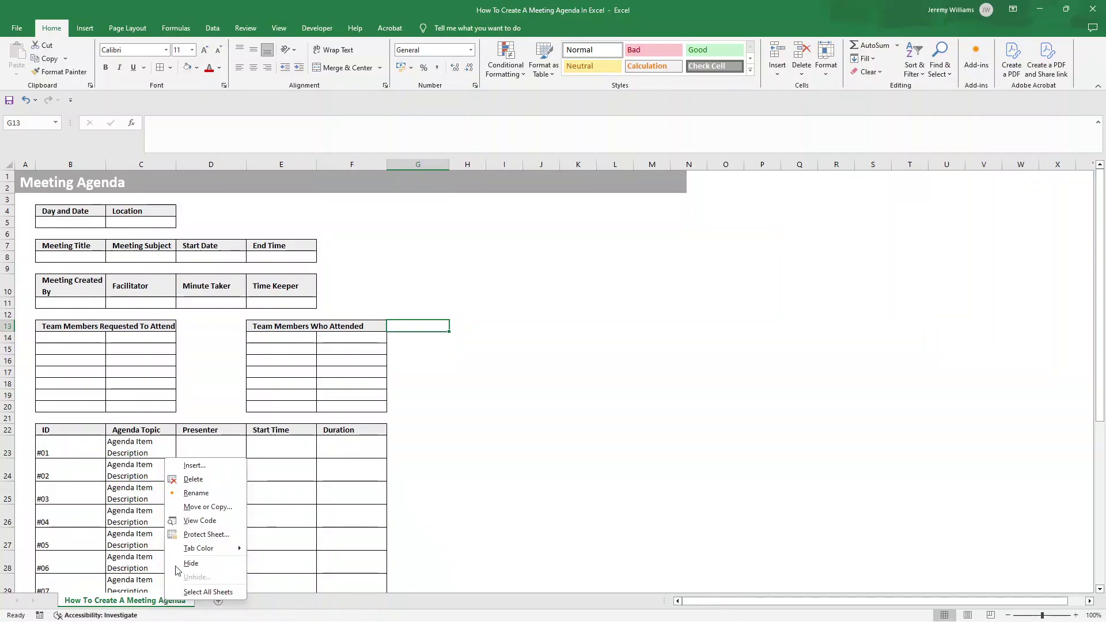
{"action": "left_click", "coordinate": [207, 507]}
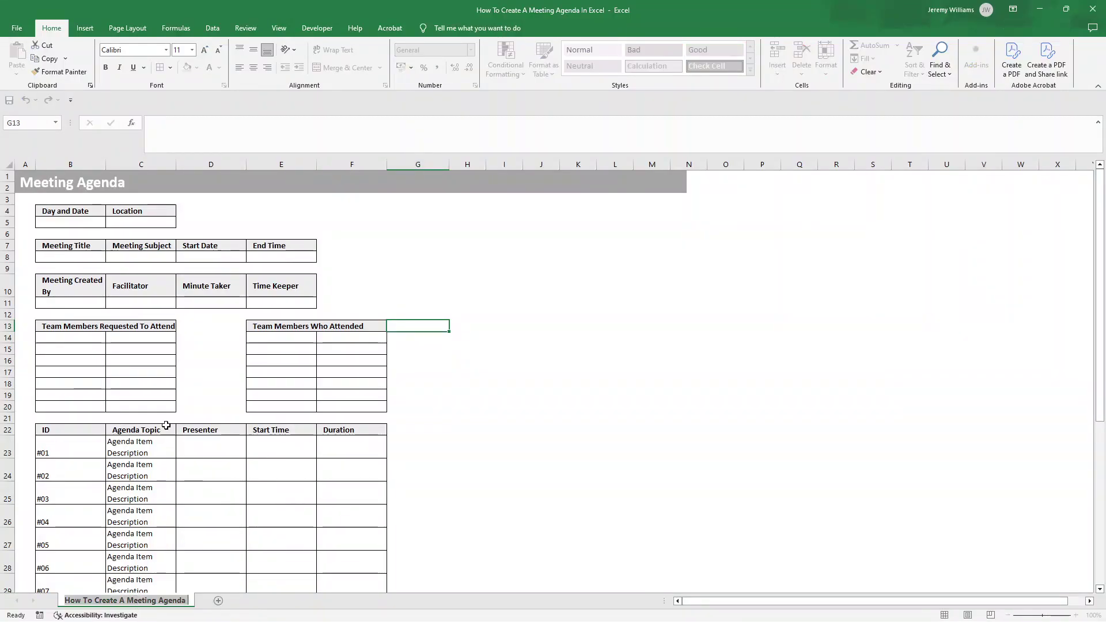
{"action": "type", "text": "01 Sep"}
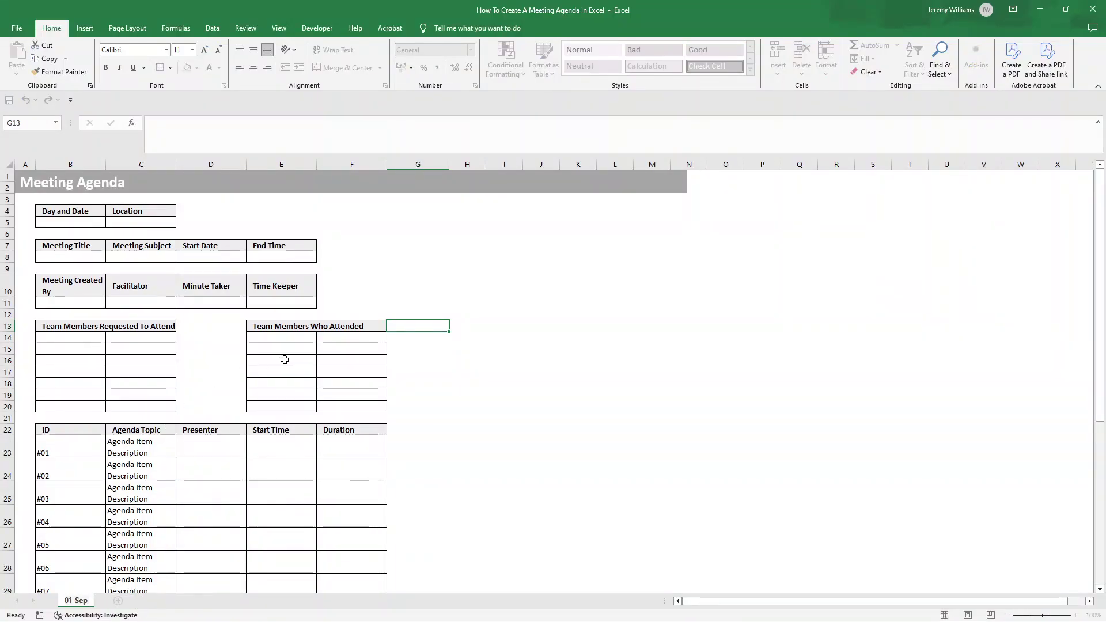
{"action": "left_click", "coordinate": [212, 350]}
Step: Create a copy of the 01 Sep worksheet in the same workbook, placed before the original
{"action": "right_click", "coordinate": [91, 601]}
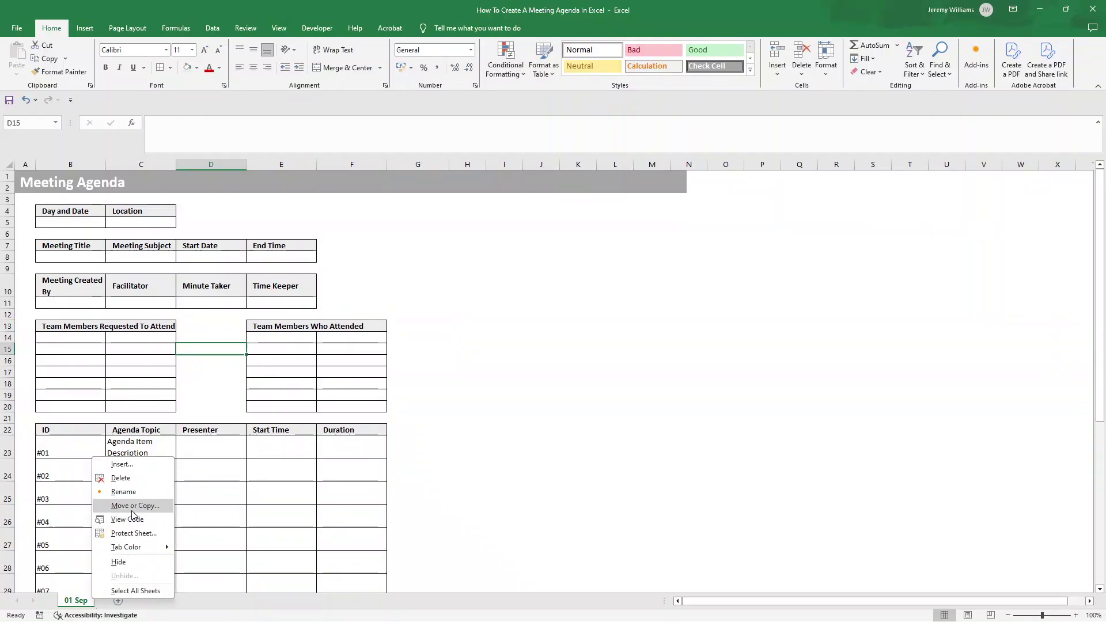
{"action": "left_click", "coordinate": [132, 510]}
{"action": "left_click", "coordinate": [79, 570]}
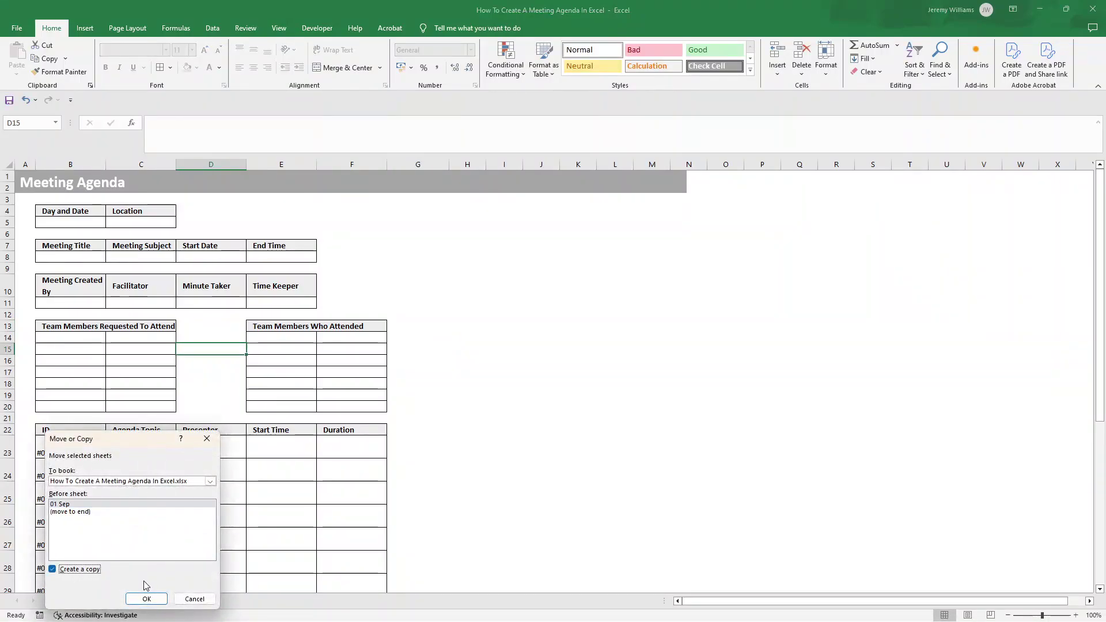
{"action": "left_click", "coordinate": [146, 599]}
Step: Rename the copied worksheet as "07 Sep"
{"action": "left_click", "coordinate": [116, 601]}
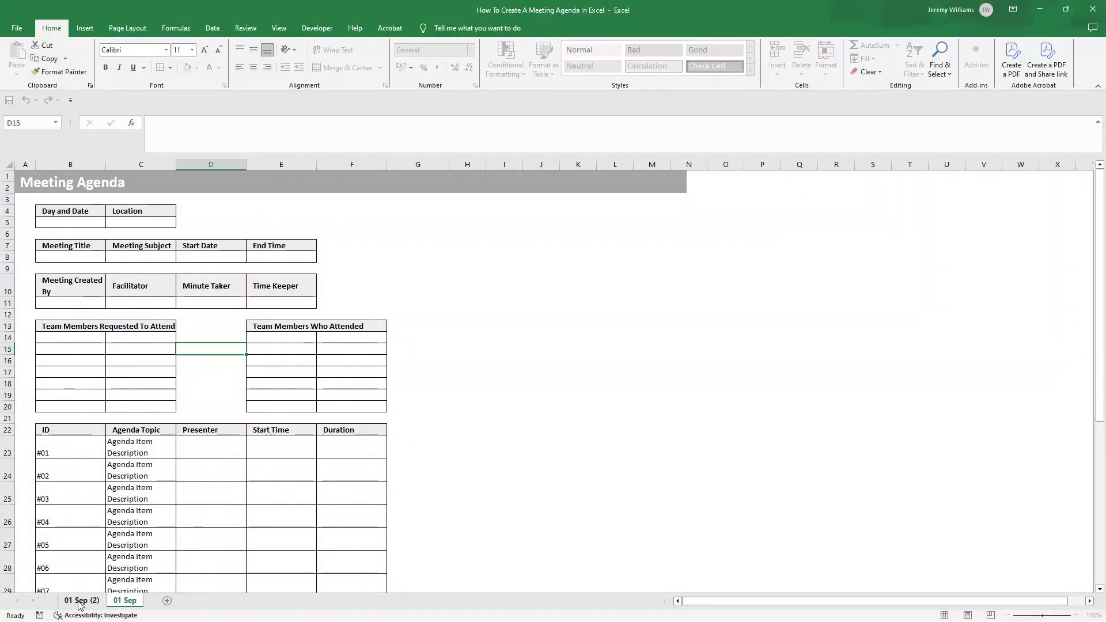
{"action": "double_click", "coordinate": [78, 601]}
{"action": "type", "text": "07 Sep"}
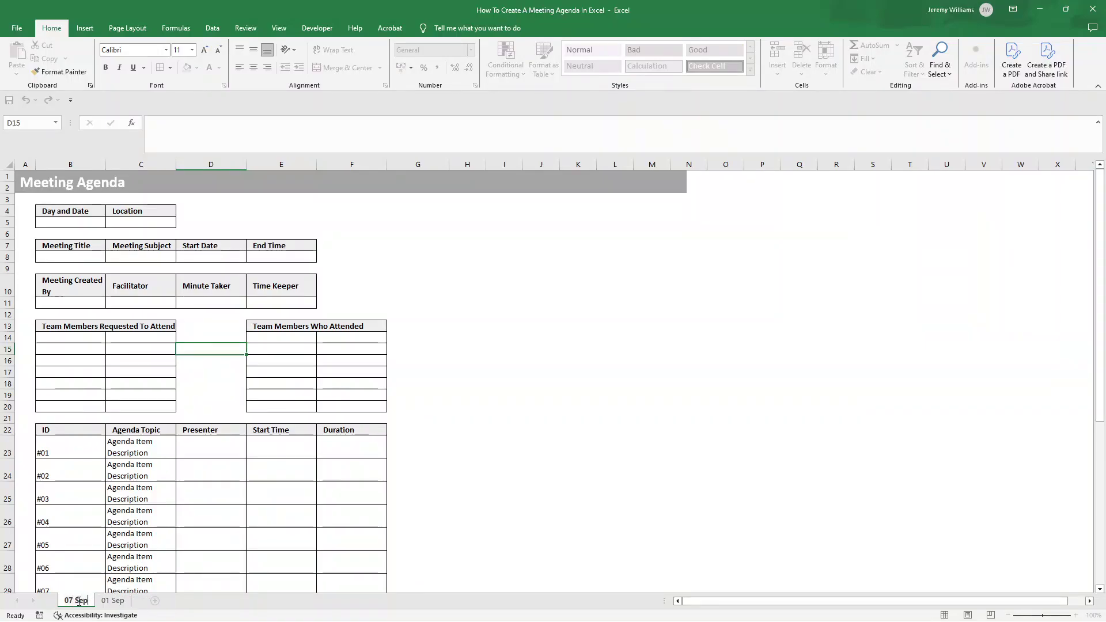
{"action": "key", "text": "Return"}
{"action": "left_click", "coordinate": [537, 335]}
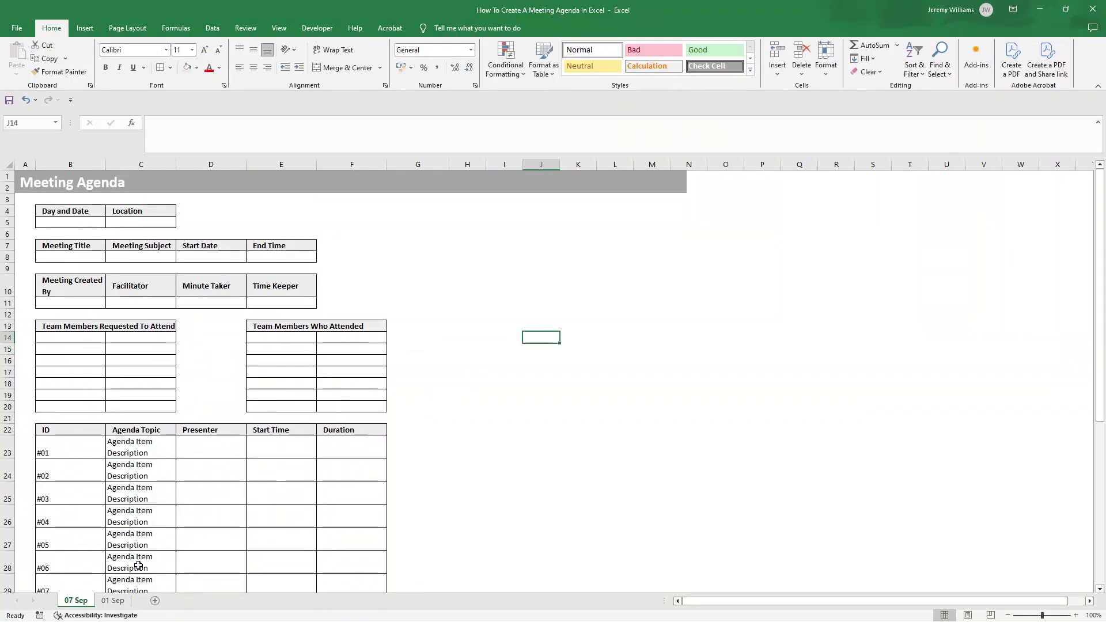